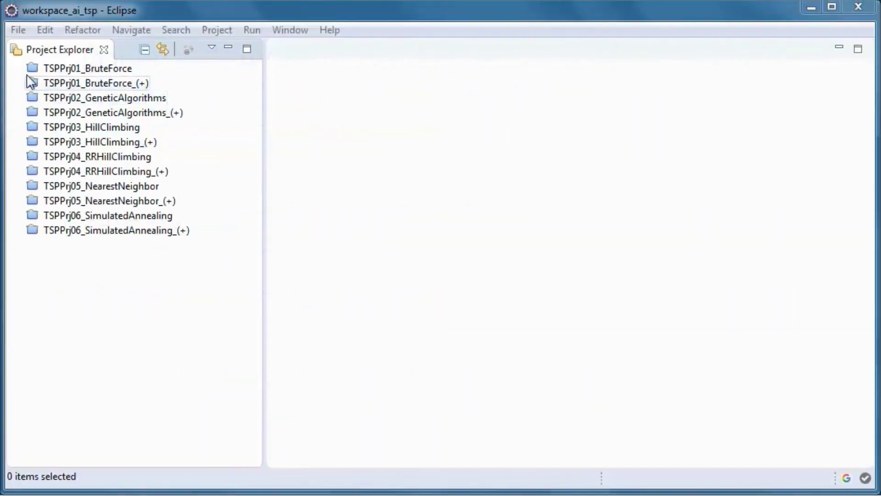
# Import the TSPPrj07_AntColonyOptimization archive into the workspace as an existing project.
pyautogui.click(18, 30)
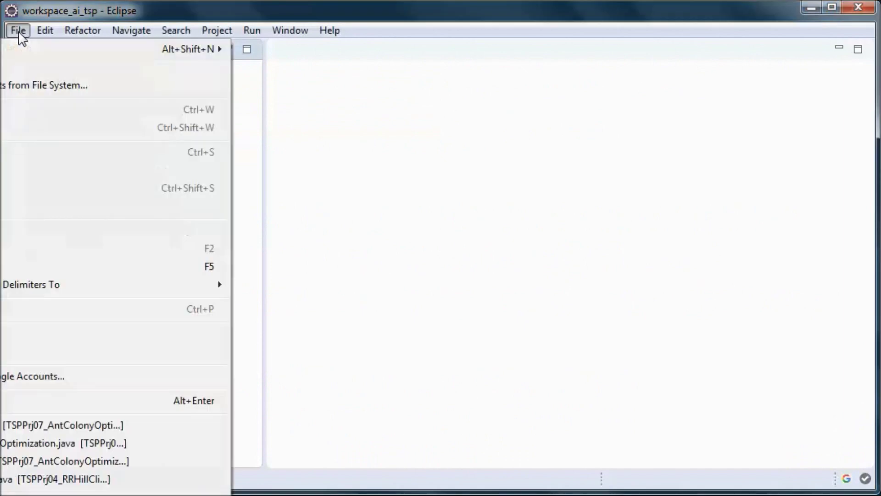
pyautogui.click(55, 335)
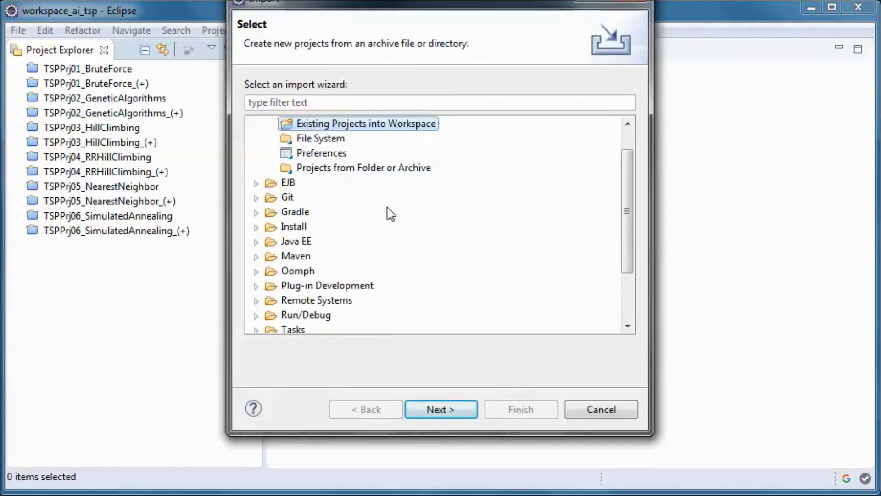
pyautogui.click(441, 408)
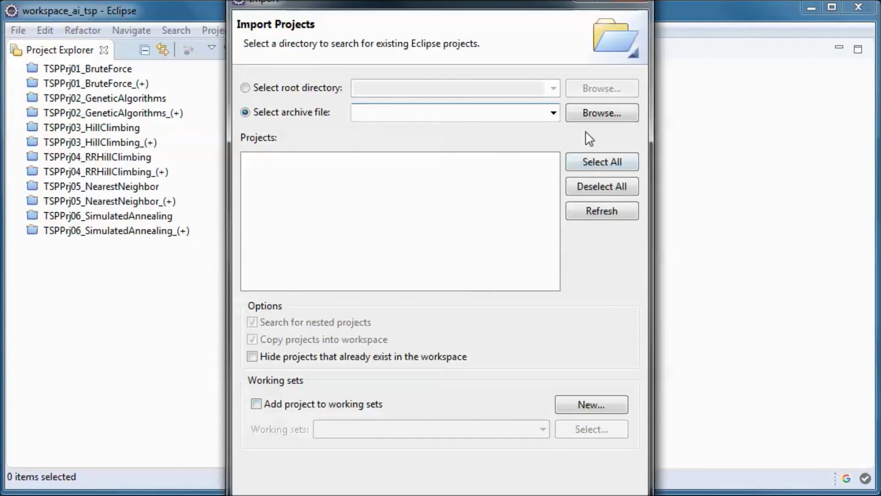
pyautogui.click(602, 113)
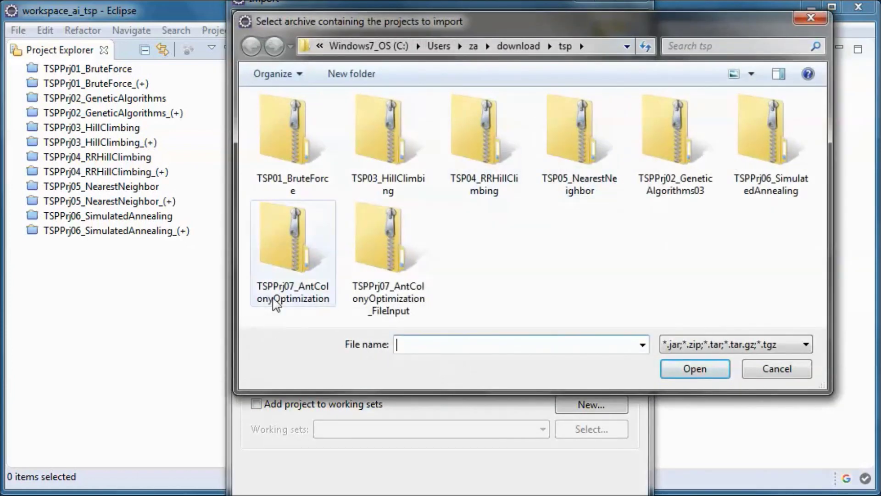
pyautogui.doubleClick(284, 246)
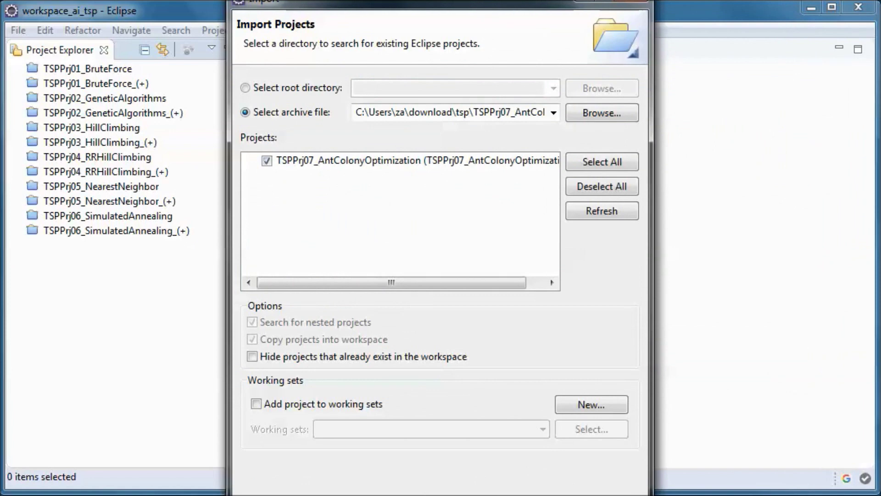
pyautogui.moveTo(491, 3); pyautogui.dragTo(501, 21)
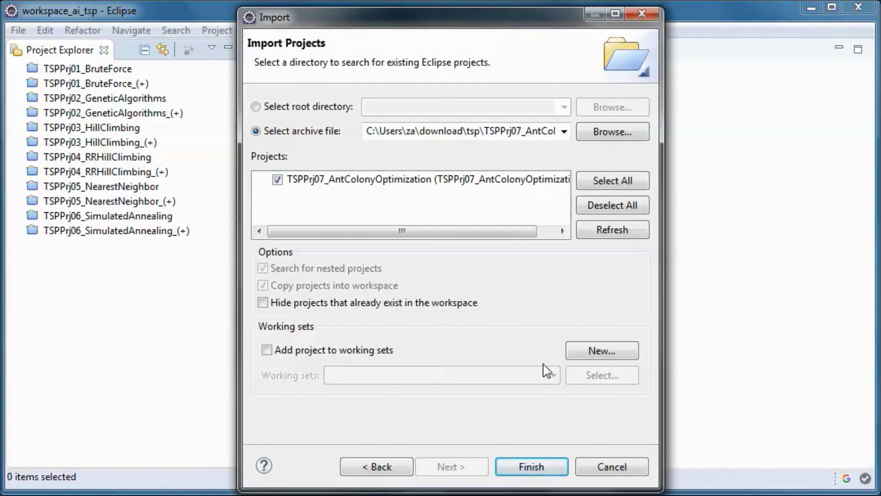
pyautogui.click(532, 467)
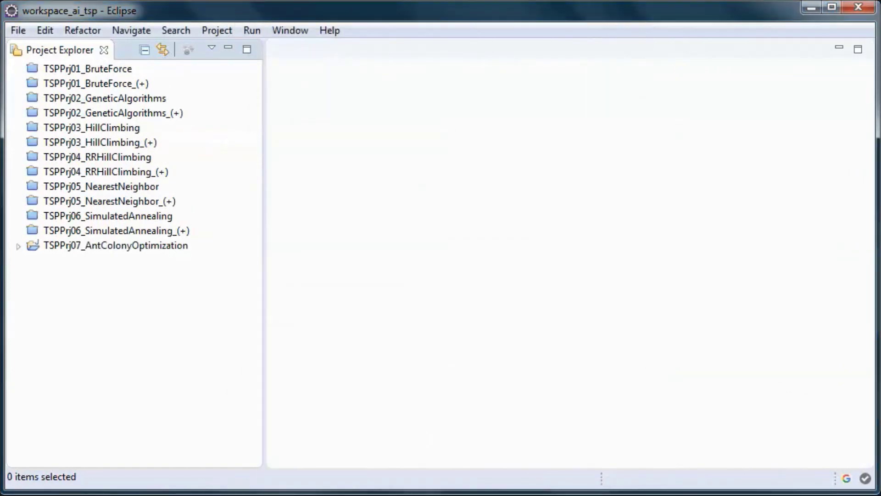
# Create the Java project TSPPrj07_AntColonyOptimization_(+), declining the Java perspective switch.
pyautogui.rightClick(101, 284)
pyautogui.moveTo(248, 288)
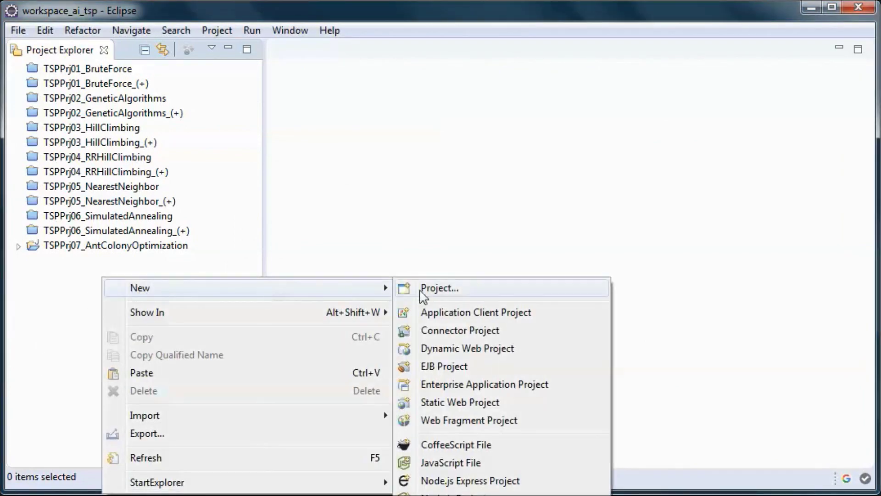
pyautogui.click(451, 295)
pyautogui.click(303, 133)
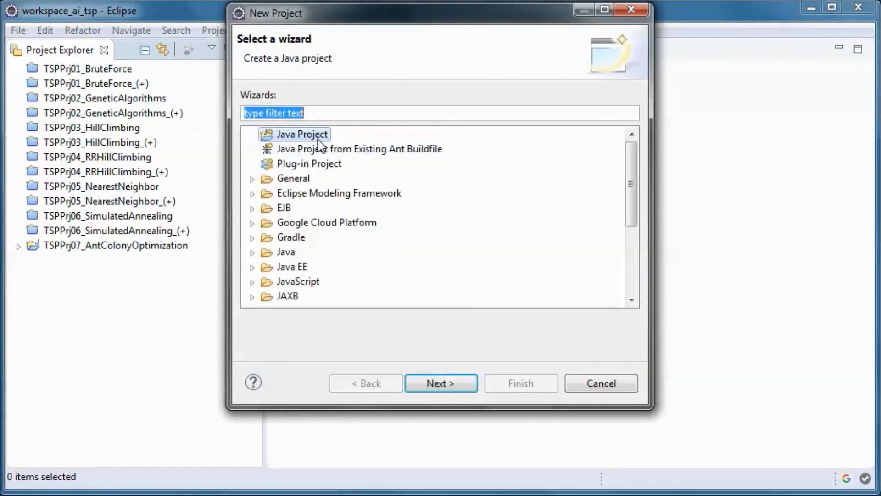
pyautogui.click(441, 382)
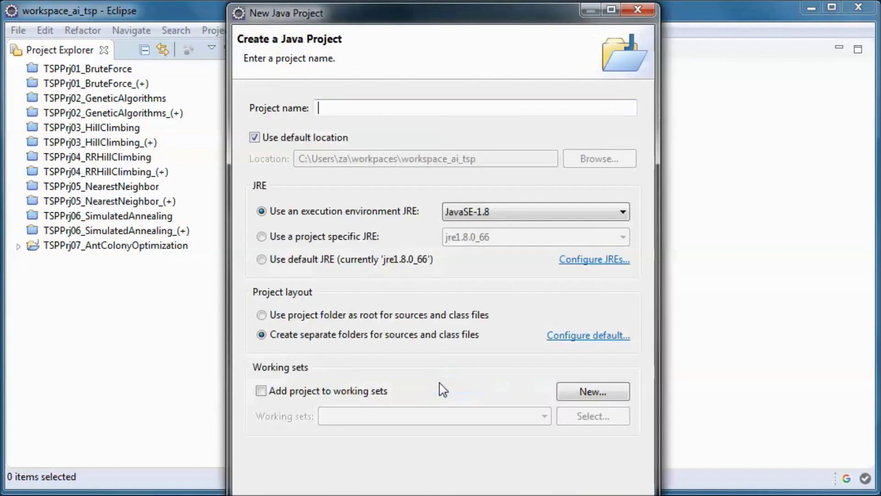
pyautogui.write('TSPPrj07_AntColonyOptimization_(+)')
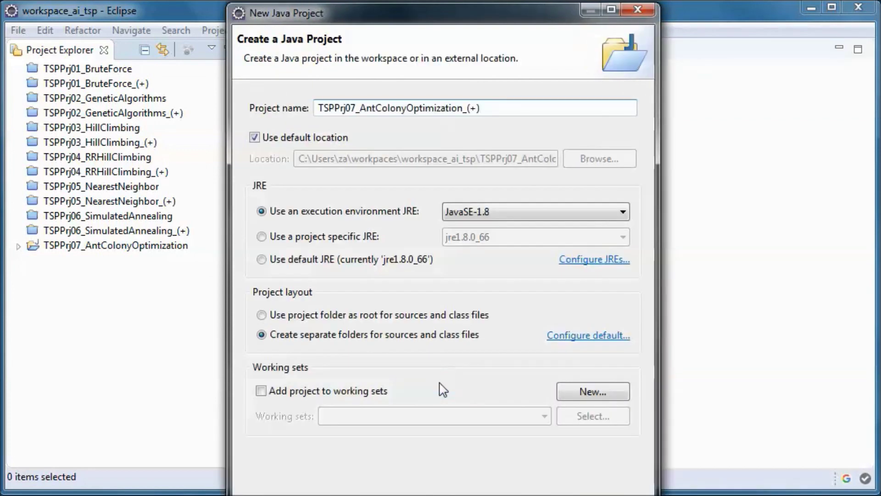
pyautogui.moveTo(459, 10)
pyautogui.mouseDown()
pyautogui.moveTo(440, 137)
pyautogui.moveTo(458, 26)
pyautogui.mouseUp()
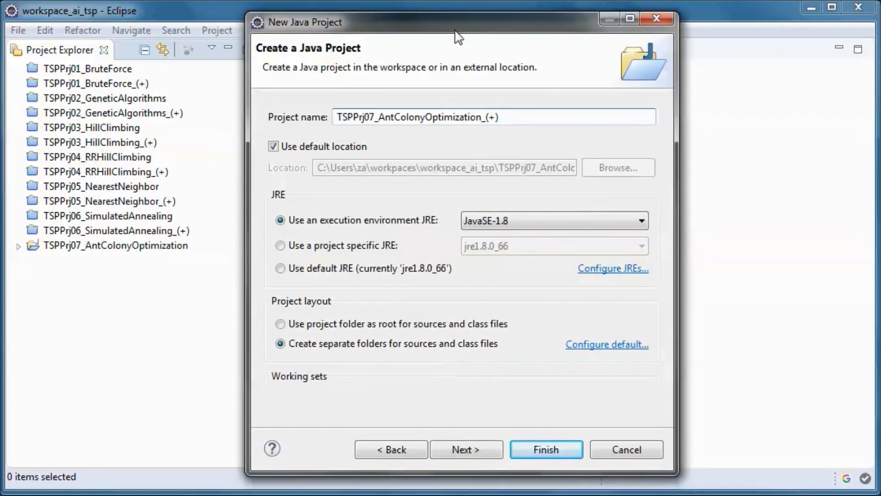
pyautogui.click(538, 448)
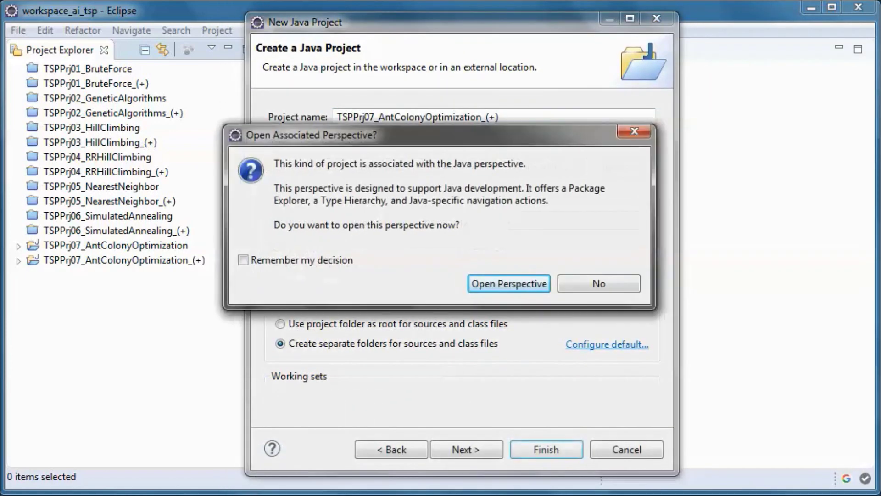
pyautogui.click(598, 284)
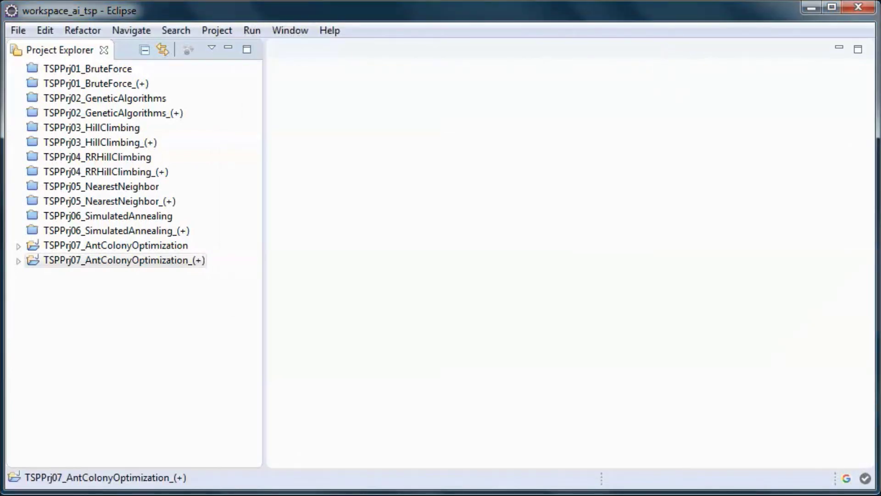
# Copy the com.za.tutorial.tsp.aco and com.za.tutorial.util packages from the imported project.
pyautogui.click(103, 259)
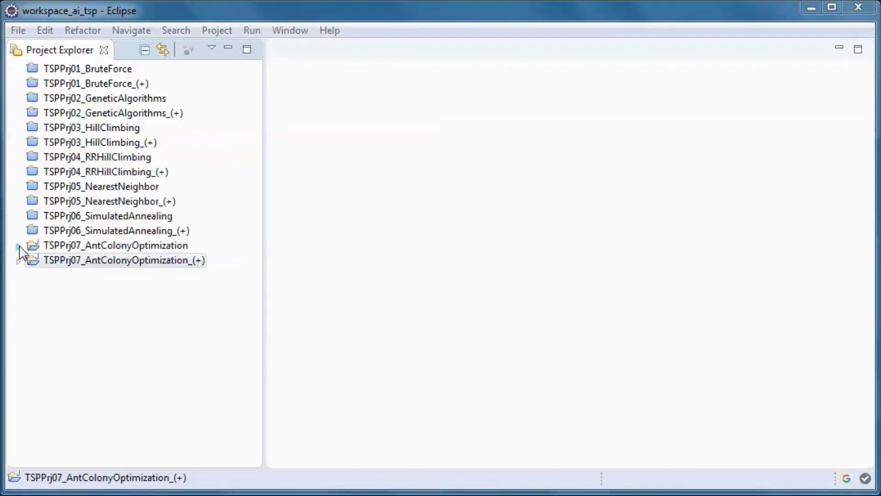
pyautogui.click(19, 245)
pyautogui.click(34, 261)
pyautogui.click(110, 275)
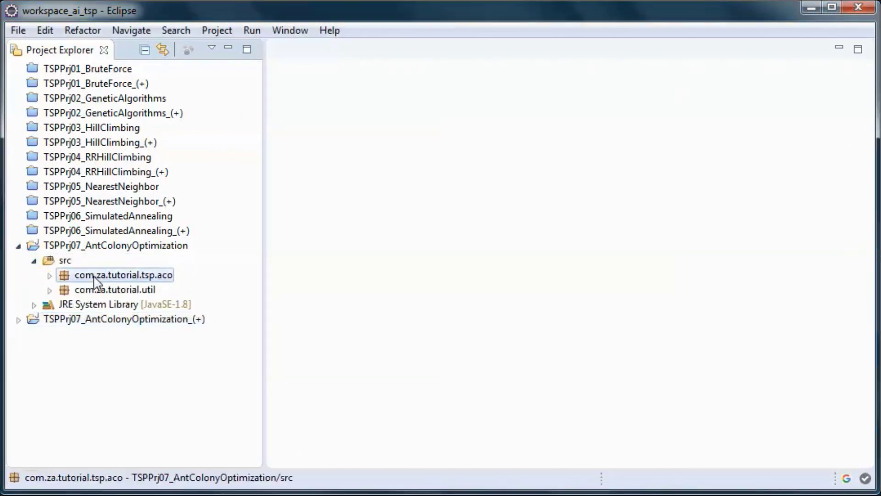
pyautogui.keyDown('ctrl'); pyautogui.click(96, 289); pyautogui.keyUp('ctrl')
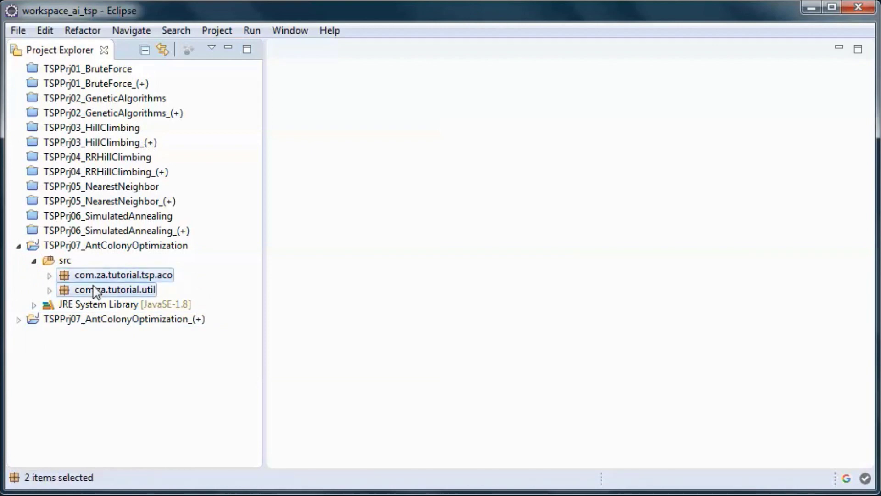
pyautogui.rightClick(96, 290)
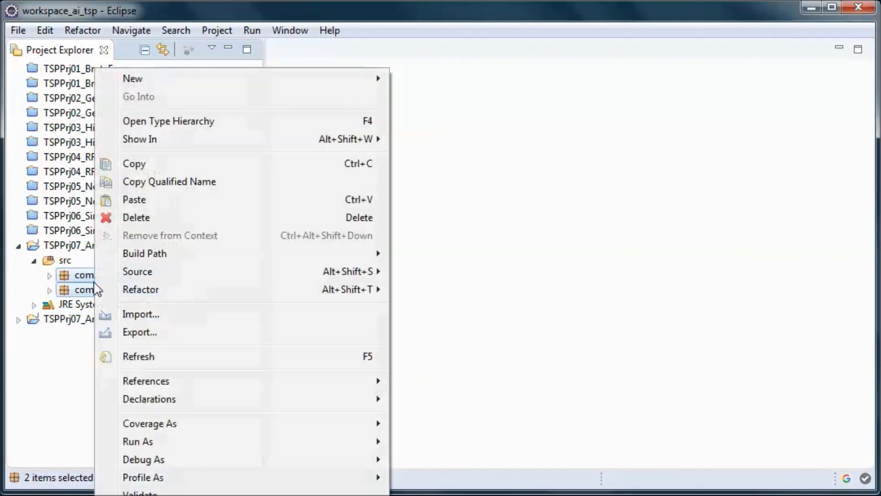
pyautogui.click(145, 164)
# Paste both packages into the new project's src folder and close the original project.
pyautogui.click(19, 319)
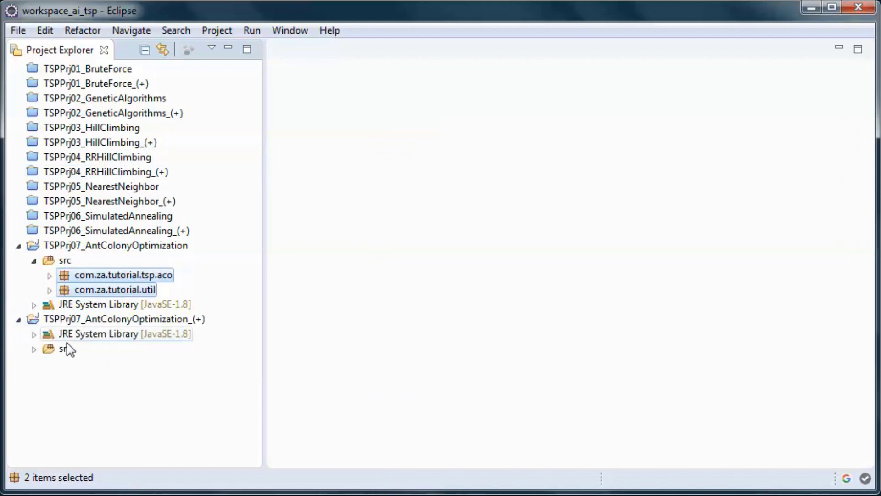
pyautogui.click(65, 348)
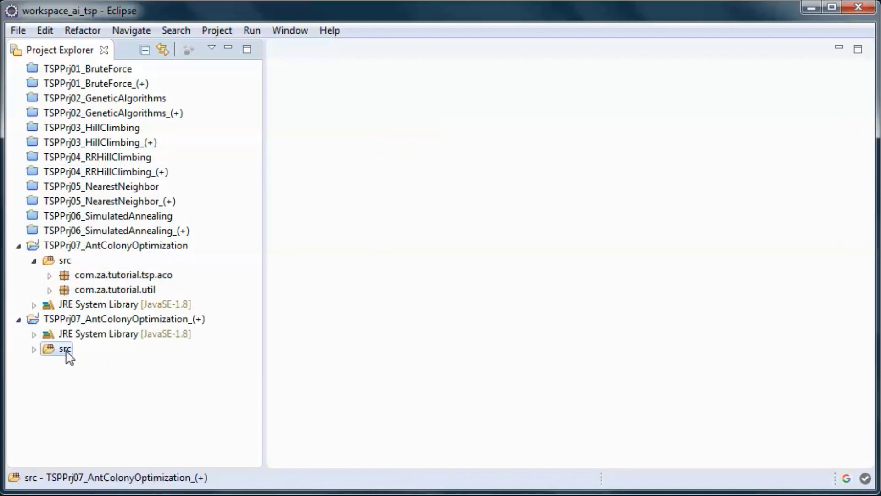
pyautogui.hotkey('ctrl', 'v')
pyautogui.click(34, 348)
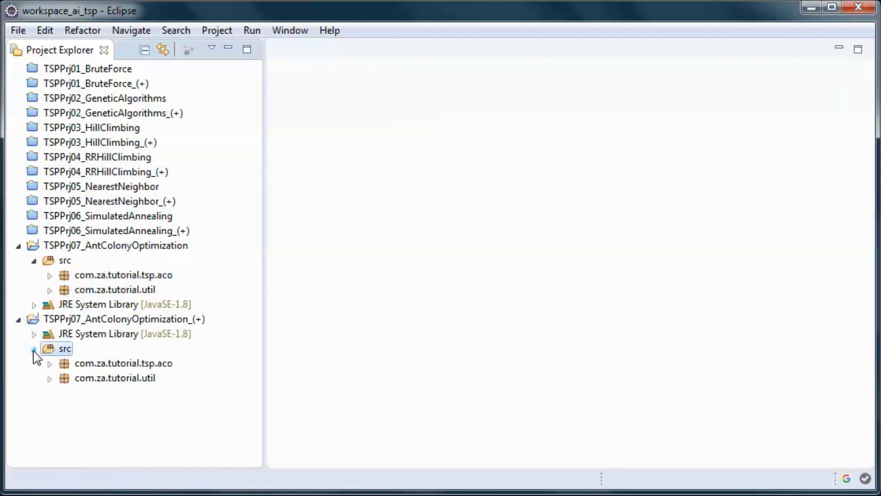
pyautogui.rightClick(86, 245)
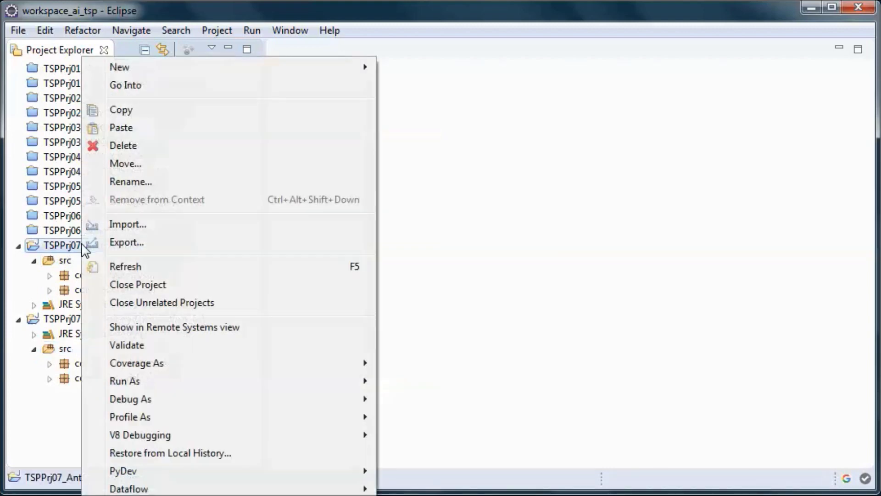
pyautogui.click(138, 284)
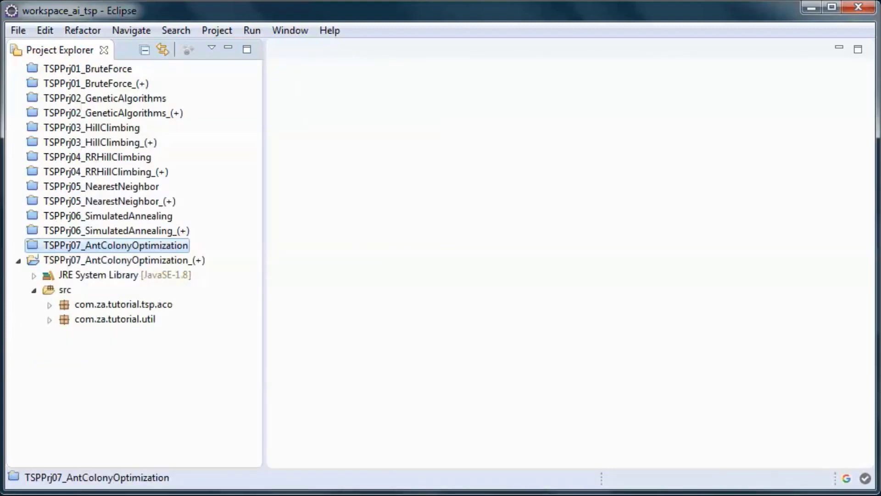
# Copy sqlite-jdbc-3.27.2.jar from TSPPrj02_GeneticAlgorithms_(+) into TSPPrj07_AntColonyOptimization_(+).
pyautogui.doubleClick(131, 113)
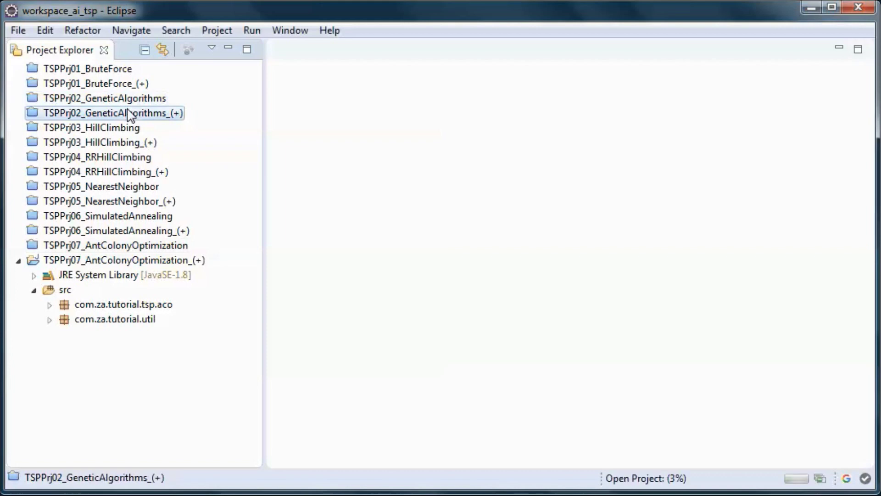
pyautogui.click(19, 113)
pyautogui.click(103, 201)
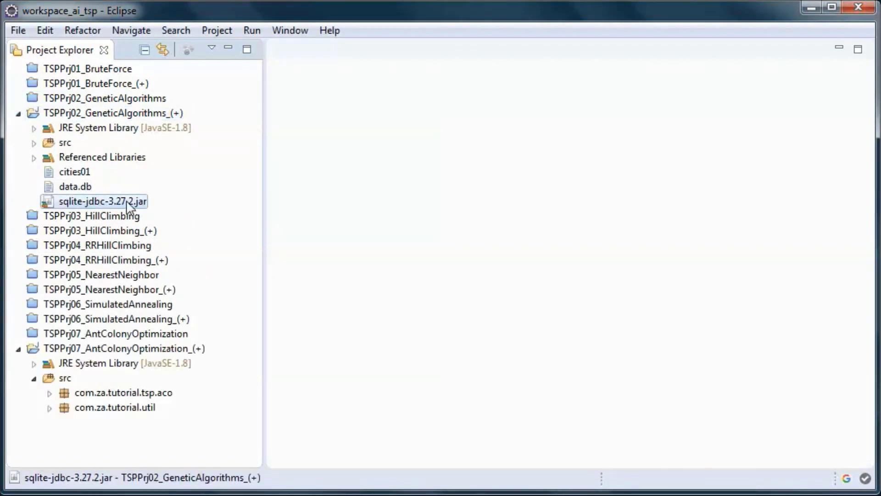
pyautogui.rightClick(131, 204)
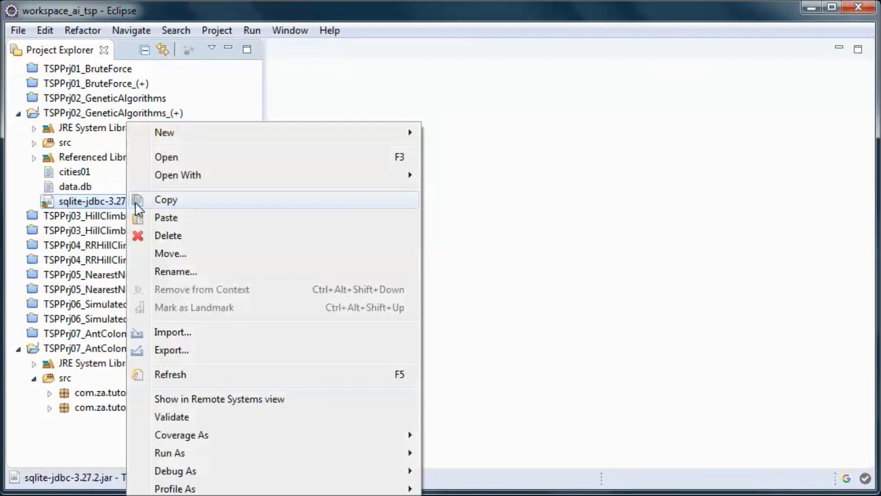
pyautogui.click(182, 201)
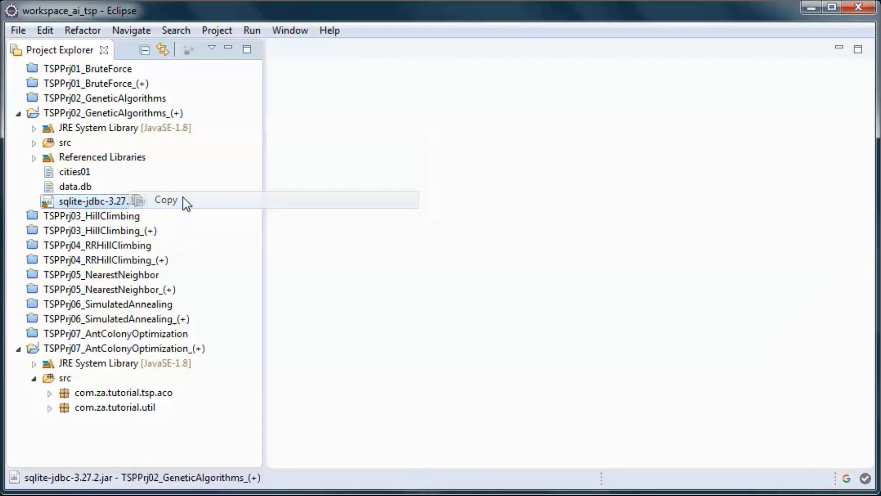
pyautogui.click(147, 350)
pyautogui.hotkey('ctrl', 'v')
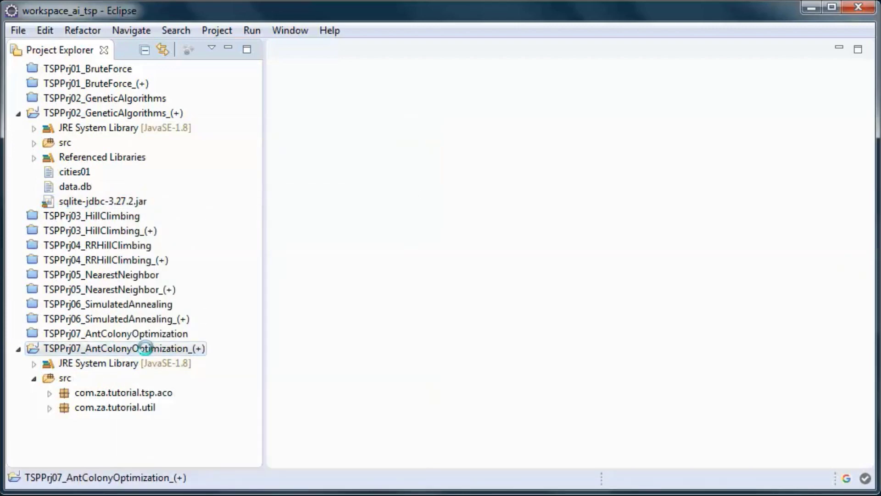
# Close the TSPPrj02_GeneticAlgorithms_(+) project again.
pyautogui.click(133, 114)
pyautogui.rightClick(133, 116)
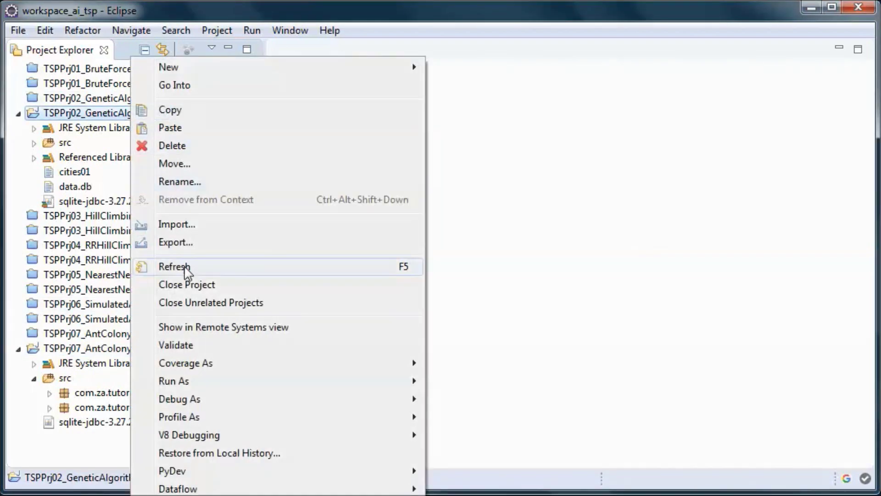
pyautogui.click(185, 286)
pyautogui.click(138, 259)
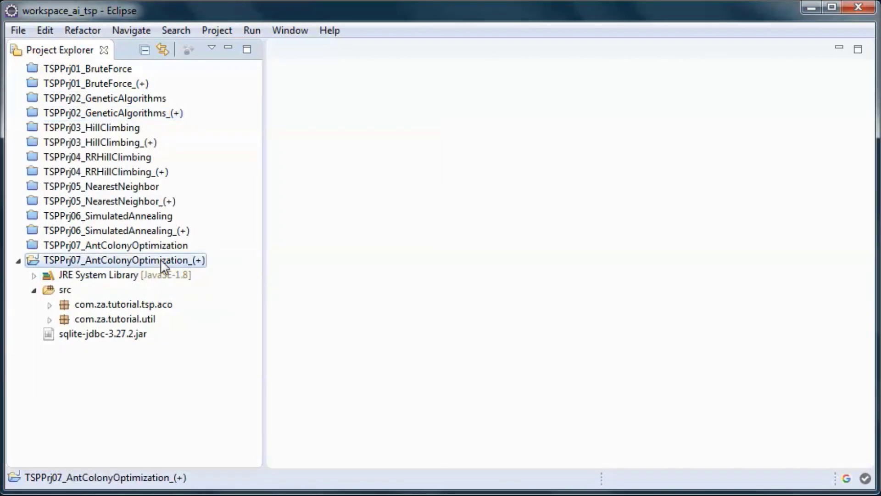
pyautogui.rightClick(159, 259)
# Add the project's sqlite-jdbc-3.27.2.jar to the Java Build Path libraries and apply.
pyautogui.click(206, 492)
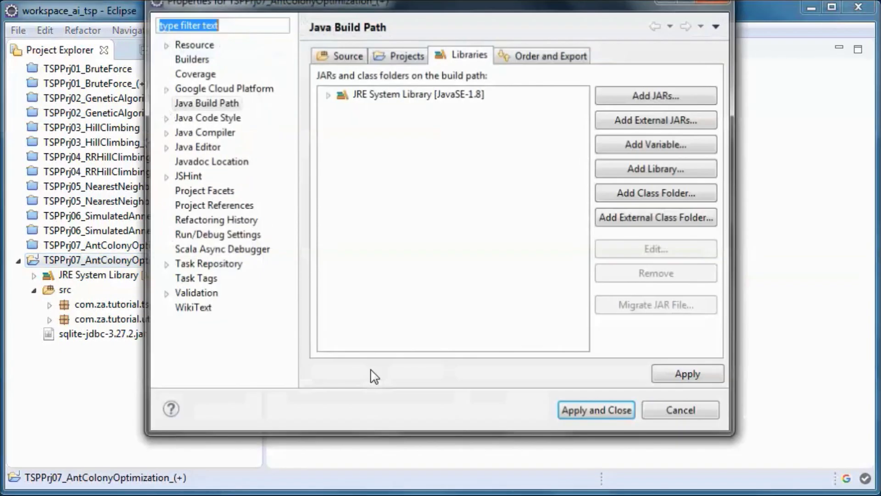
pyautogui.moveTo(467, 10); pyautogui.dragTo(482, 40)
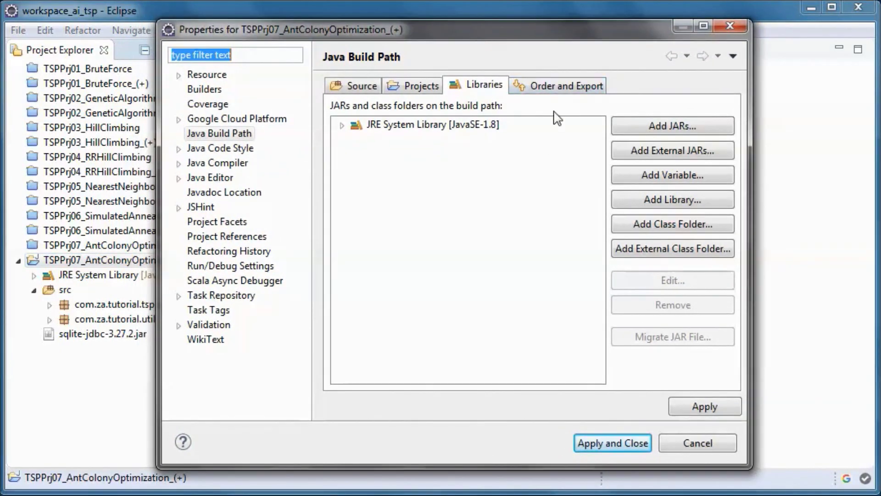
pyautogui.click(671, 126)
pyautogui.click(311, 84)
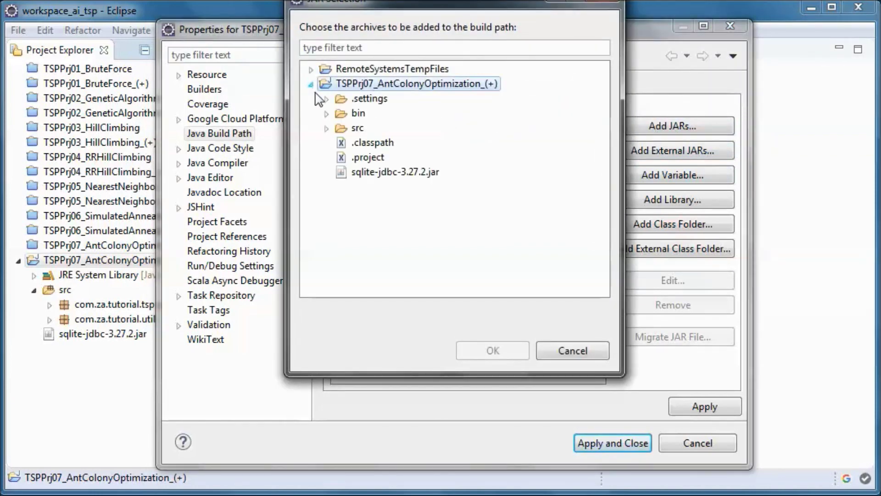
pyautogui.click(385, 172)
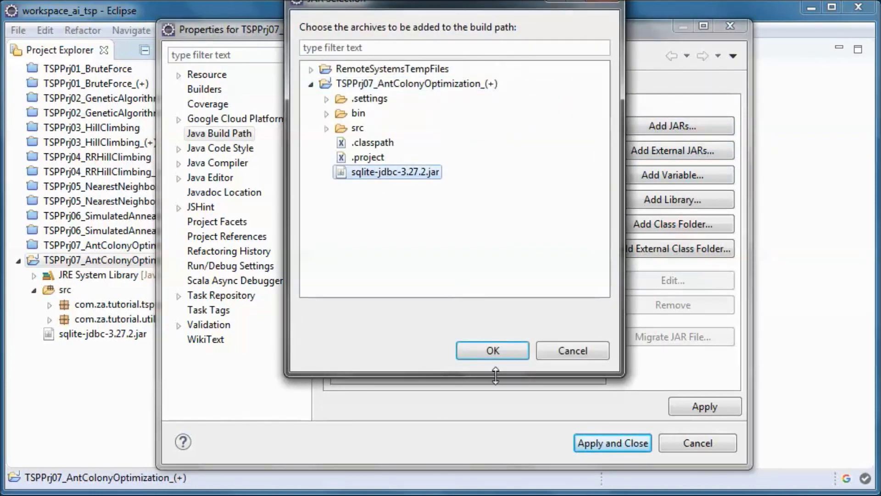
pyautogui.click(492, 350)
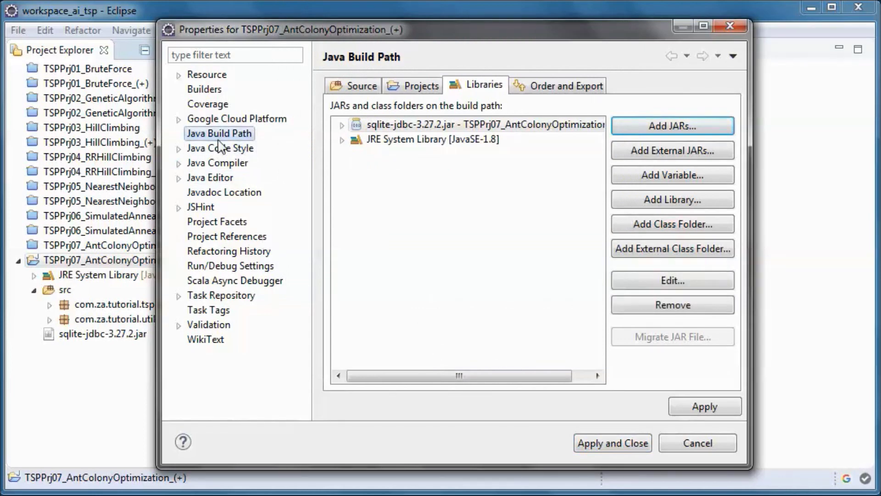
pyautogui.click(611, 442)
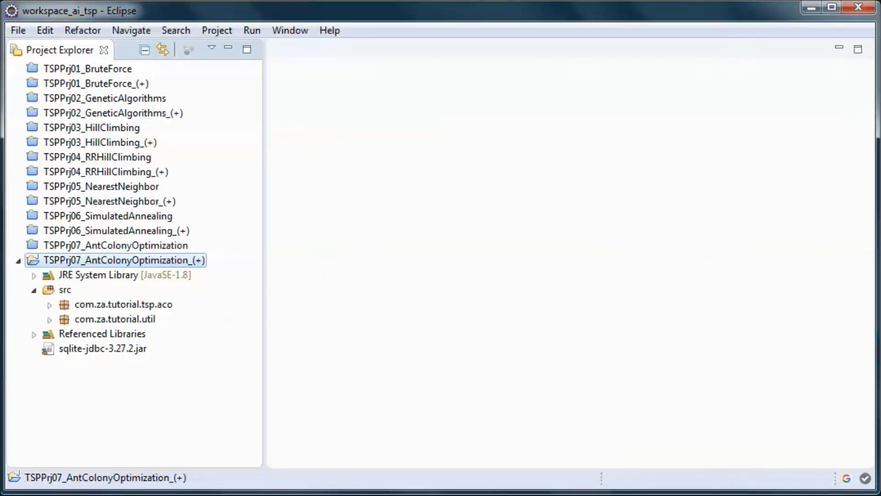
pyautogui.click(123, 305)
# Start a new package under com.za.tutorial.tsp.aco named com.za.tutorial.tsp.aco.driver.
pyautogui.rightClick(122, 304)
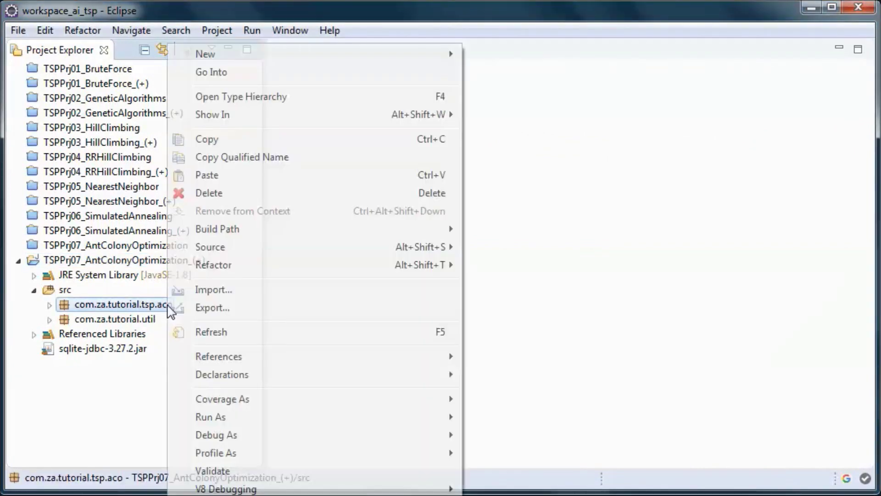
pyautogui.moveTo(205, 54)
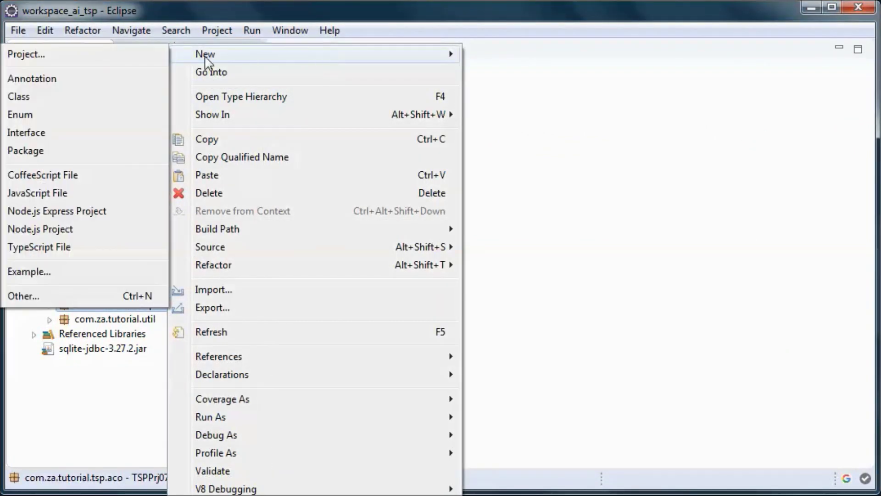
pyautogui.click(25, 150)
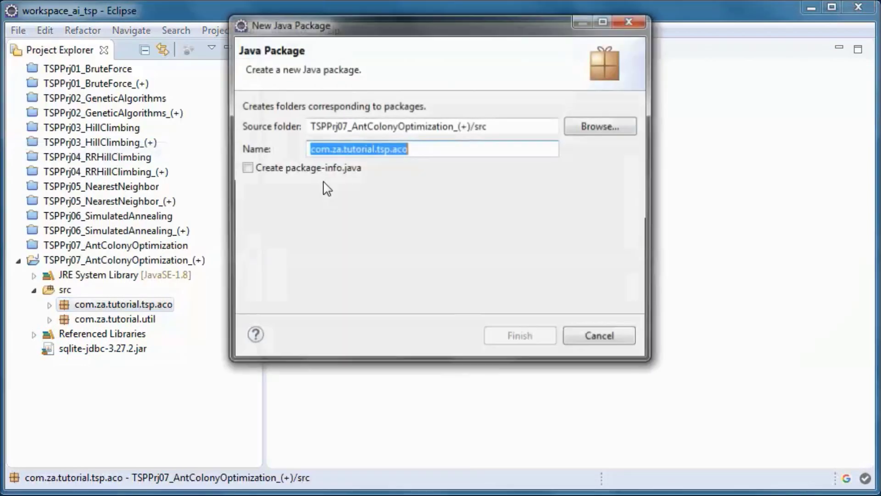
pyautogui.click(418, 150)
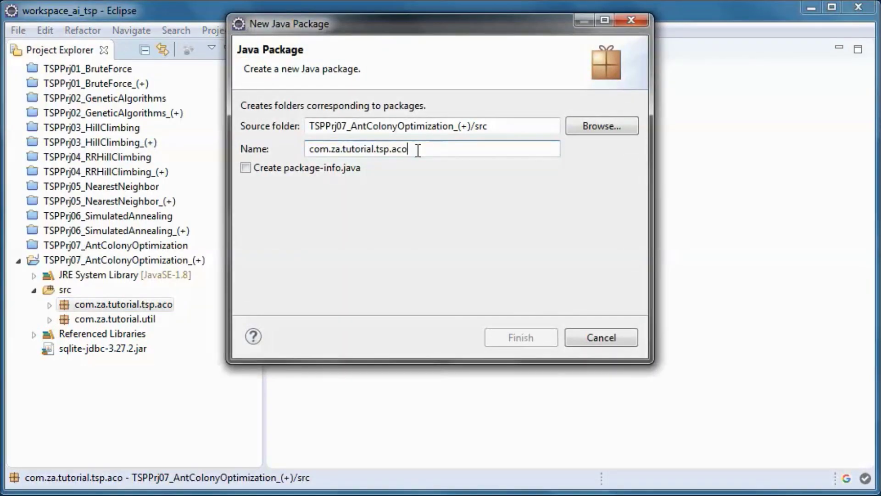
pyautogui.write('.driver')
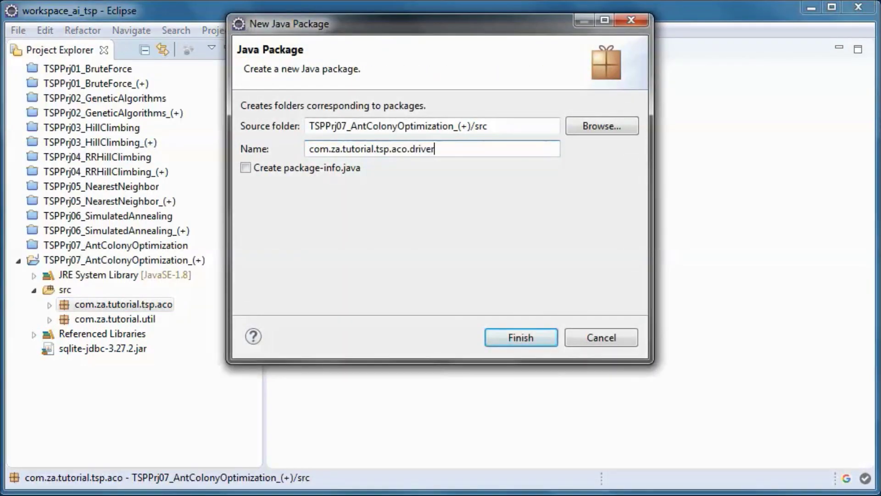
# Create the driver package and refactor-move Driver.java from com.za.tutorial.tsp.aco into it.
pyautogui.click(515, 336)
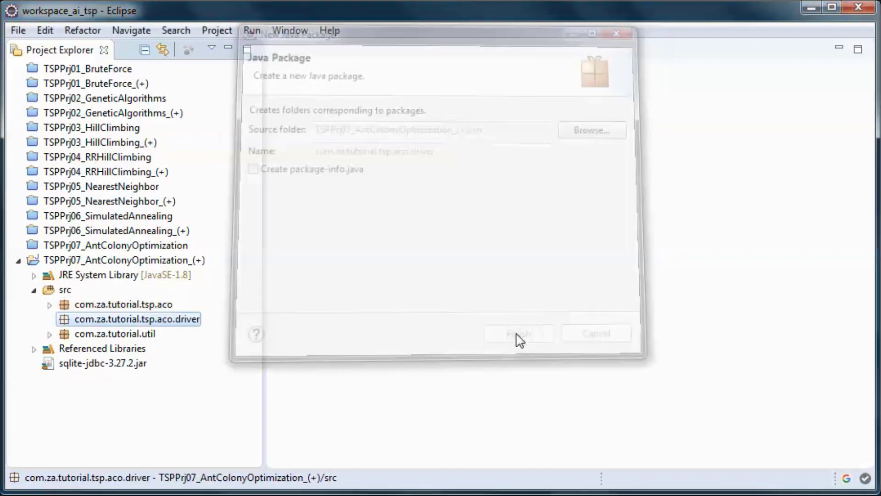
pyautogui.click(49, 305)
pyautogui.click(112, 362)
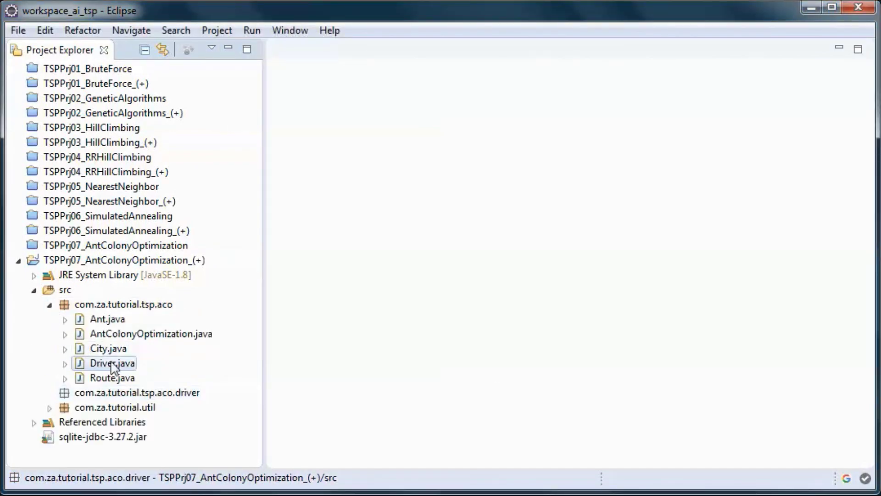
pyautogui.rightClick(112, 363)
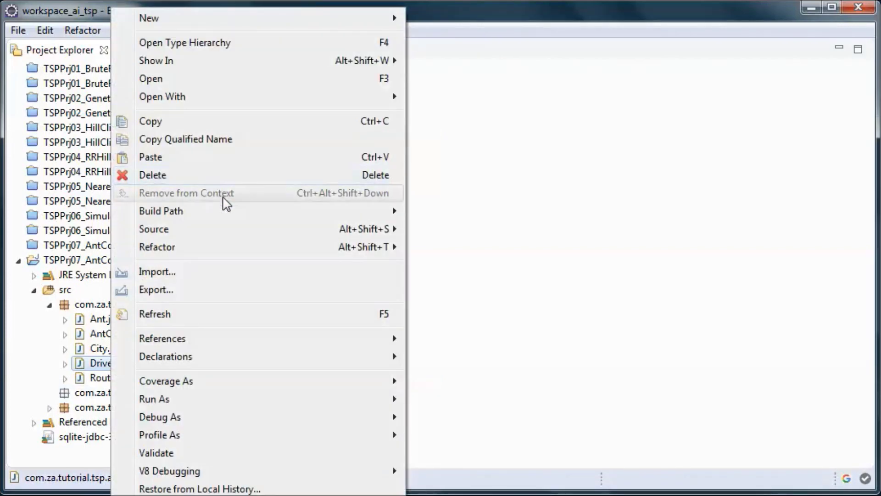
pyautogui.moveTo(157, 246)
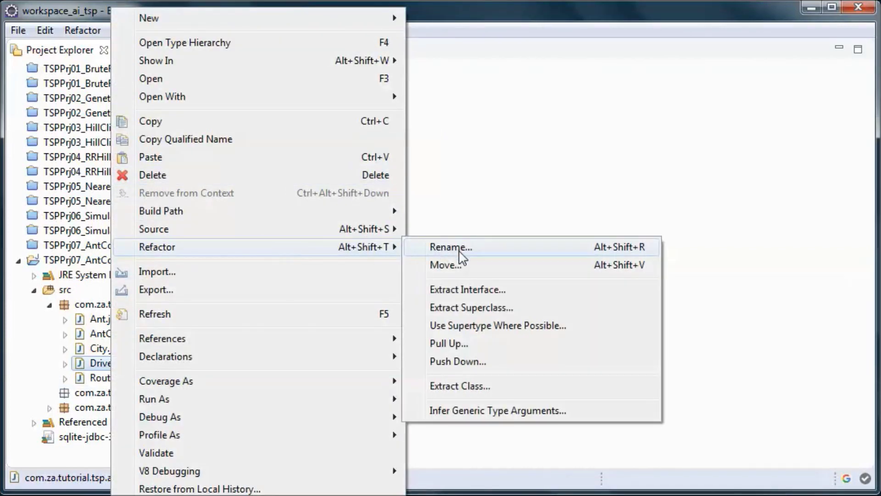
pyautogui.click(446, 264)
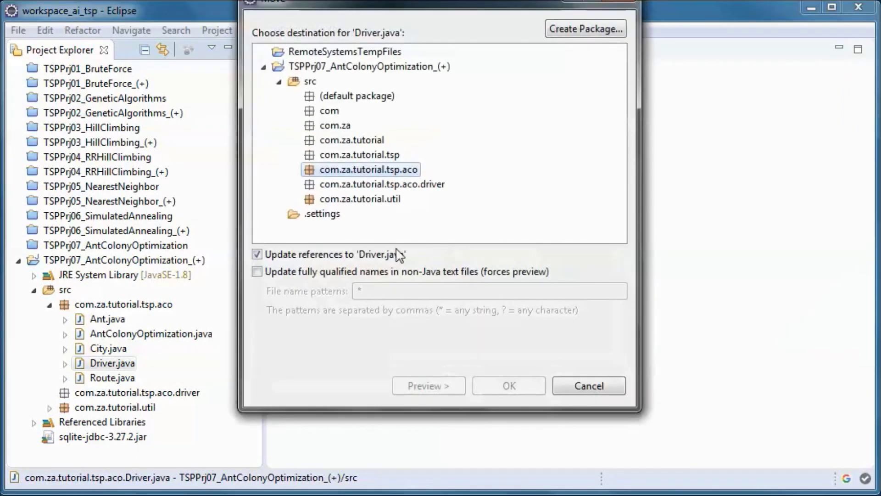
pyautogui.click(371, 184)
pyautogui.click(509, 385)
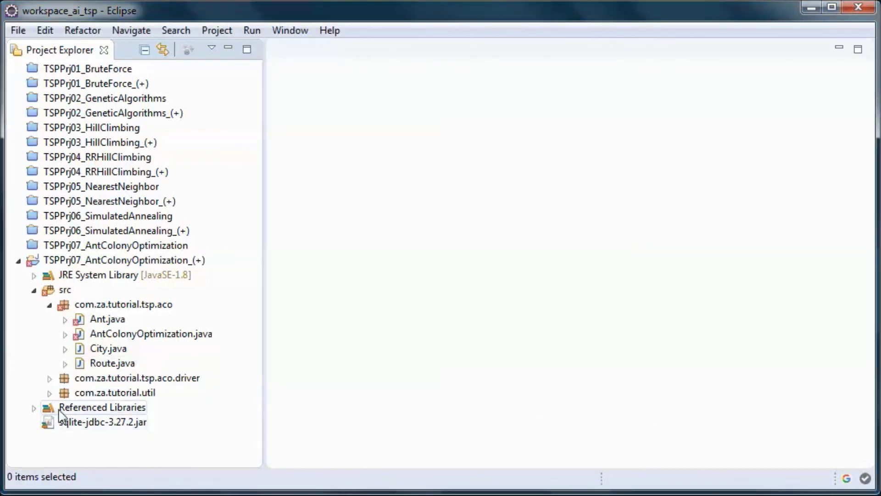
# Copy the static initialRoute declaration on line 17 of Driver.java, then open AntColonyOptimization.java.
pyautogui.click(50, 378)
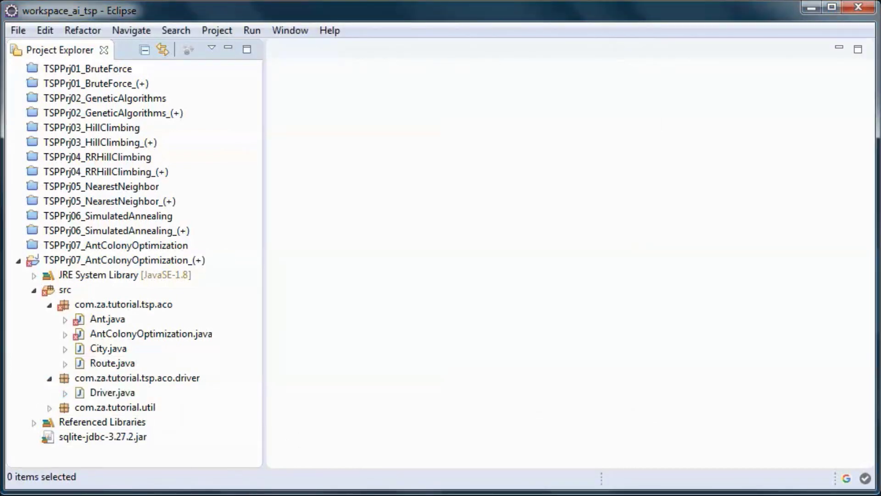
pyautogui.doubleClick(112, 392)
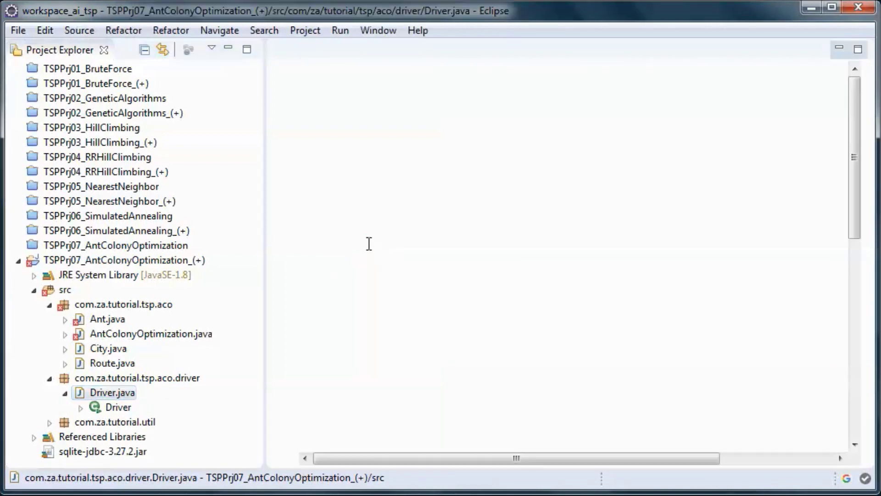
pyautogui.click(418, 181)
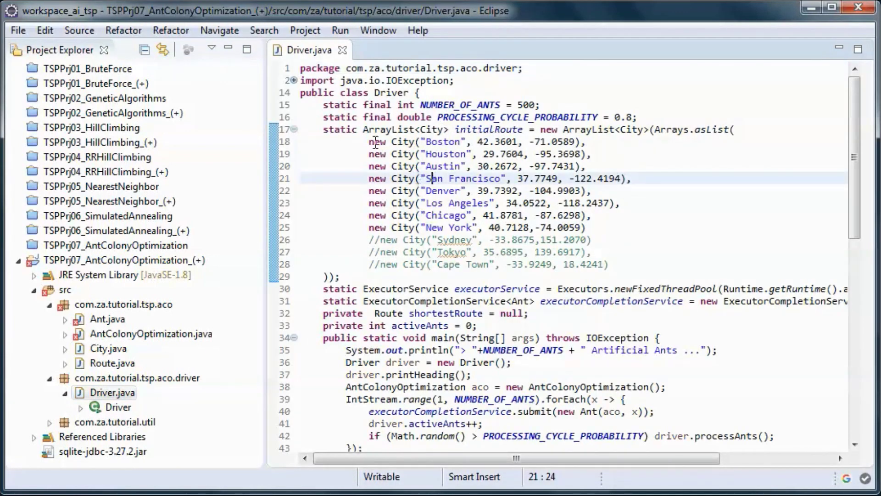
pyautogui.moveTo(322, 129); pyautogui.dragTo(506, 130)
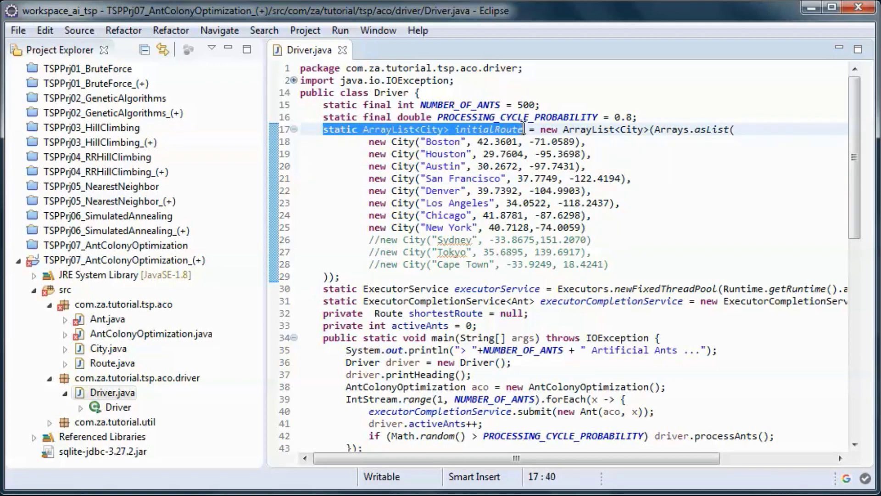
pyautogui.rightClick(491, 130)
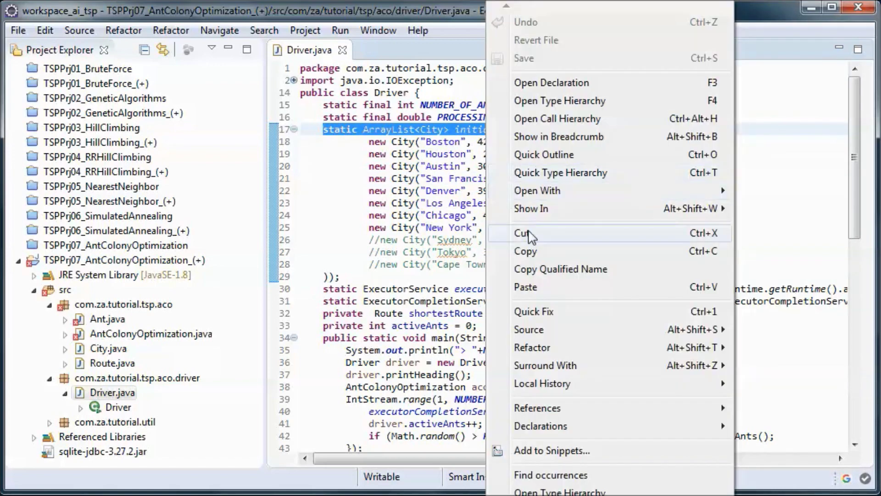
pyautogui.click(523, 249)
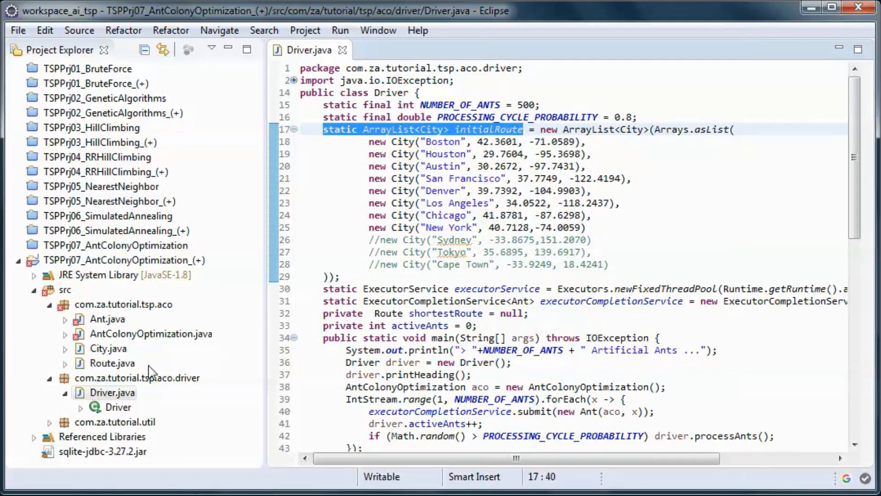
pyautogui.doubleClick(151, 334)
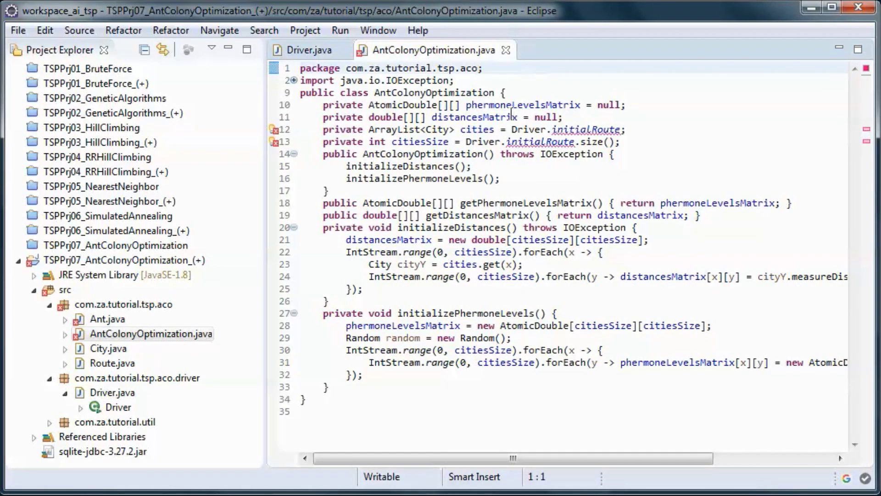
# Add the static initialRoute declaration inside the AntColonyOptimization class.
pyautogui.click(518, 92)
pyautogui.press('Return')
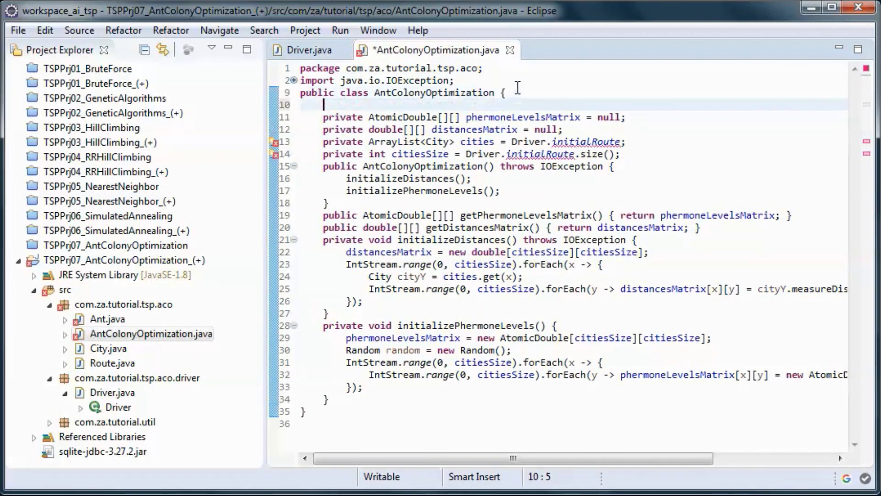
pyautogui.write('static ArrayList<City> initialRoute;')
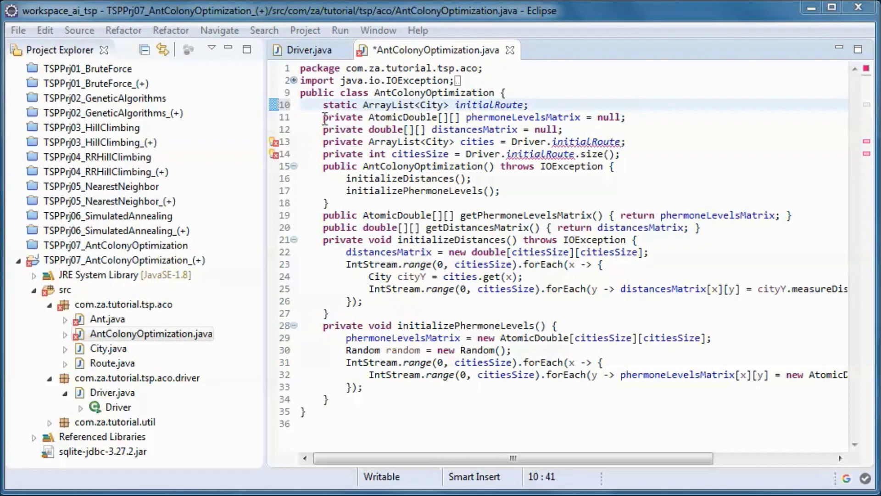
pyautogui.click(324, 105)
pyautogui.write('public')
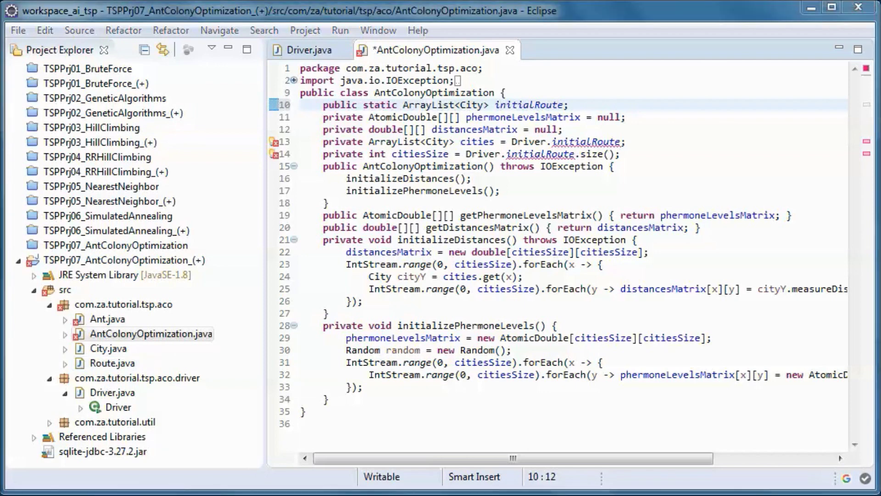
# Remove the Driver. prefix from the initialRoute references on lines 13 and 14.
pyautogui.click(552, 143)
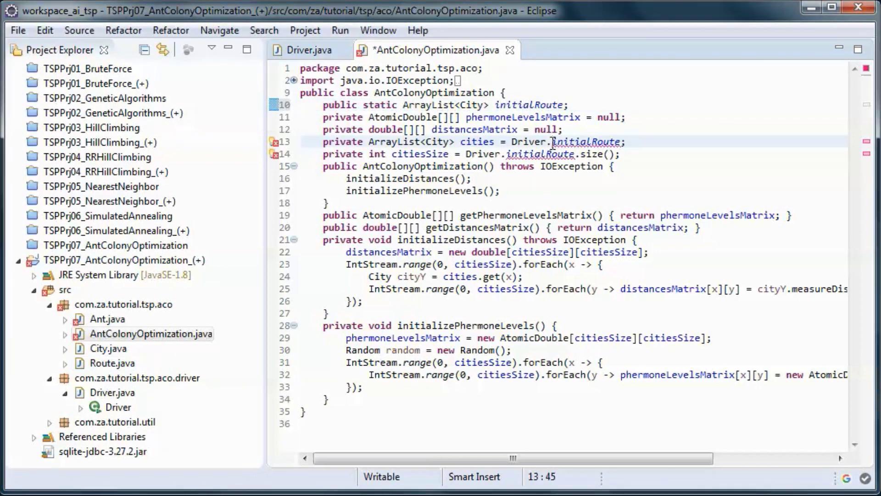
pyautogui.press('BackSpace')
pyautogui.press('BackSpace')
pyautogui.press('BackSpace')
pyautogui.press('BackSpace')
pyautogui.press('BackSpace')
pyautogui.press('BackSpace')
pyautogui.press('BackSpace')
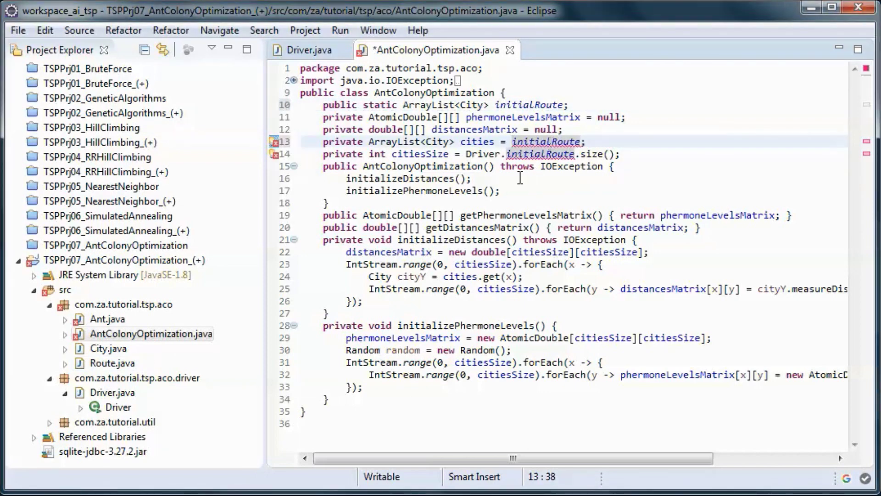
pyautogui.click(506, 155)
pyautogui.press('BackSpace')
pyautogui.press('BackSpace')
pyautogui.press('BackSpace')
pyautogui.press('BackSpace')
pyautogui.press('BackSpace')
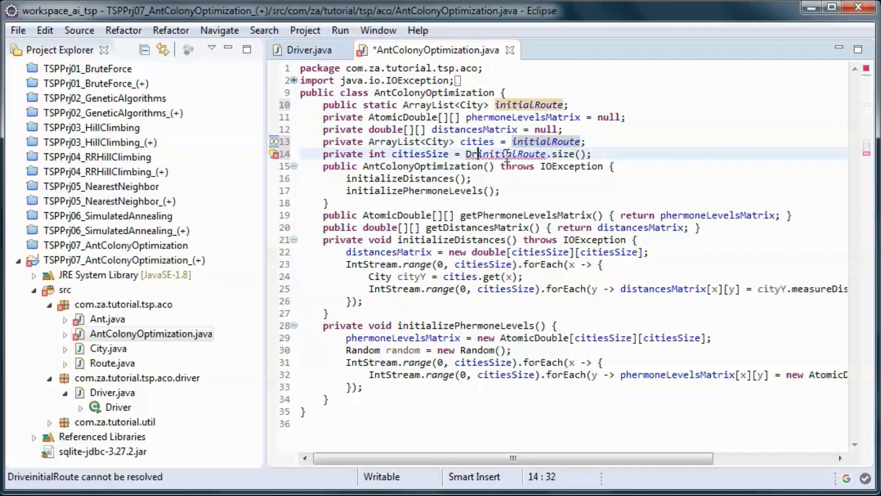
pyautogui.press('BackSpace')
pyautogui.press('BackSpace')
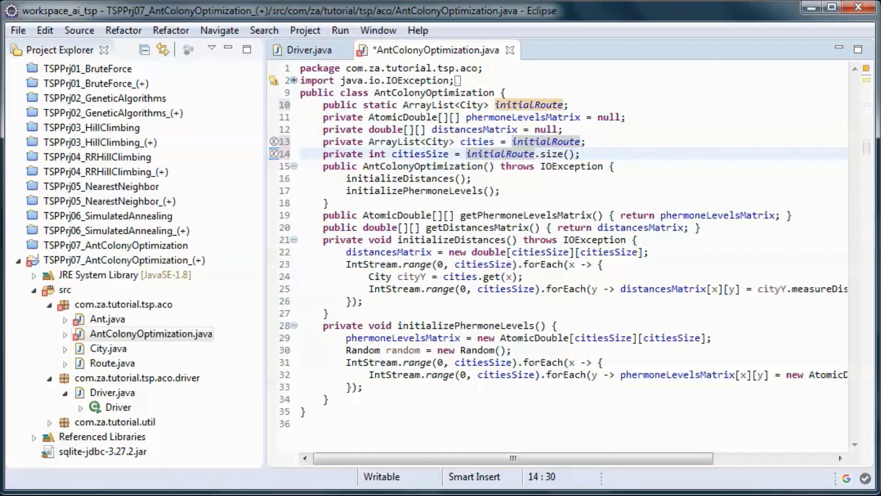
pyautogui.press('End')
# Remove the unused Driver import and blank line, then save AntColonyOptimization.java.
pyautogui.click(294, 81)
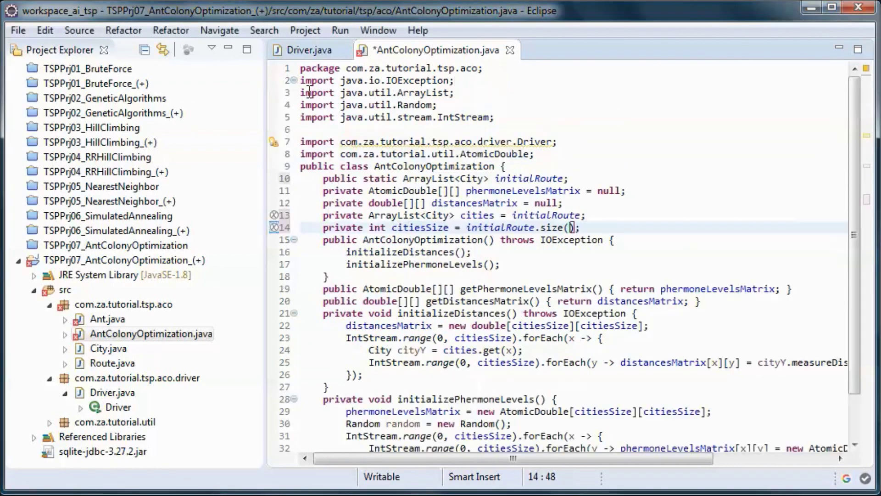
pyautogui.moveTo(273, 142)
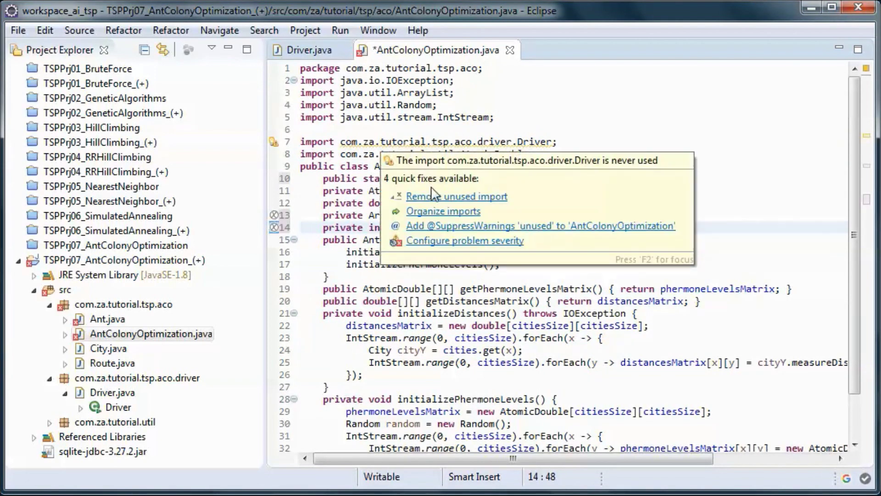
pyautogui.click(456, 196)
pyautogui.click(381, 129)
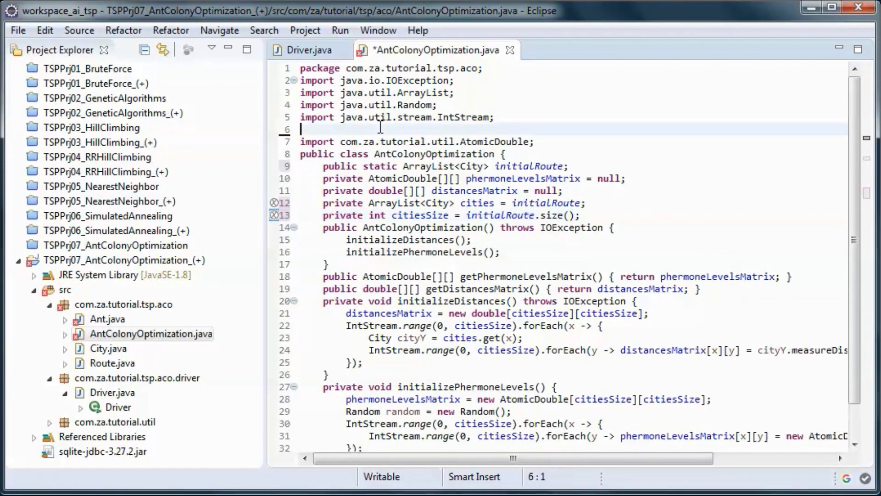
pyautogui.press('BackSpace')
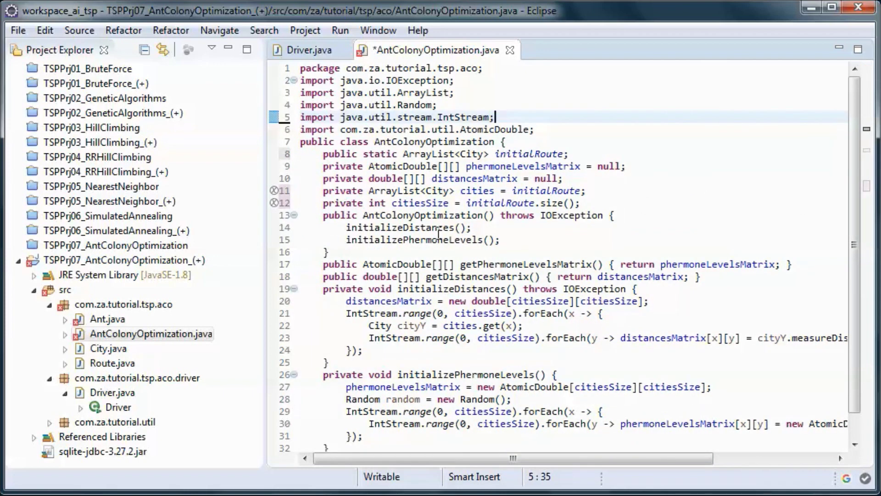
pyautogui.hotkey('ctrl', 's')
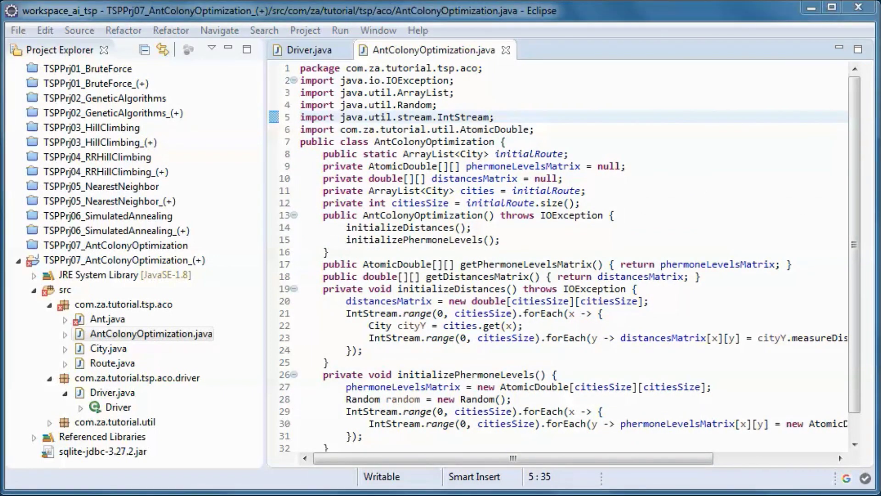
pyautogui.doubleClick(107, 318)
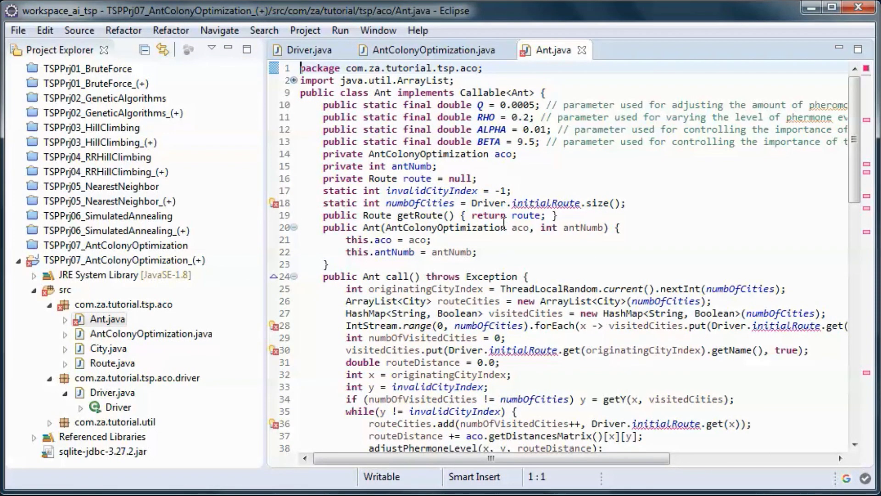
# Replace Driver with AntColonyOptimization in initialRoute references on lines 18, 28, 30, 36 and 39.
pyautogui.moveTo(472, 203); pyautogui.dragTo(503, 203)
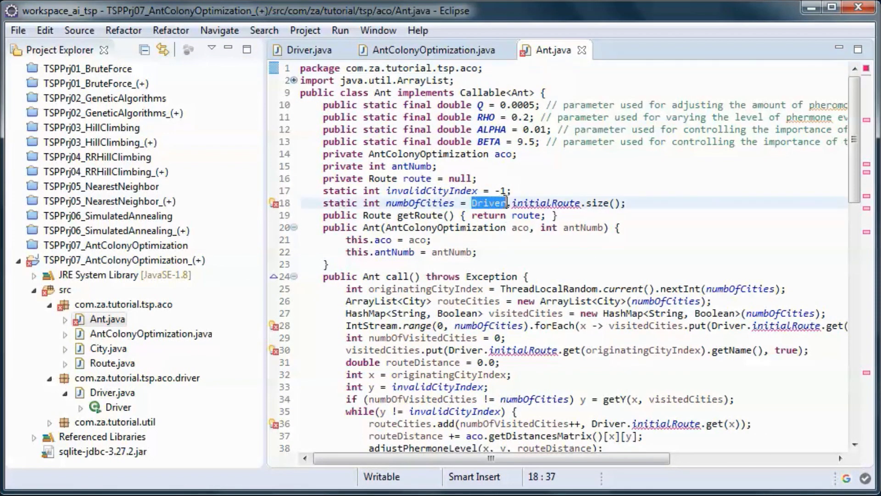
pyautogui.write('AntColonyOptimization')
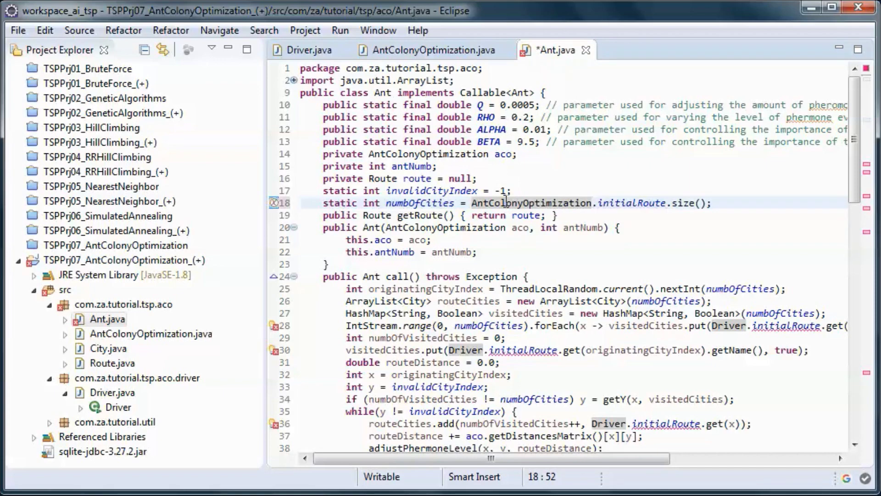
pyautogui.scroll(-2, 550, 248)
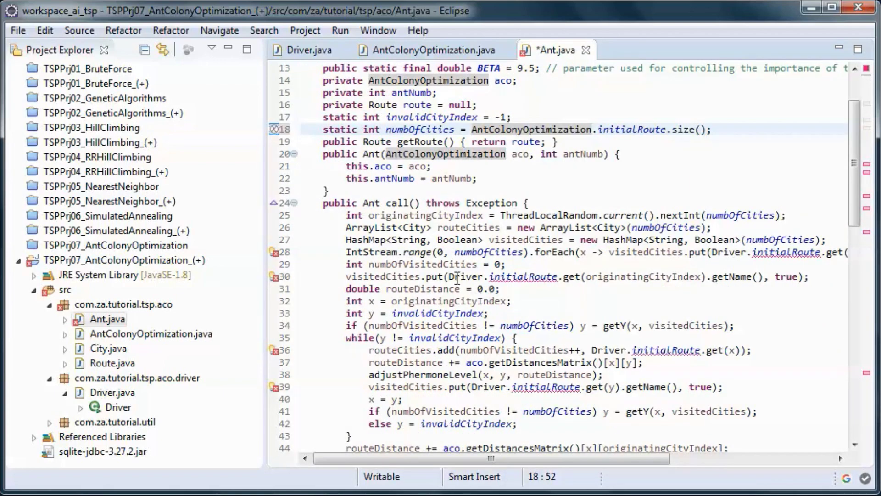
pyautogui.moveTo(448, 275); pyautogui.dragTo(482, 276)
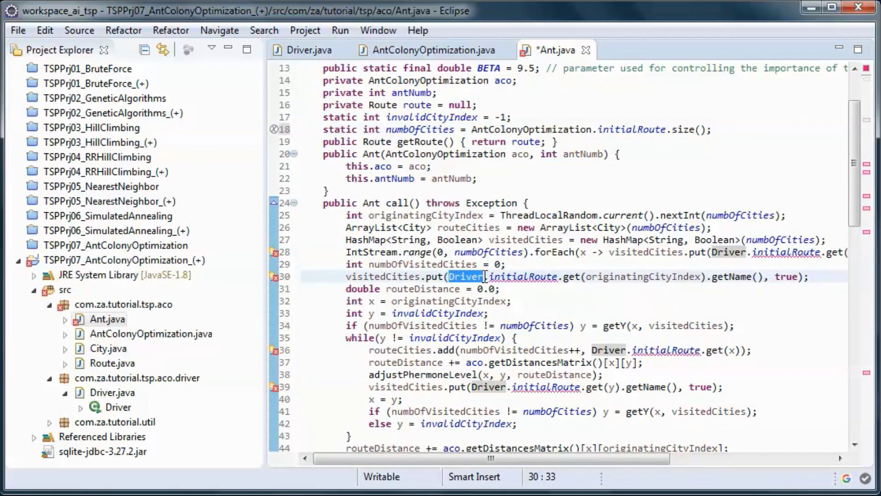
pyautogui.write('AntColonyOptimization')
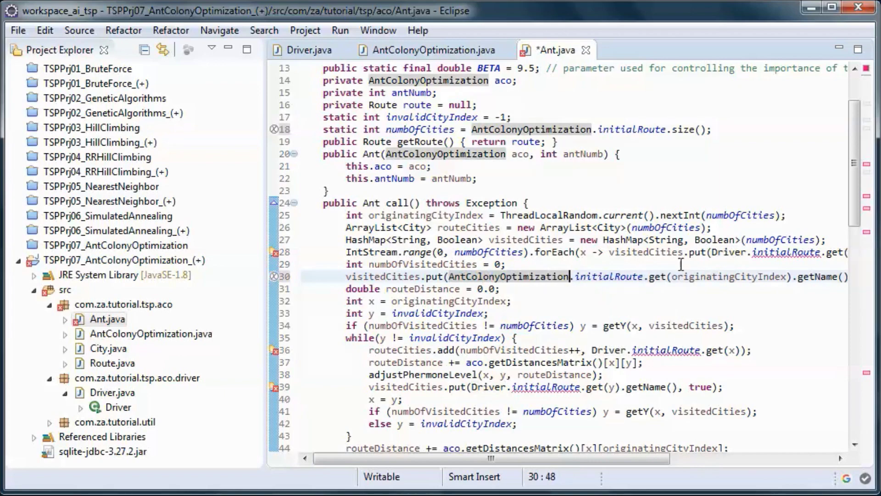
pyautogui.moveTo(712, 253); pyautogui.dragTo(740, 253)
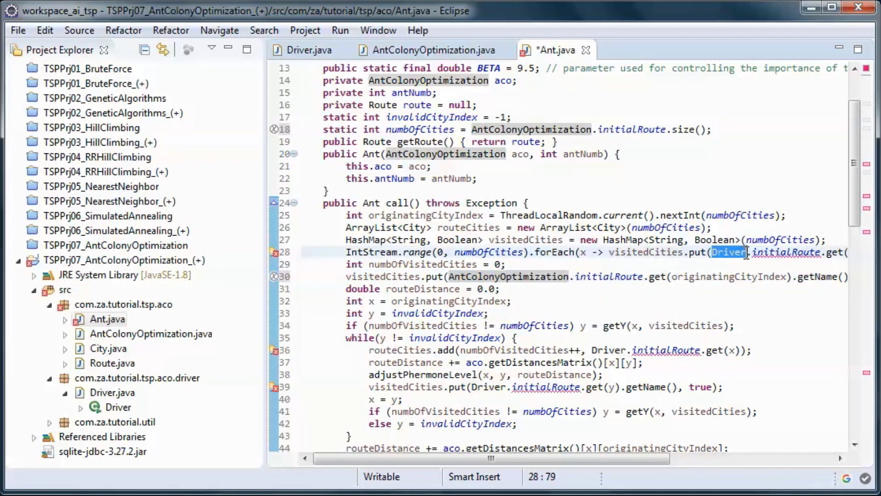
pyautogui.write('AntColonyOptimization')
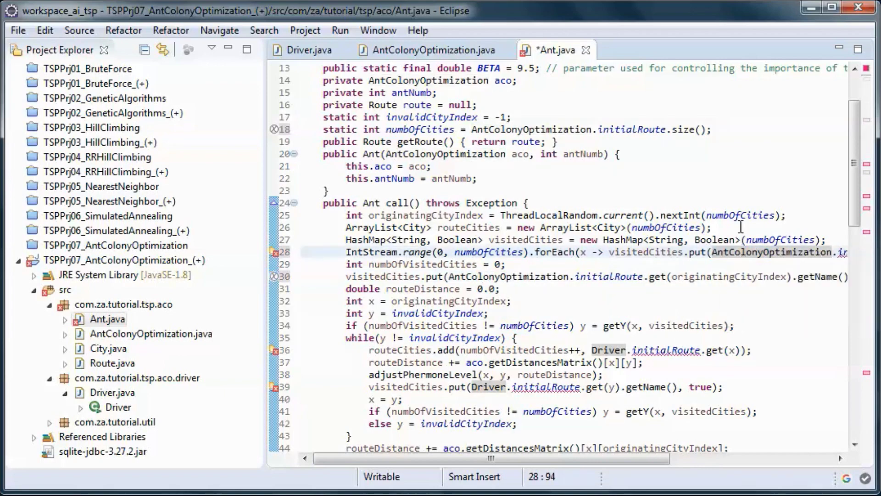
pyautogui.moveTo(471, 387); pyautogui.dragTo(505, 387)
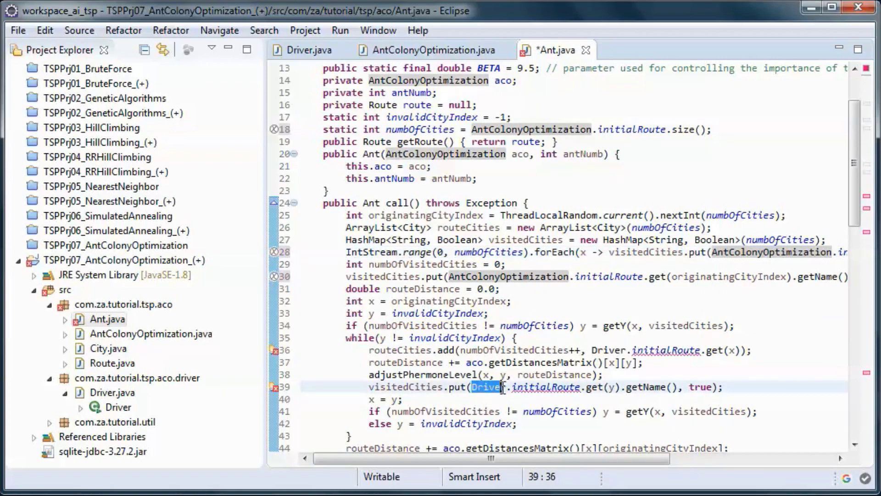
pyautogui.write('AntColonyOptimization')
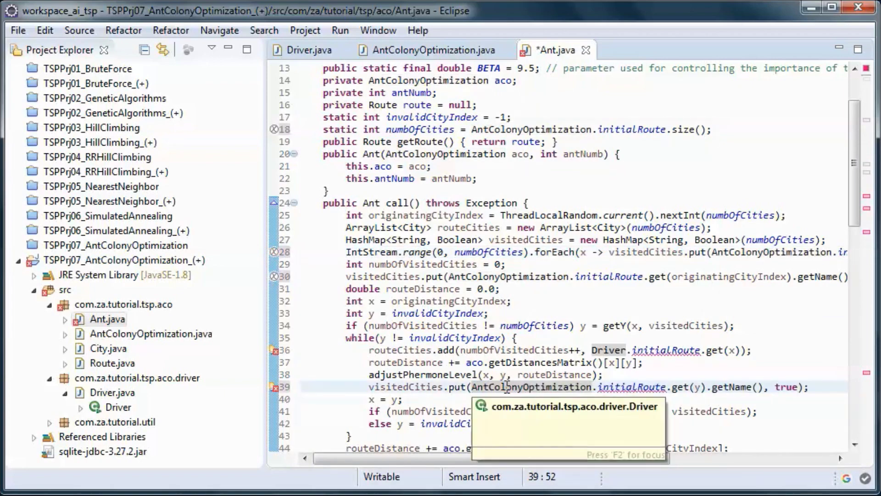
pyautogui.moveTo(591, 351); pyautogui.dragTo(609, 350)
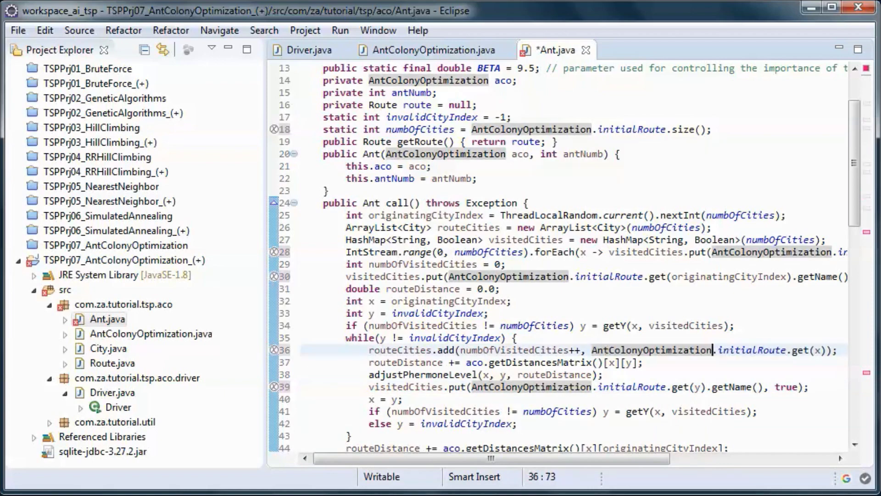
pyautogui.click(442, 338)
pyautogui.scroll(3, 442, 337)
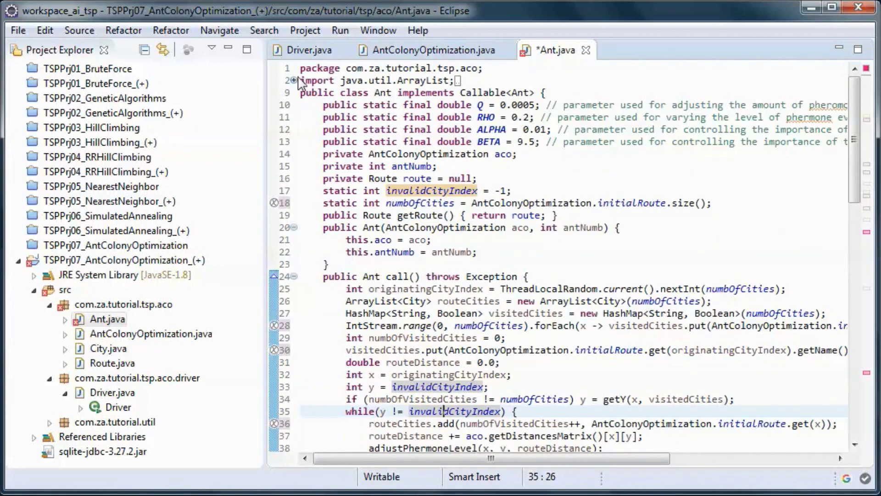
# Delete the blank line among Ant.java's imports and save.
pyautogui.click(293, 80)
pyautogui.click(320, 142)
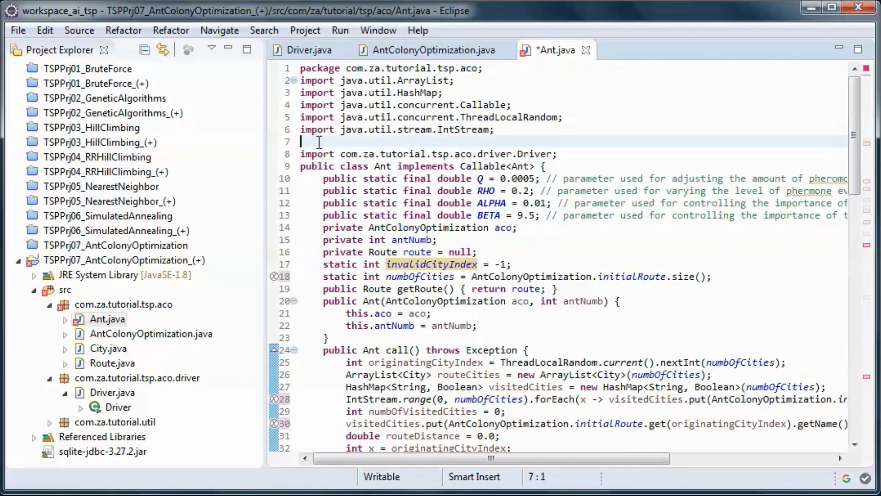
pyautogui.press('BackSpace')
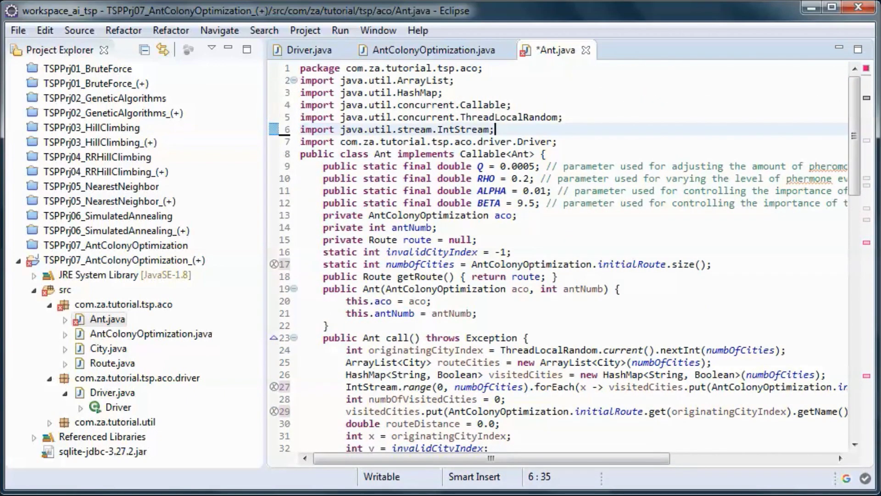
pyautogui.hotkey('ctrl', 's')
# Replace the remaining Driver references on lines 44 and 79 with AntColonyOptimization and save.
pyautogui.click(700, 250)
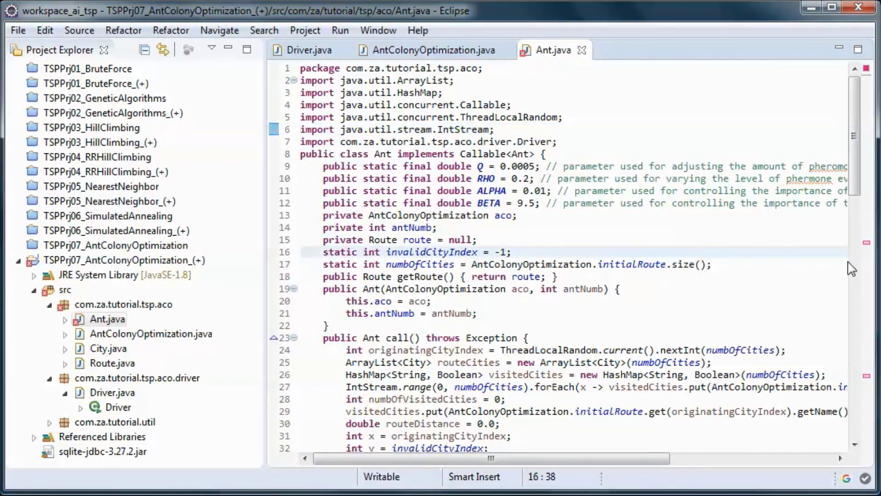
pyautogui.click(867, 243)
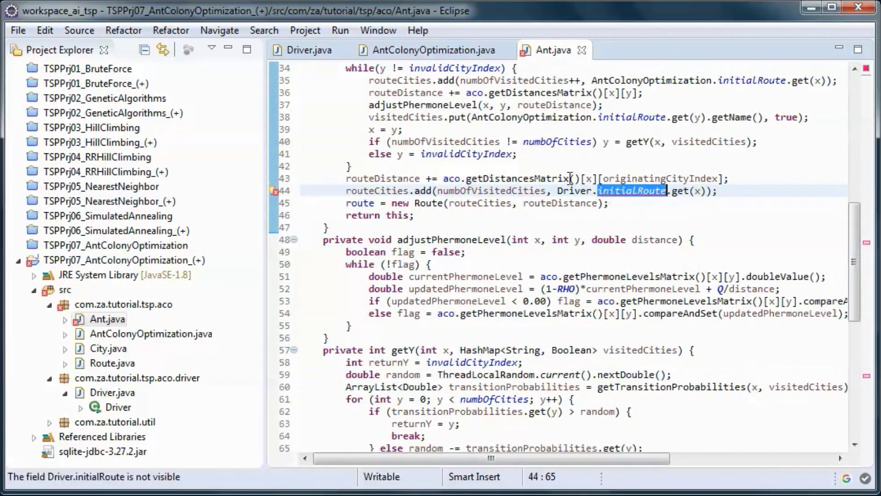
pyautogui.moveTo(558, 191); pyautogui.dragTo(598, 193)
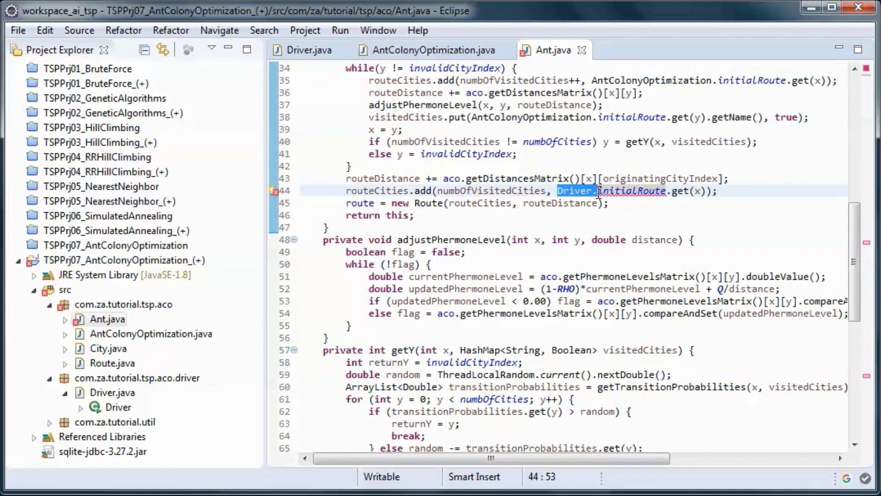
pyautogui.write('AntColonyOptimization')
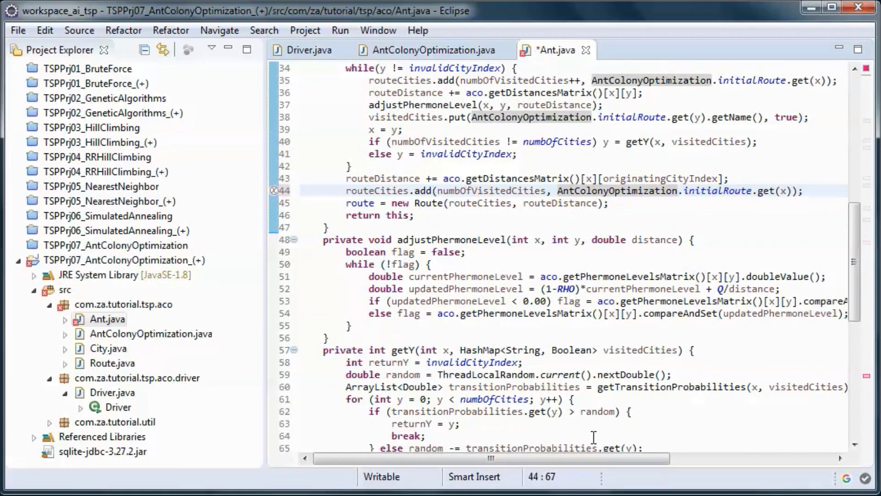
pyautogui.click(866, 380)
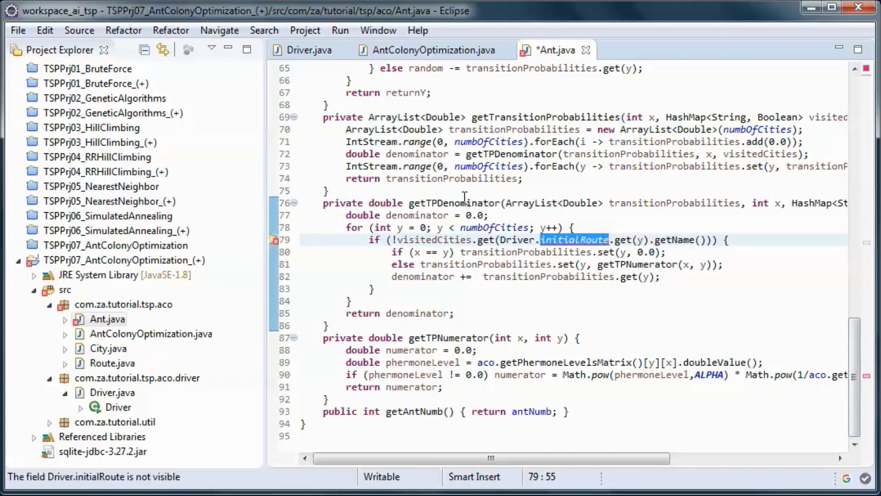
pyautogui.moveTo(500, 240); pyautogui.dragTo(535, 239)
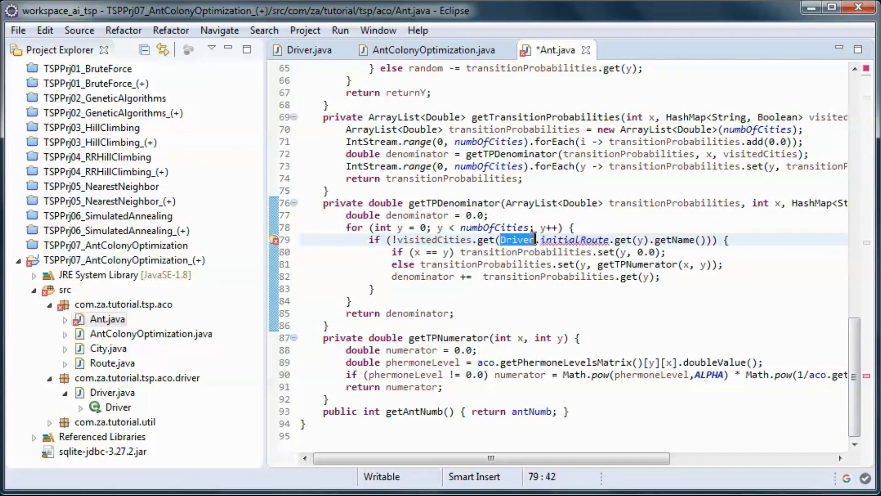
pyautogui.write('AntColonyOptimization')
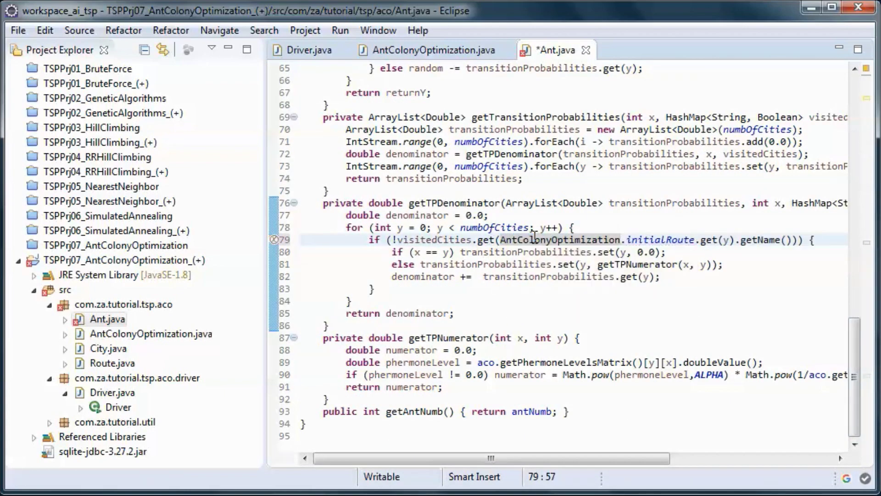
pyautogui.hotkey('ctrl', 's')
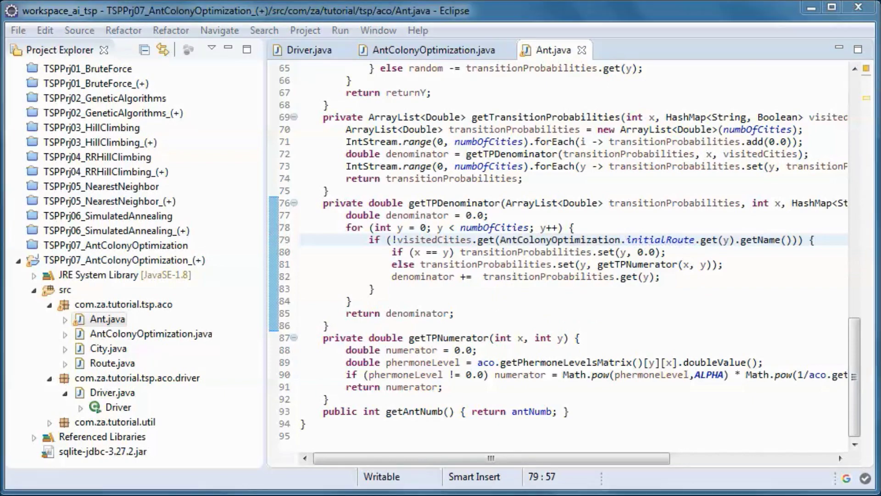
# Quick-fix away the unused Driver import and save Ant.java.
pyautogui.click(425, 326)
pyautogui.scroll(10, 425, 326)
pyautogui.scroll(10, 413, 241)
pyautogui.scroll(5, 399, 180)
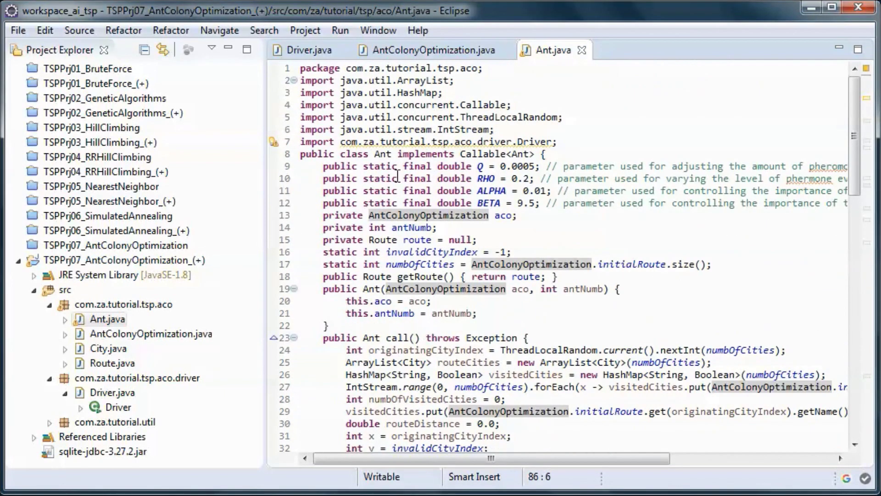
pyautogui.moveTo(447, 141)
pyautogui.click(444, 197)
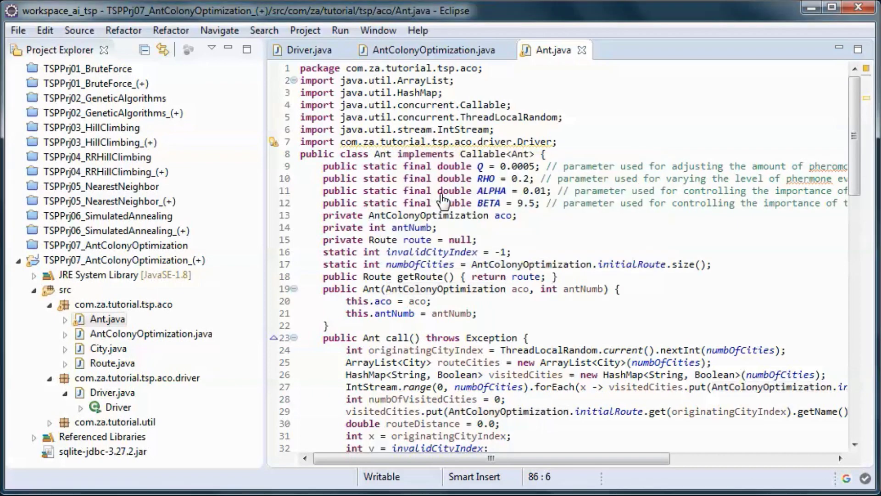
pyautogui.click(420, 191)
pyautogui.hotkey('ctrl', 's')
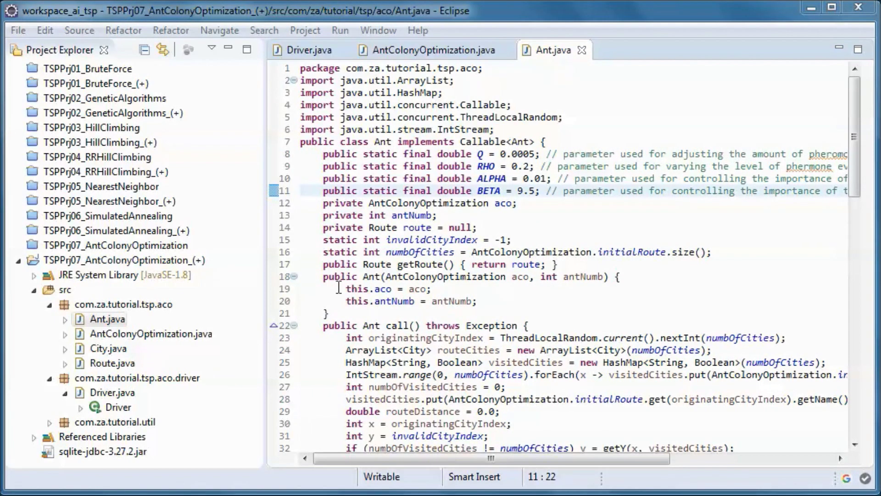
# Turn the initialRoute declaration into a populateInitialRoute method and delete the duplicated list on line 18.
pyautogui.click(307, 49)
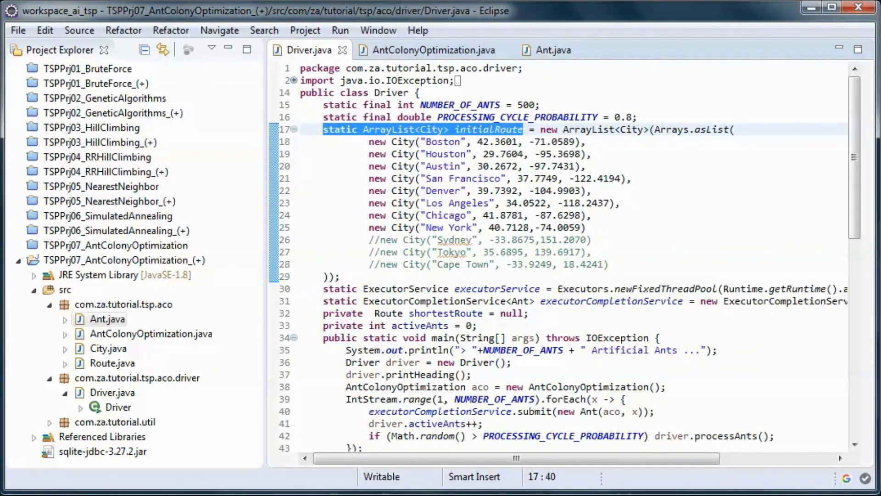
pyautogui.press('Home')
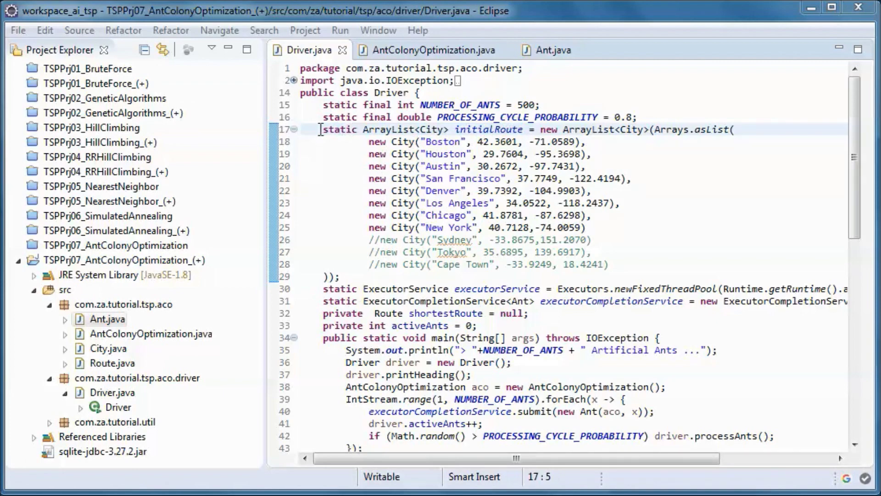
pyautogui.moveTo(323, 130); pyautogui.dragTo(536, 129)
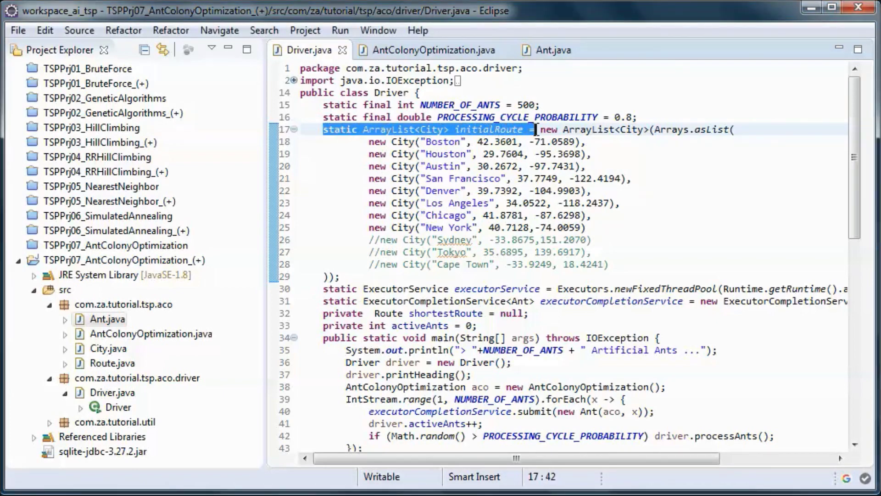
pyautogui.write('static ArrayList<City> populateInitialRoute() { \t\treturn new ArrayList<City>(Arrays.asList(')
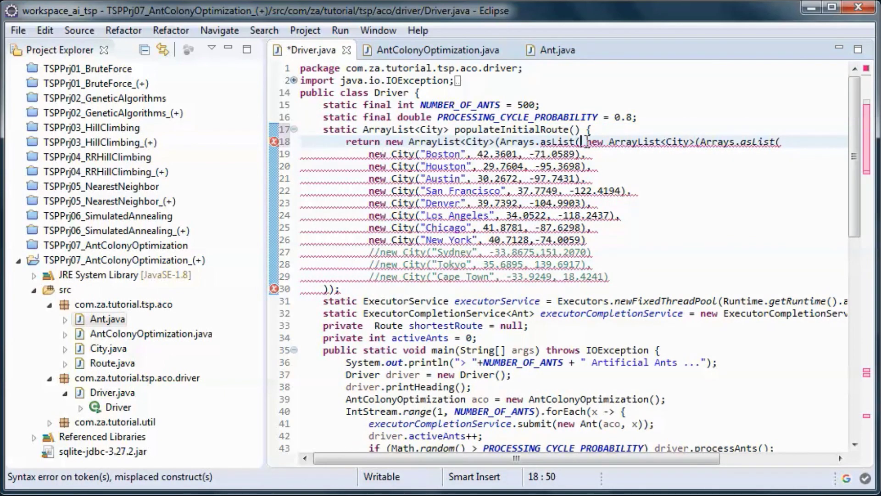
pyautogui.moveTo(585, 141); pyautogui.dragTo(787, 141)
pyautogui.press('Delete')
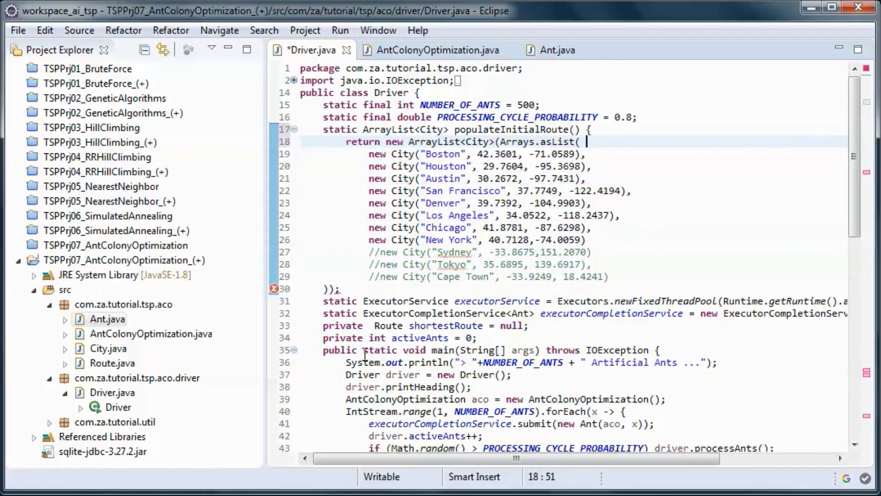
# Add a closing brace after line 30 to finish the populateInitialRoute method.
pyautogui.click(322, 287)
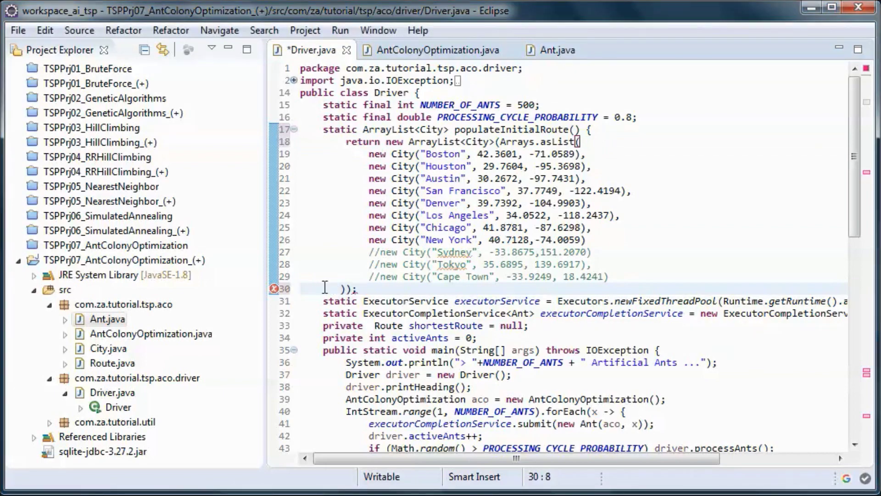
pyautogui.press('Right')
pyautogui.press('End')
pyautogui.press('Return')
pyautogui.write('}')
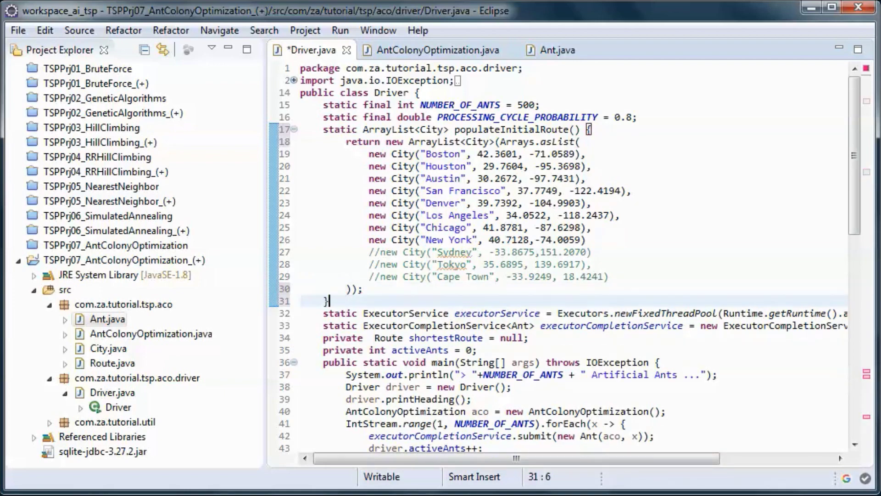
pyautogui.click(151, 334)
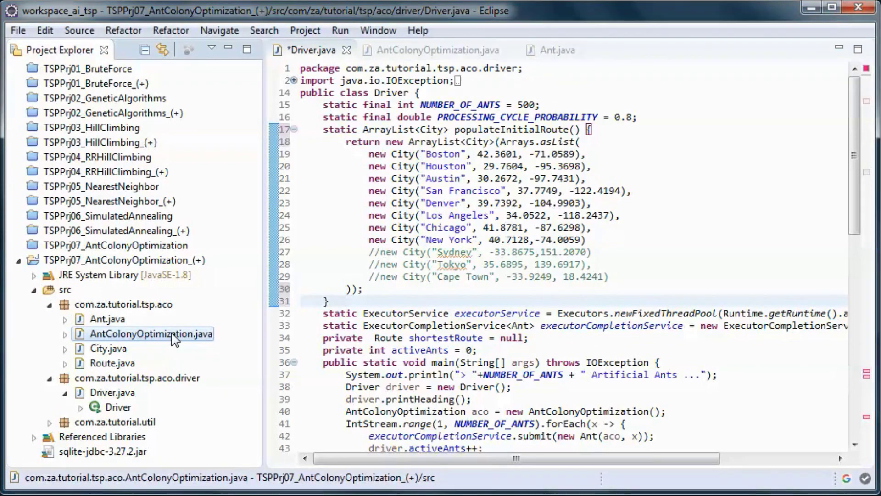
# Rename the AntColonyOptimization class to ACO with Refactor > Rename.
pyautogui.rightClick(175, 339)
pyautogui.moveTo(323, 246)
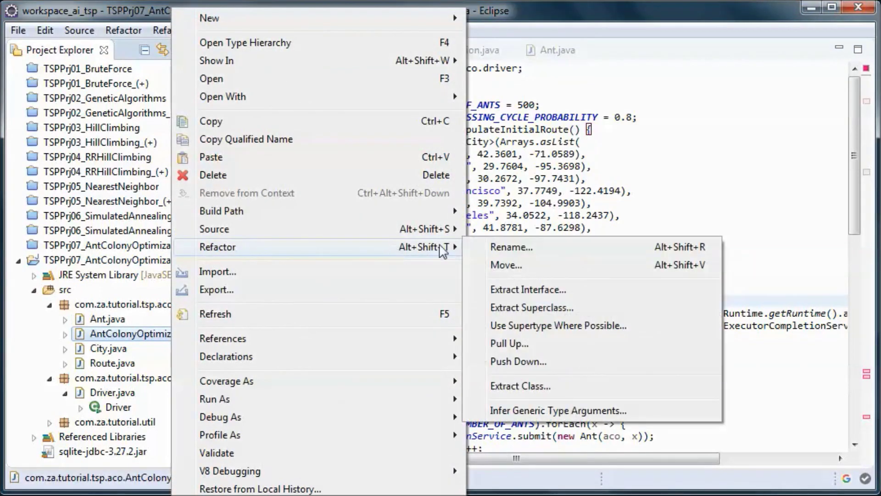
pyautogui.click(511, 246)
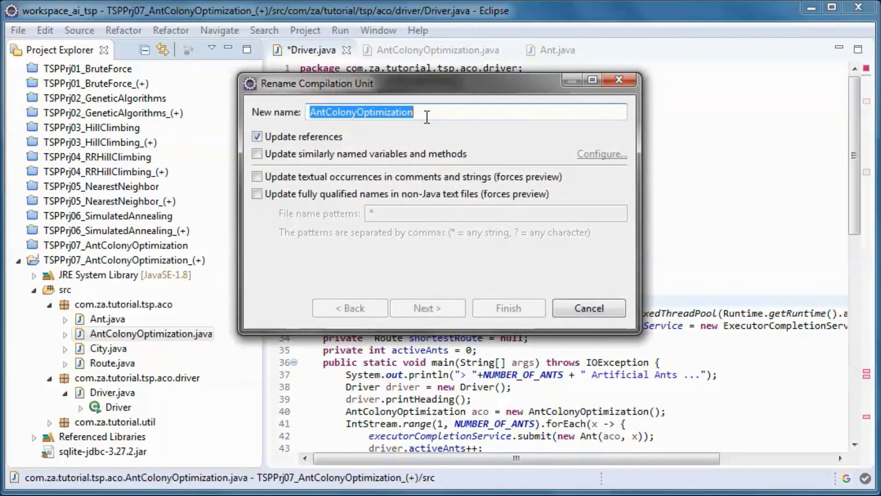
pyautogui.write('A')
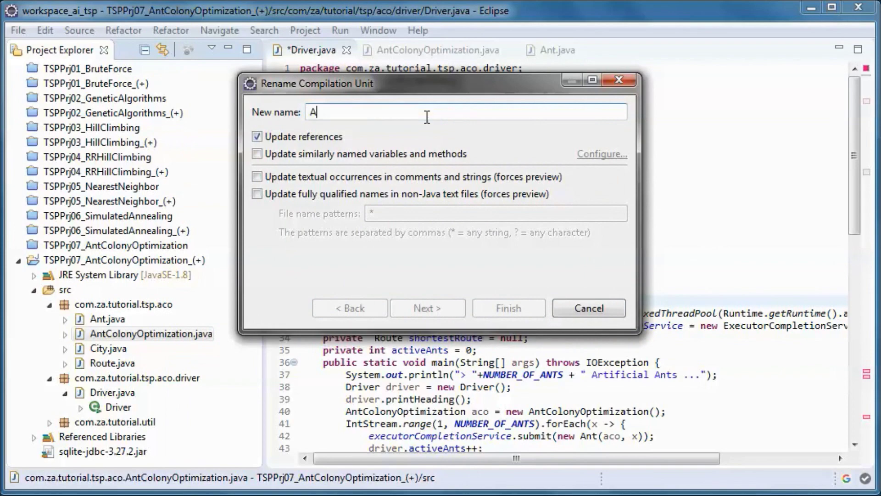
pyautogui.write('CO')
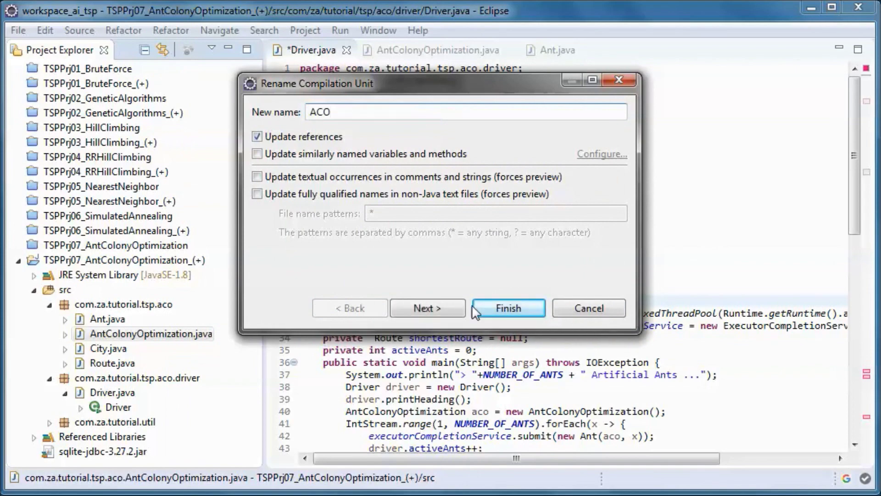
pyautogui.click(508, 308)
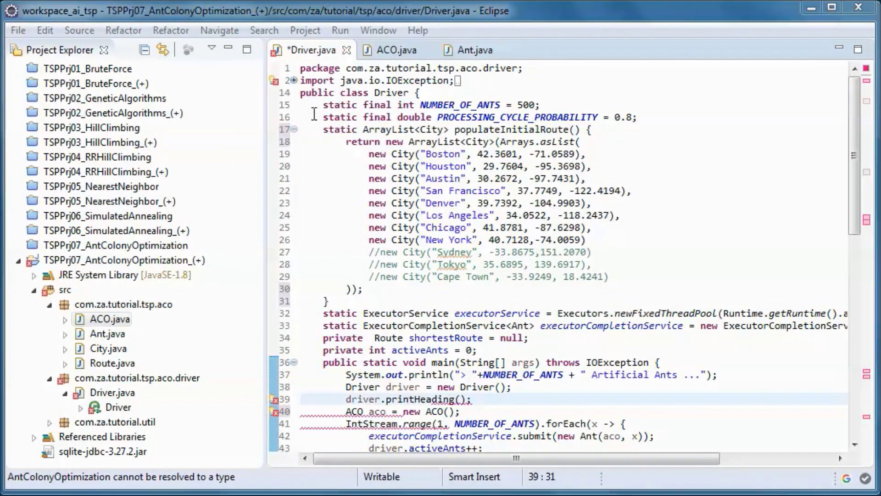
# Replace the unresolved AntColonyOptimization import with ACO using Organize imports, and save Driver.java.
pyautogui.click(294, 80)
pyautogui.moveTo(413, 190)
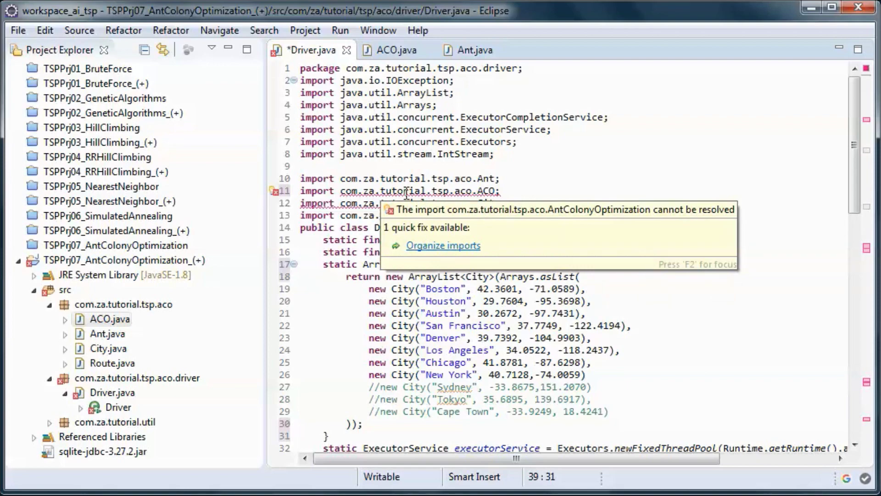
pyautogui.click(443, 245)
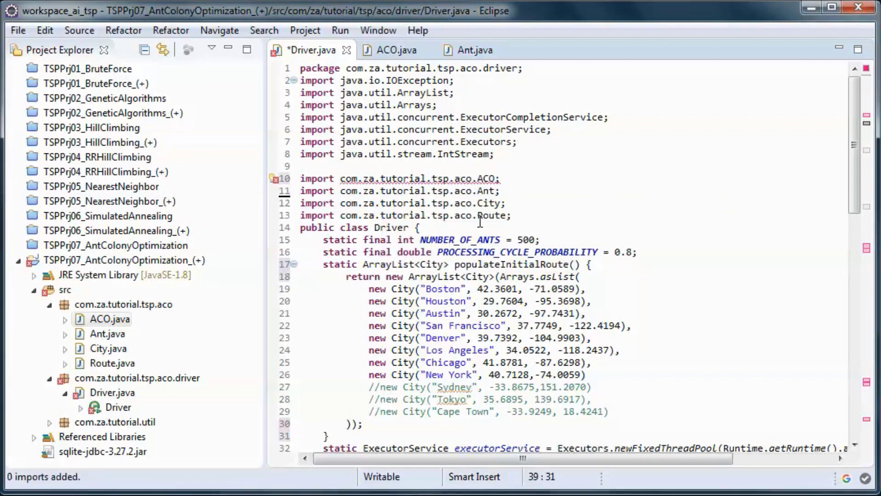
pyautogui.click(536, 190)
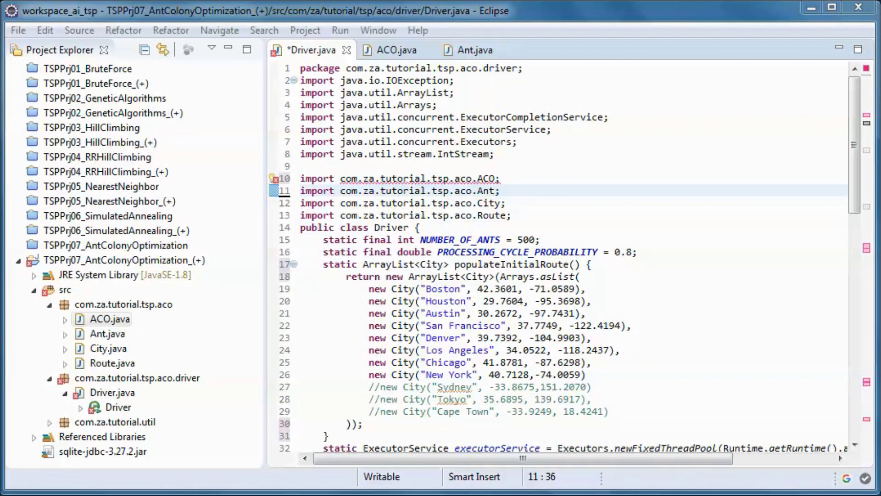
pyautogui.hotkey('ctrl', 's')
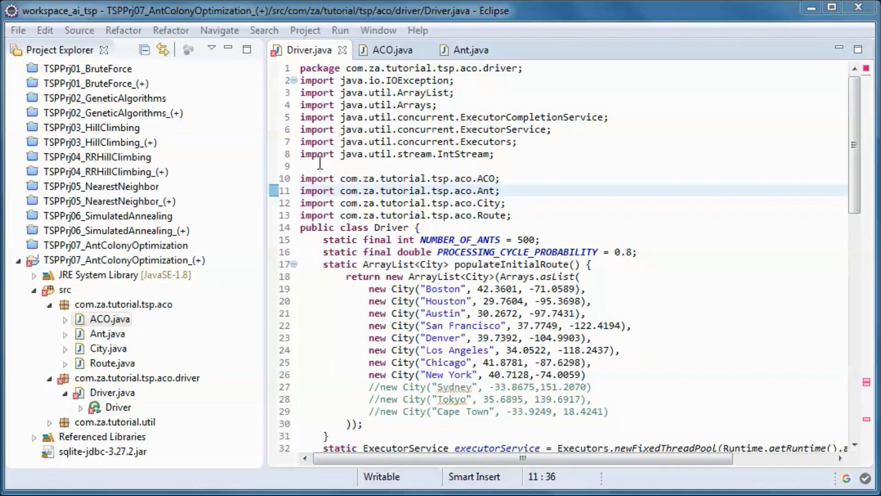
# Remove the blank line between the import groups.
pyautogui.click(320, 165)
pyautogui.press('BackSpace')
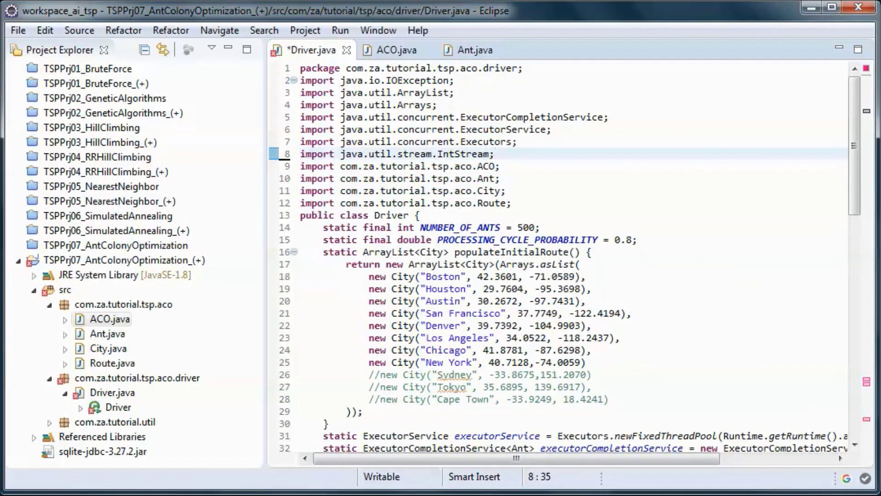
pyautogui.click(562, 313)
pyautogui.scroll(-5, 562, 315)
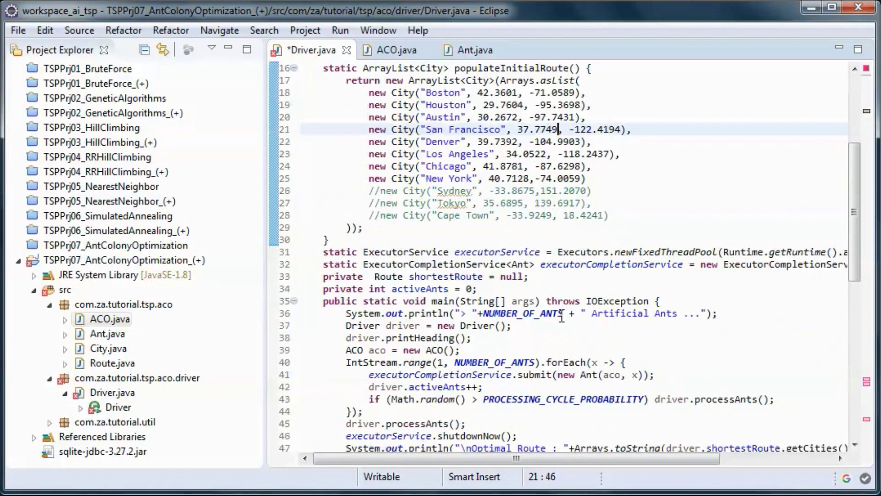
pyautogui.click(410, 350)
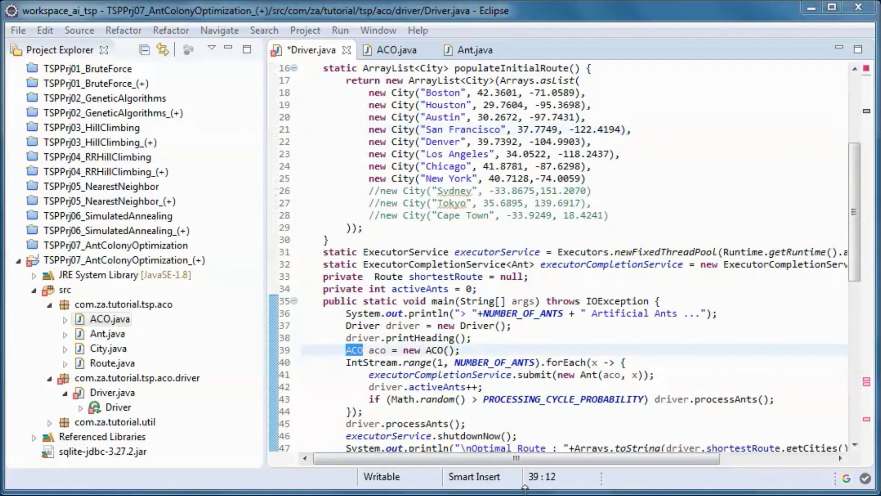
# Prefix the initialRoute references on lines 69 and 70 with ACO.
pyautogui.click(866, 382)
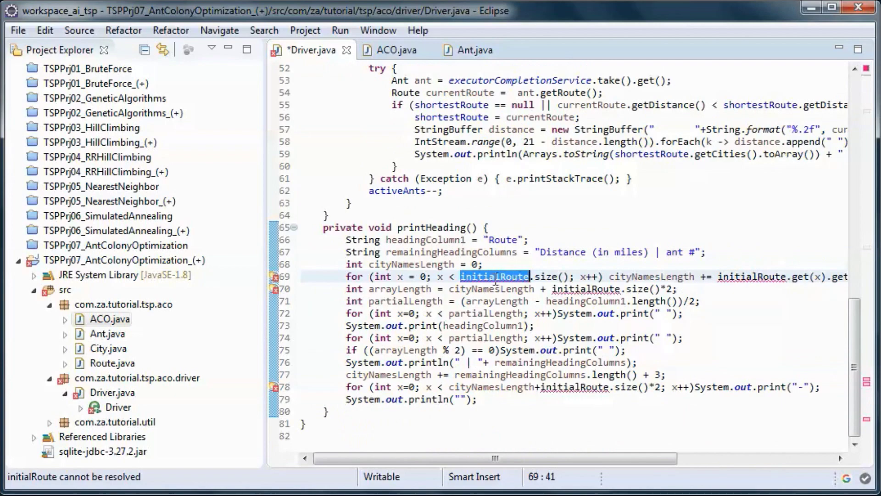
pyautogui.click(461, 276)
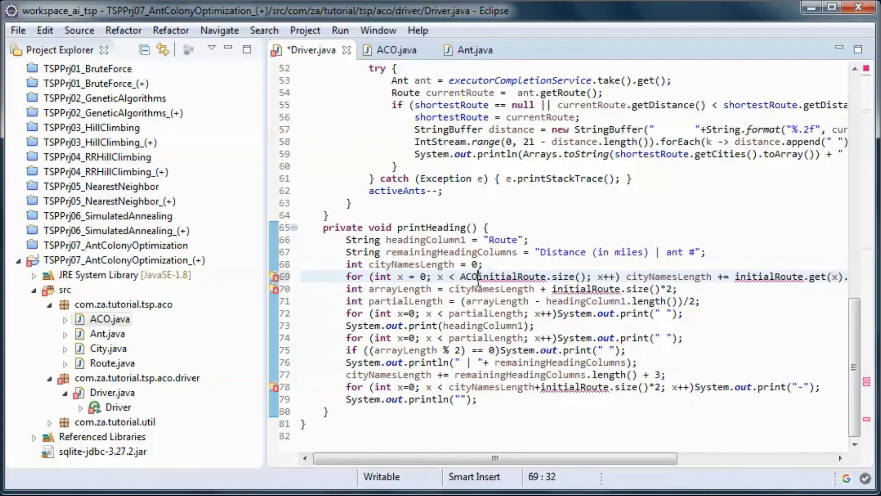
pyautogui.write('ACO.')
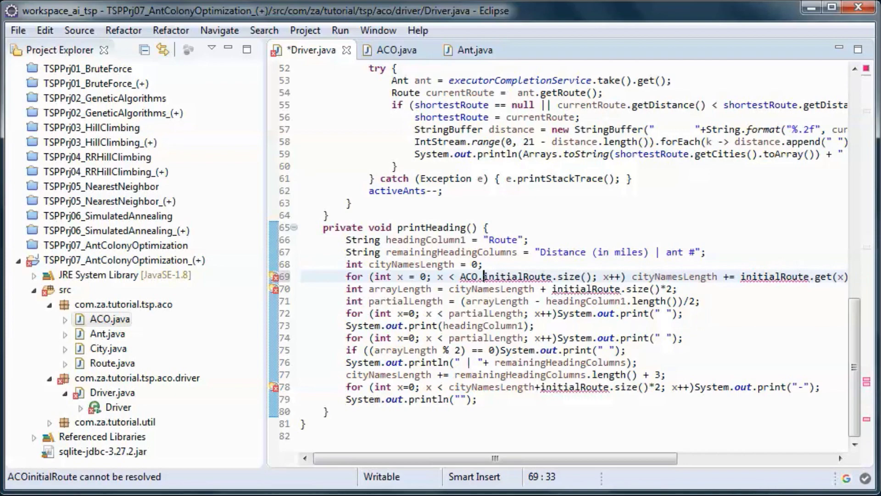
pyautogui.write('.')
pyautogui.press('Escape')
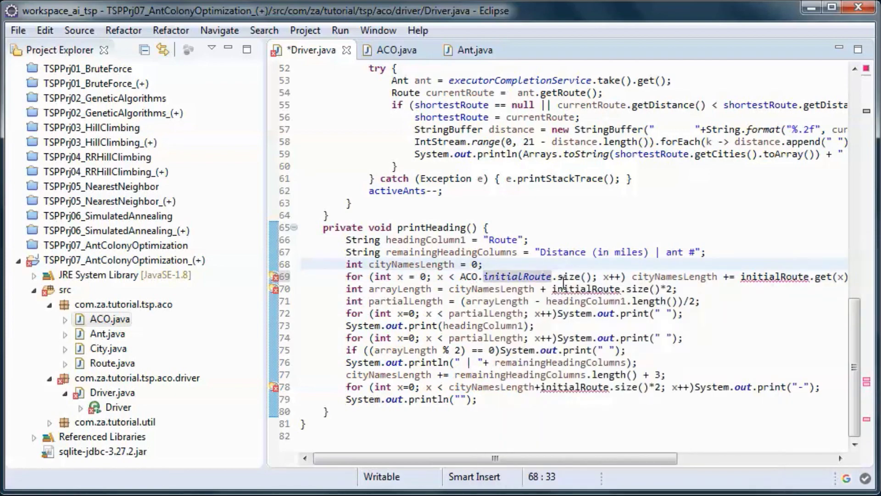
pyautogui.click(552, 289)
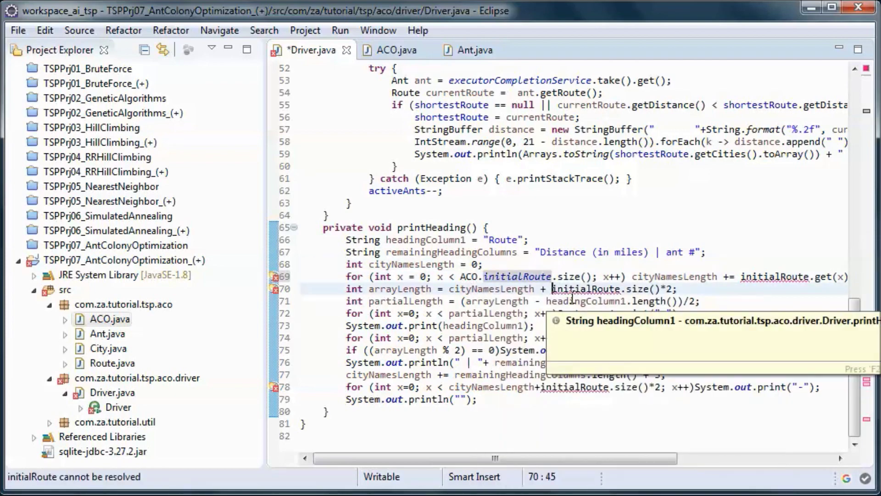
pyautogui.write('ACO.')
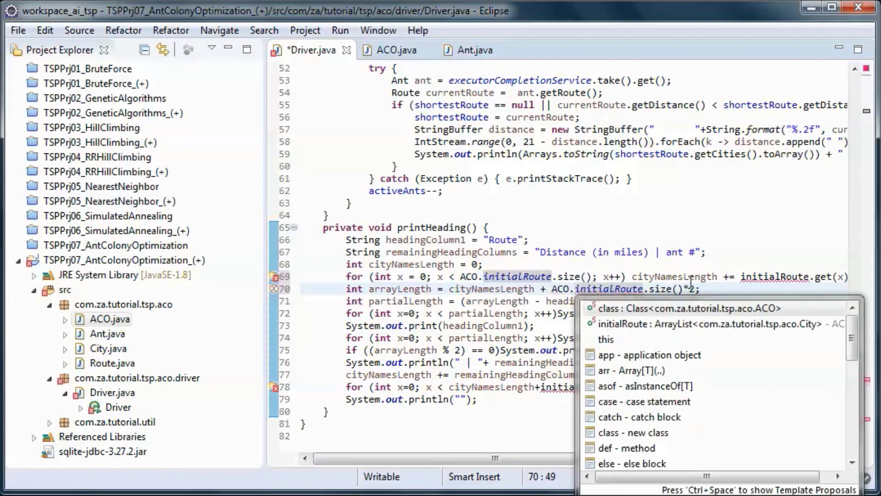
pyautogui.click(741, 277)
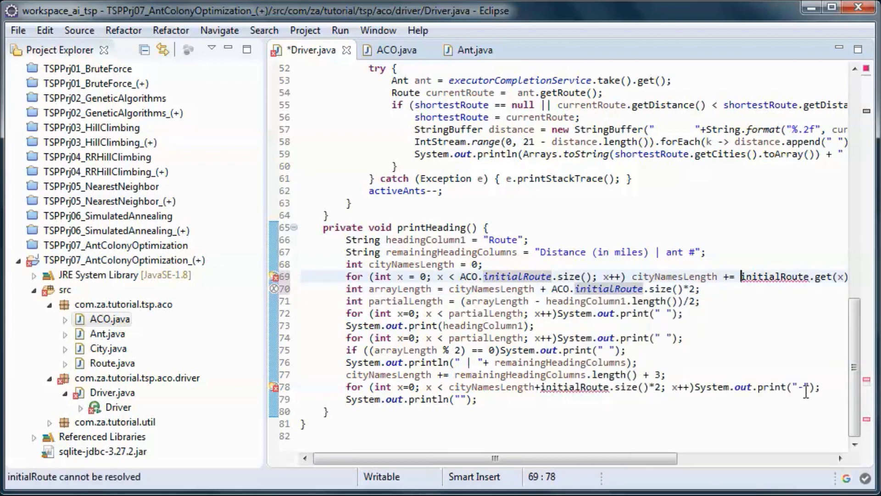
pyautogui.write('ACO.')
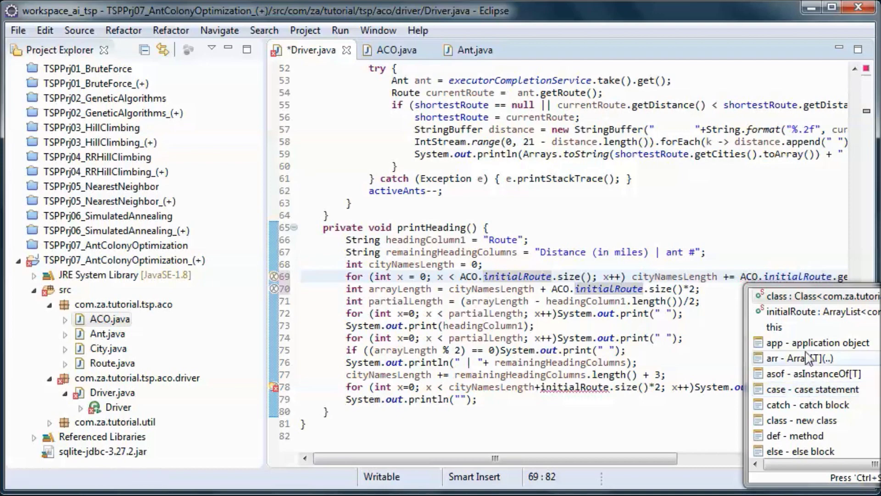
pyautogui.click(782, 252)
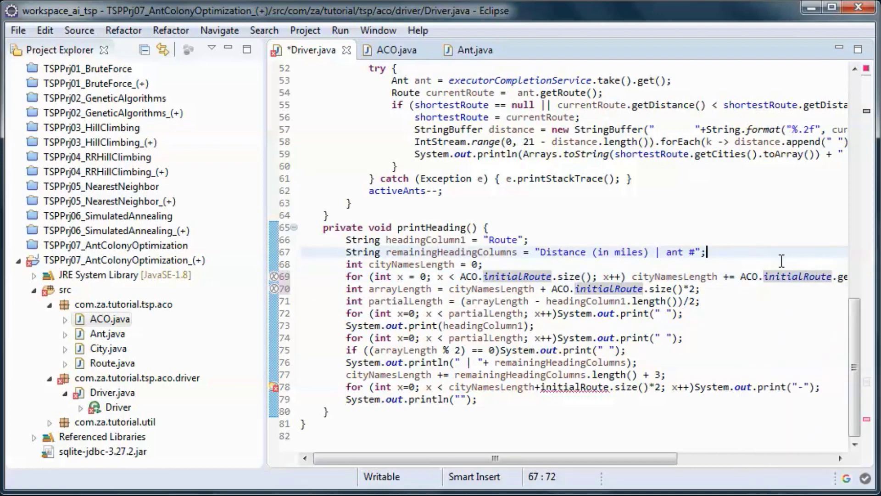
# Prefix the initialRoute reference on line 78 with ACO.
pyautogui.click(866, 419)
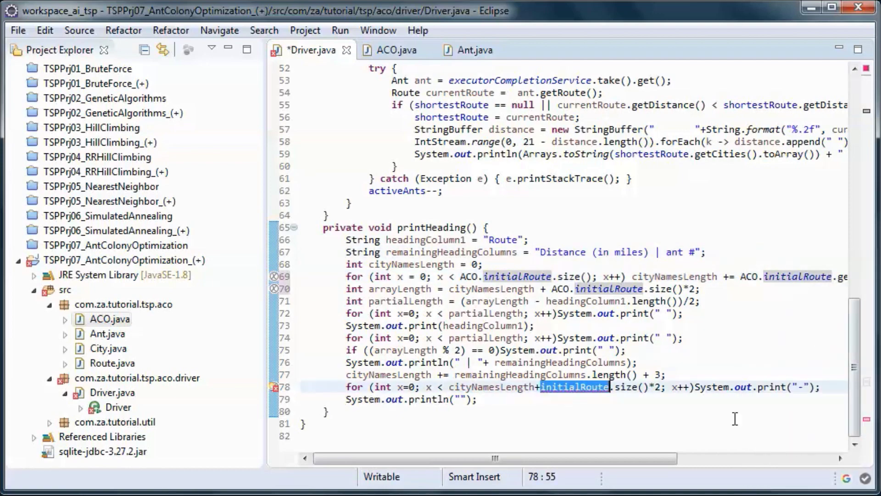
pyautogui.click(542, 387)
pyautogui.write('ACO')
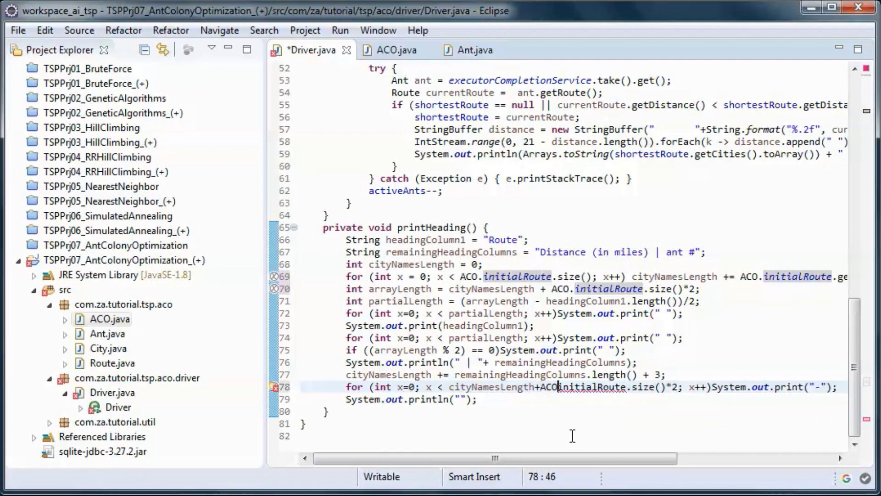
pyautogui.write('.')
pyautogui.press('Escape')
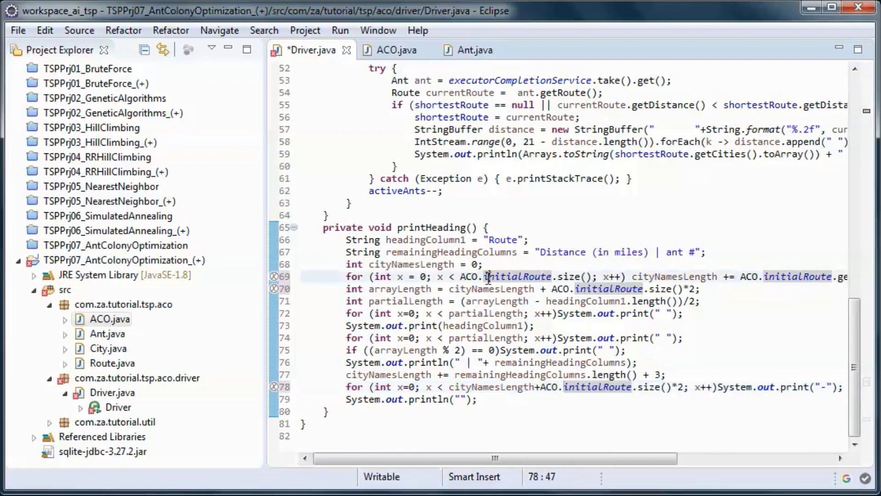
pyautogui.click(611, 338)
pyautogui.scroll(10, 611, 338)
pyautogui.scroll(10, 611, 338)
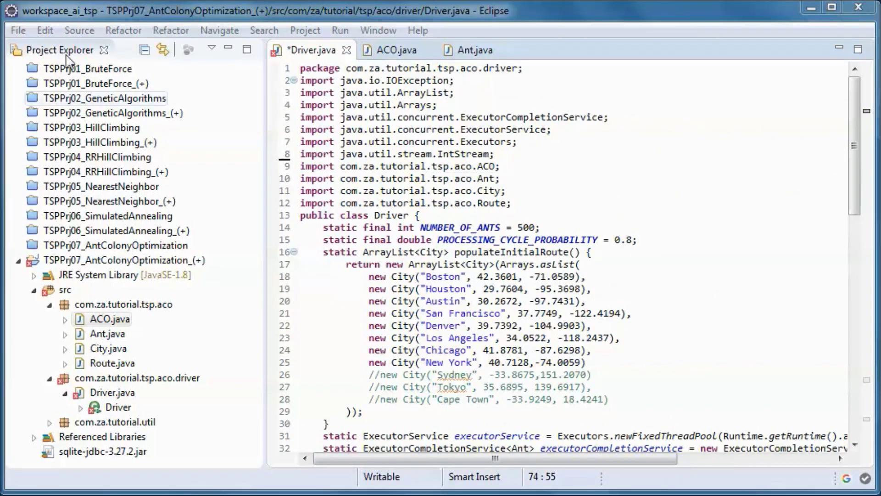
pyautogui.click(18, 31)
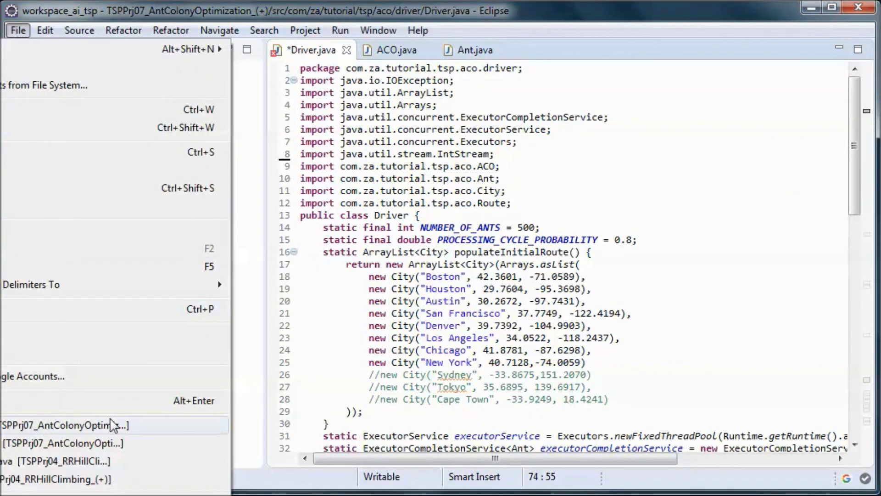
# Save Driver.java and add ACO.initialRoute = populateInitialRoute(); as main's first line.
pyautogui.click(76, 195)
pyautogui.click(501, 338)
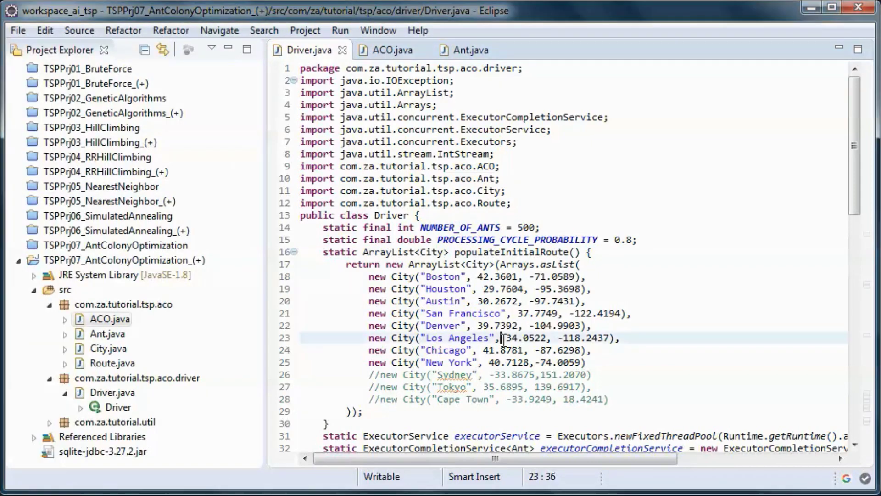
pyautogui.scroll(-2, 501, 337)
pyautogui.scroll(-2, 501, 337)
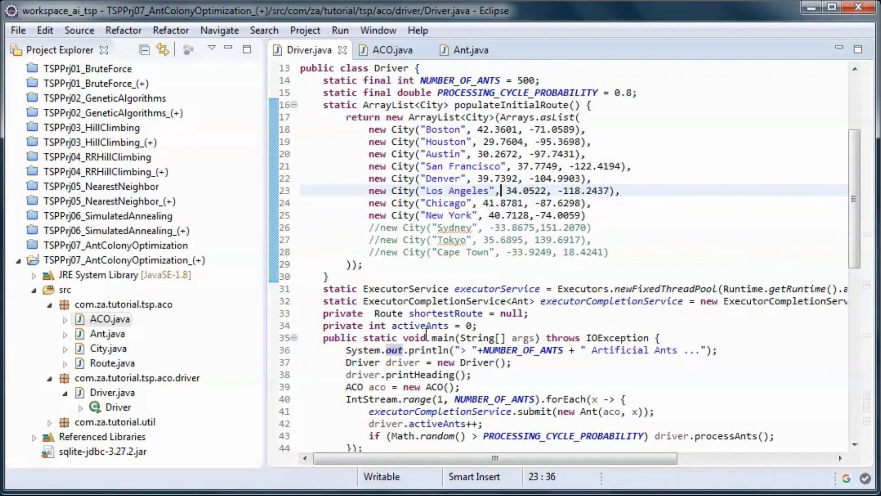
pyautogui.click(678, 338)
pyautogui.press('Return')
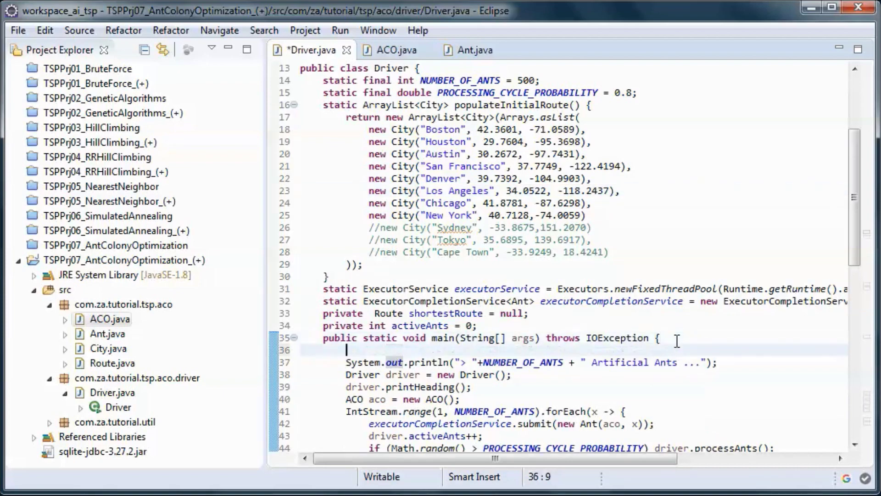
pyautogui.write('ACO.initialRoute = populateInitialRoute();')
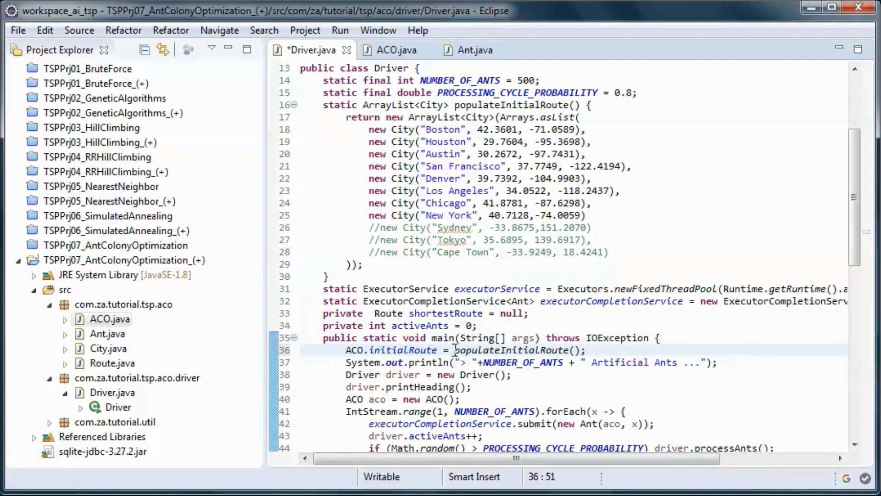
# Highlight the populateInitialRoute() call and ACO.initialRoute on the new line 36.
pyautogui.moveTo(454, 349); pyautogui.dragTo(586, 350)
pyautogui.click(587, 350)
pyautogui.moveTo(346, 350); pyautogui.dragTo(439, 350)
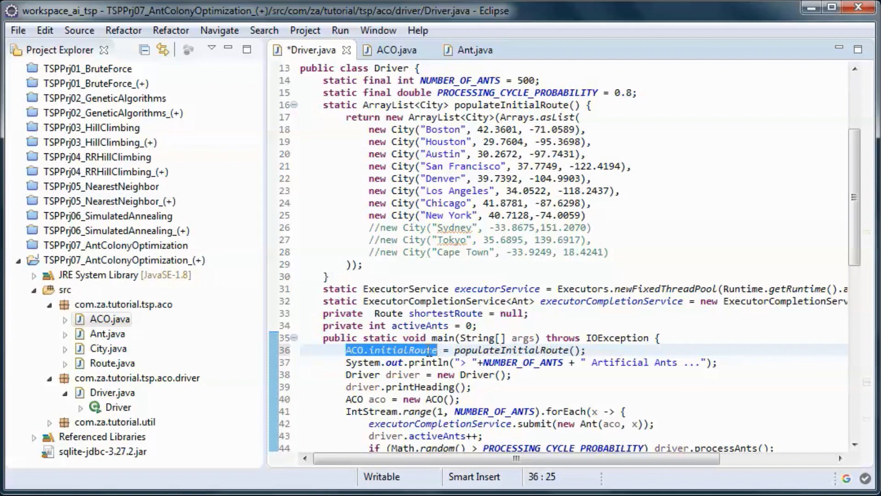
pyautogui.click(429, 349)
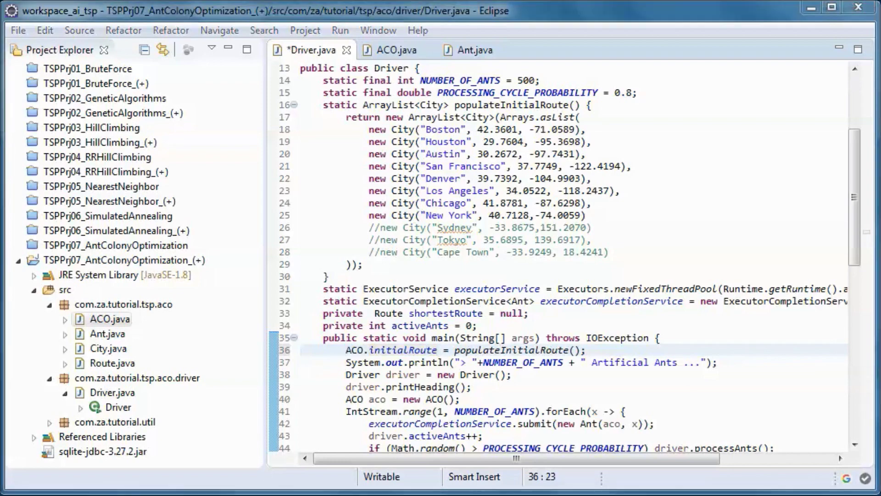
pyautogui.click(405, 92)
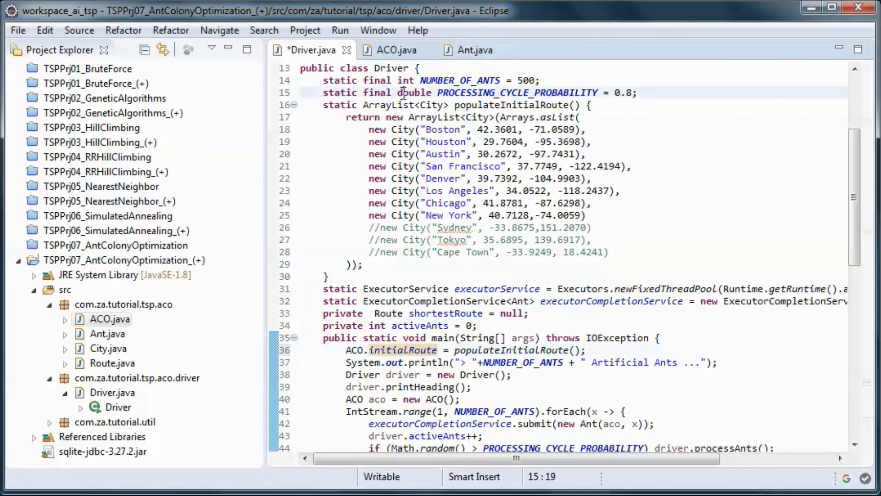
# Save Driver and run it as a Java application.
pyautogui.rightClick(404, 92)
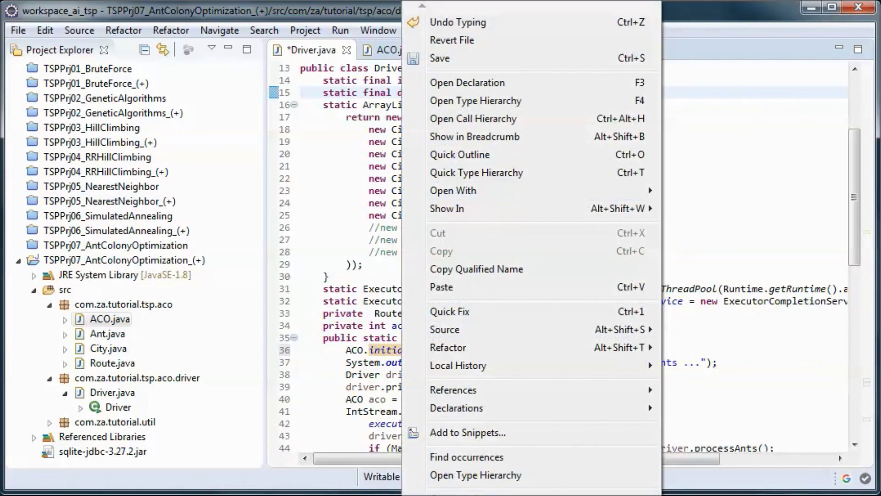
pyautogui.hotkey('ctrl', 'F11')
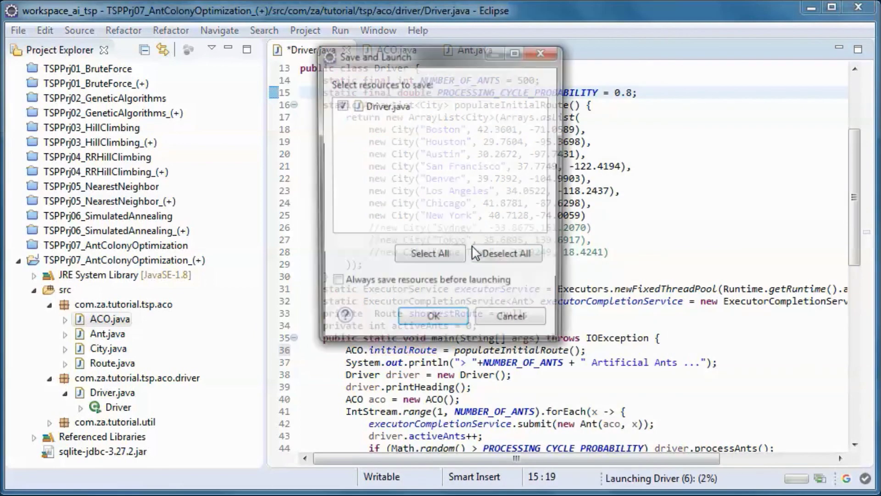
pyautogui.click(433, 321)
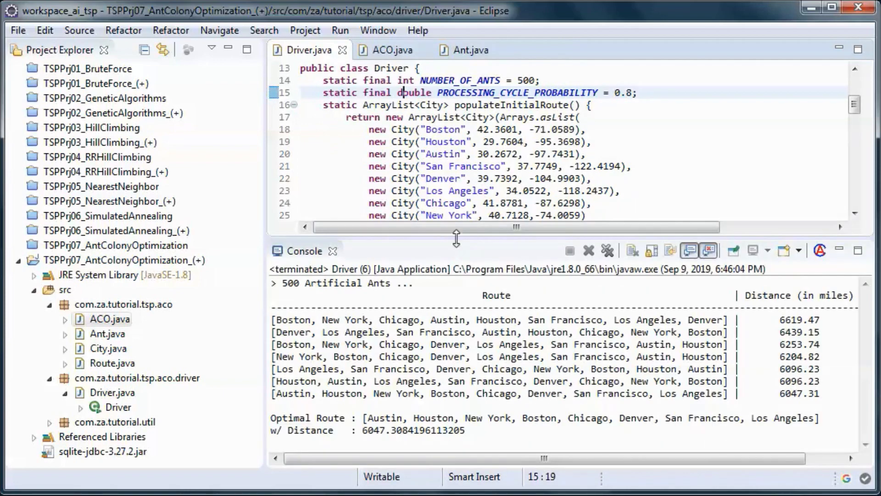
# Maximize the console, highlight the 6047.31-mile optimal route, then close the output.
pyautogui.moveTo(456, 239); pyautogui.dragTo(456, 177)
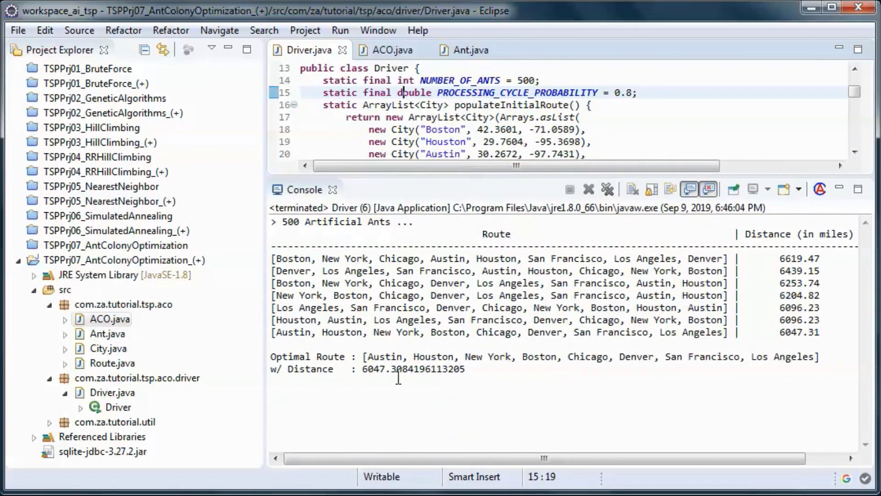
pyautogui.doubleClick(304, 190)
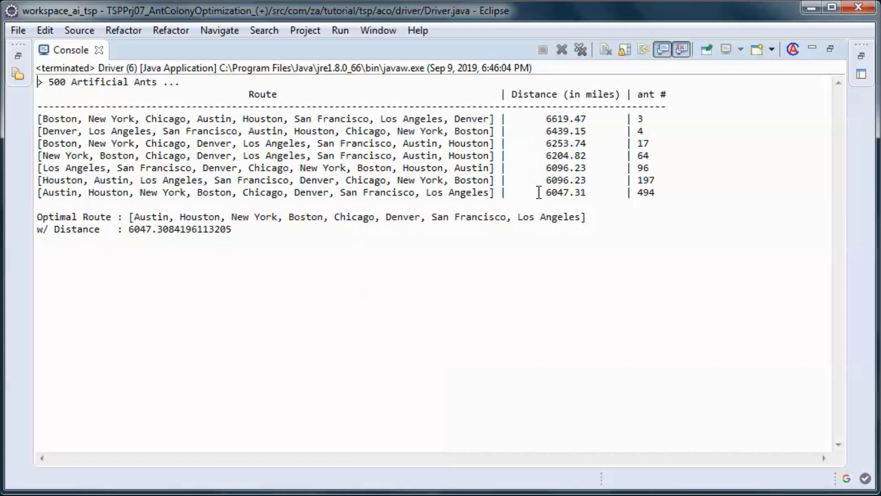
pyautogui.moveTo(543, 192); pyautogui.dragTo(597, 192)
pyautogui.moveTo(128, 229); pyautogui.dragTo(234, 229)
pyautogui.click(99, 50)
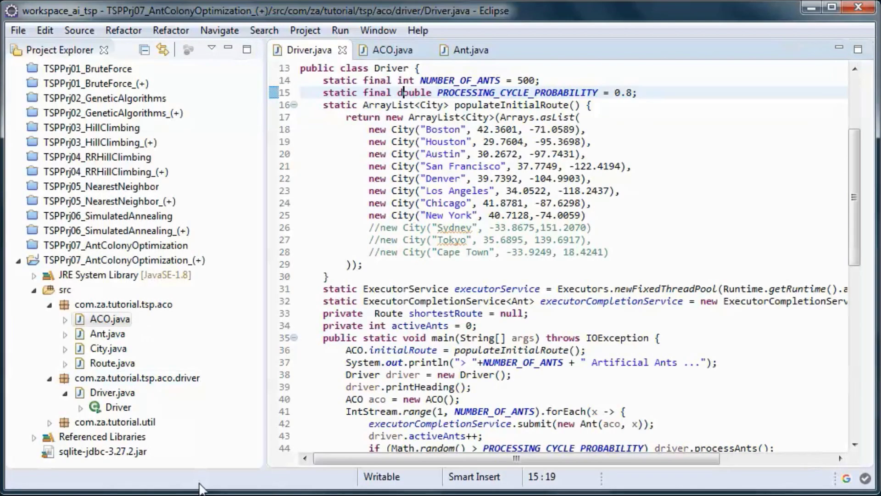
pyautogui.click(112, 392)
# Copy Driver.java into the driver package as DBDriver.java.
pyautogui.rightClick(121, 396)
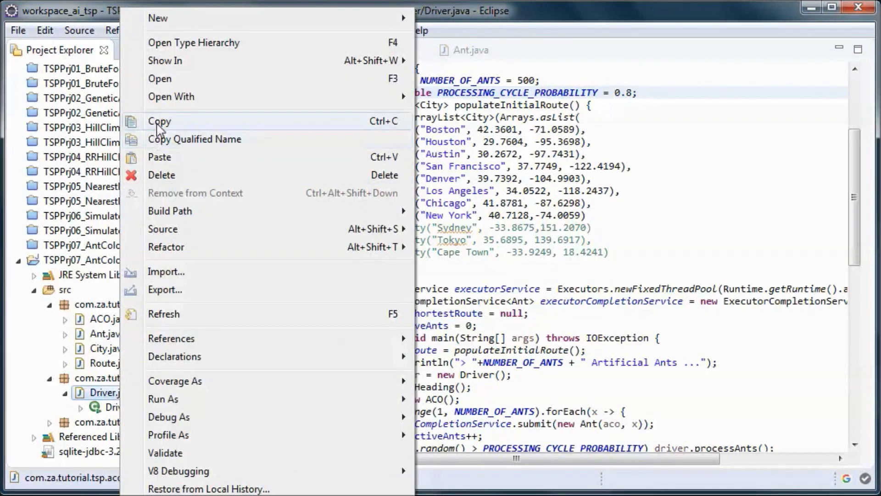
pyautogui.click(147, 118)
pyautogui.click(181, 378)
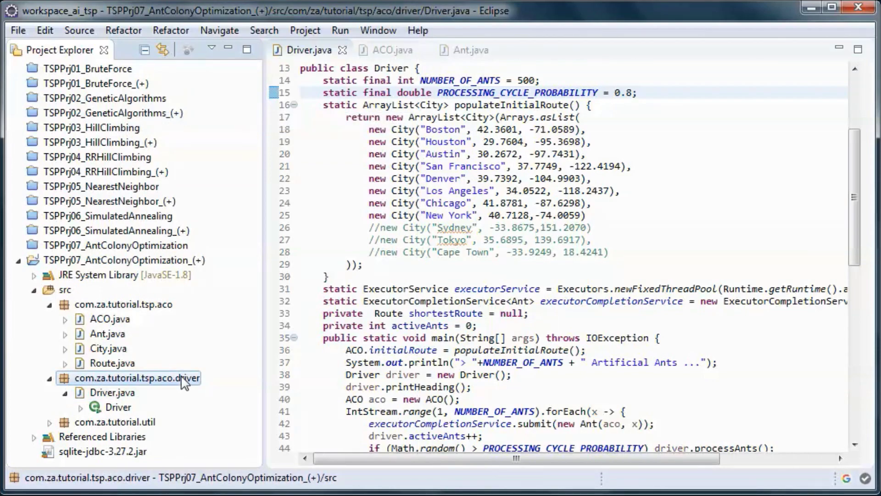
pyautogui.rightClick(184, 380)
pyautogui.click(234, 180)
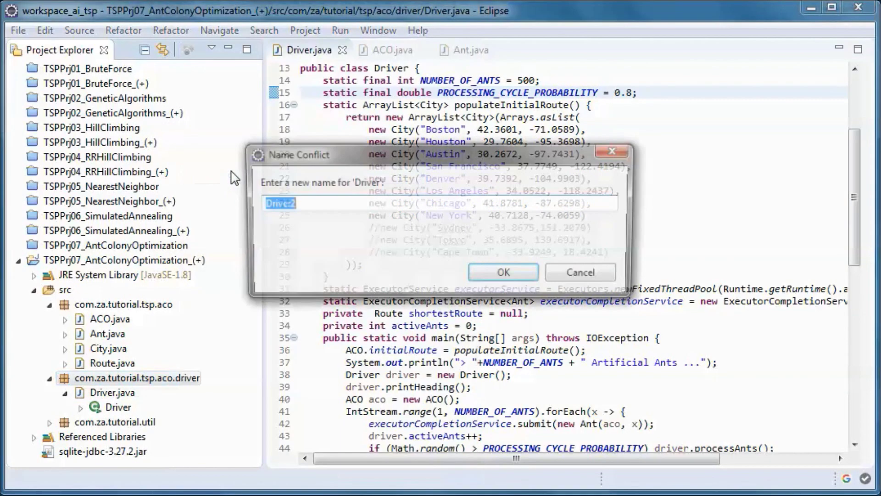
pyautogui.click(297, 203)
pyautogui.press('BackSpace')
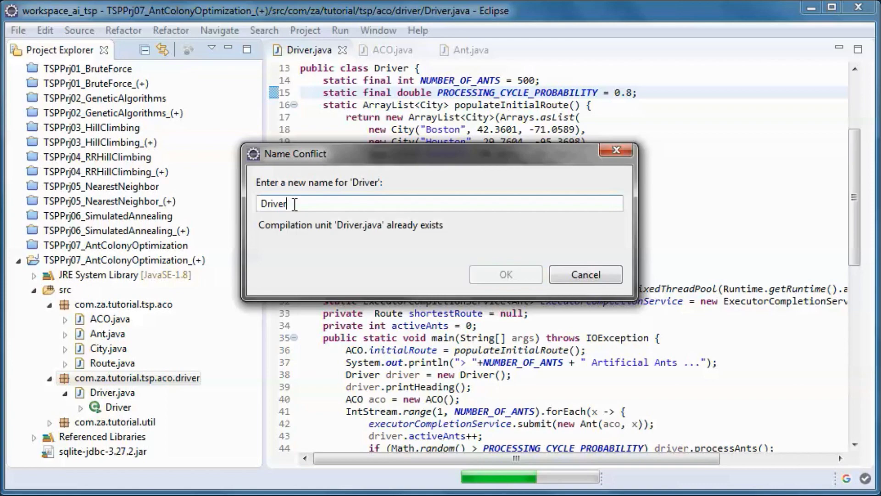
pyautogui.press('Home')
pyautogui.write('DB')
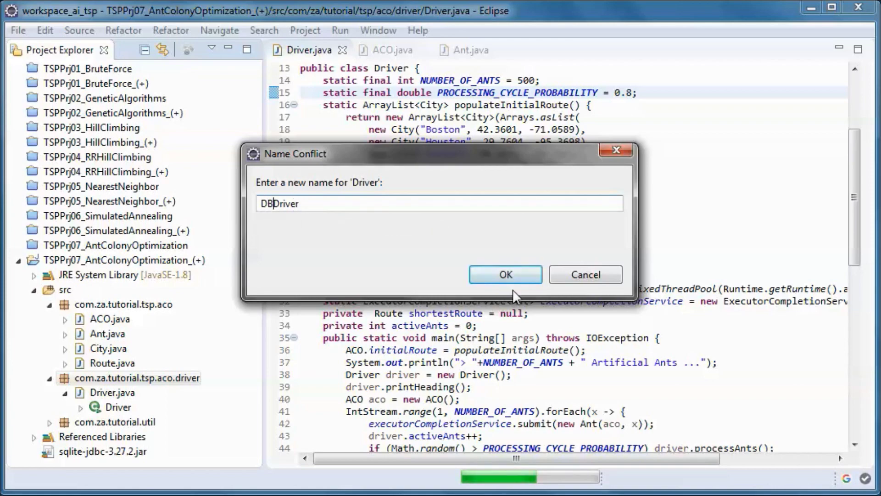
pyautogui.click(507, 275)
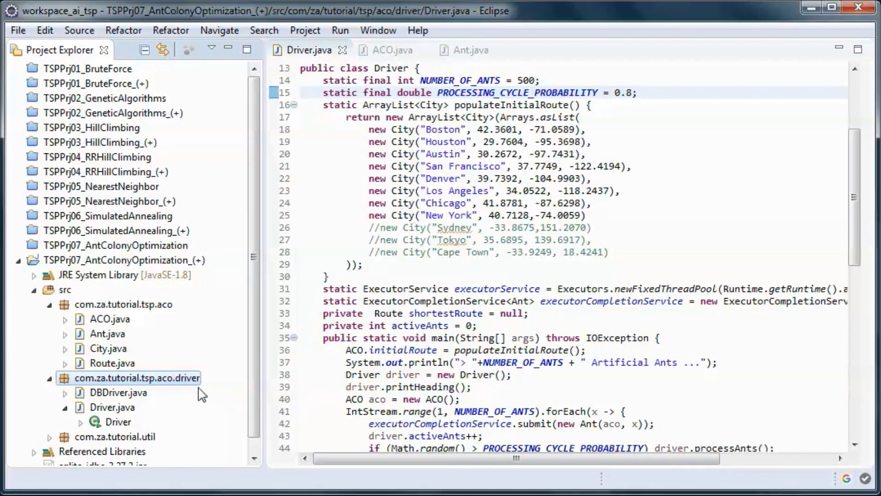
# Paste a second copy named FileDriver.java, then open DBDriver.java.
pyautogui.hotkey('ctrl', 'v')
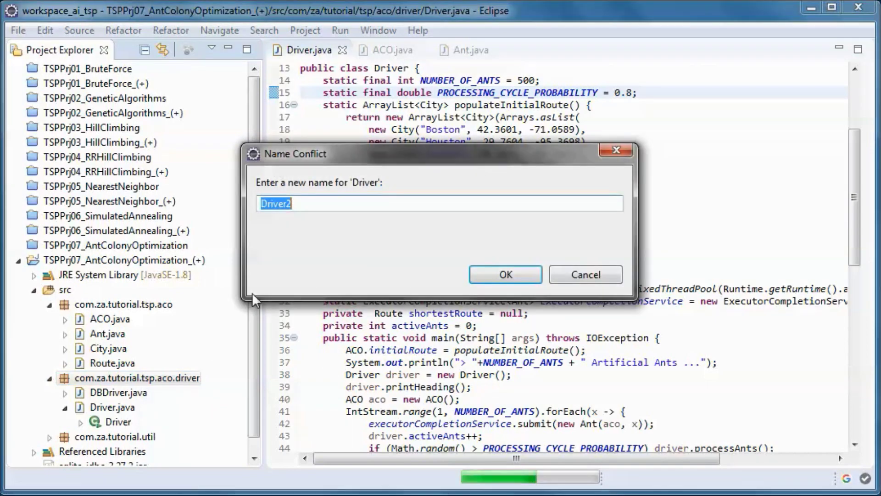
pyautogui.click(300, 203)
pyautogui.press('BackSpace')
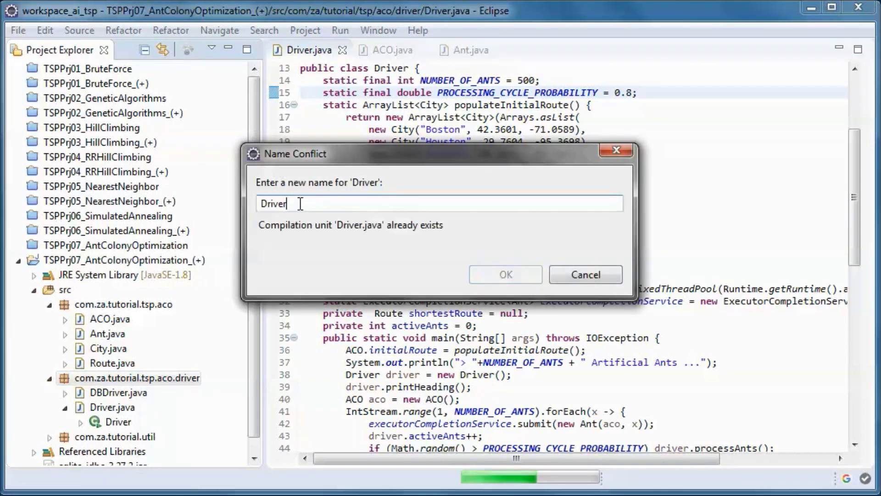
pyautogui.press('Home')
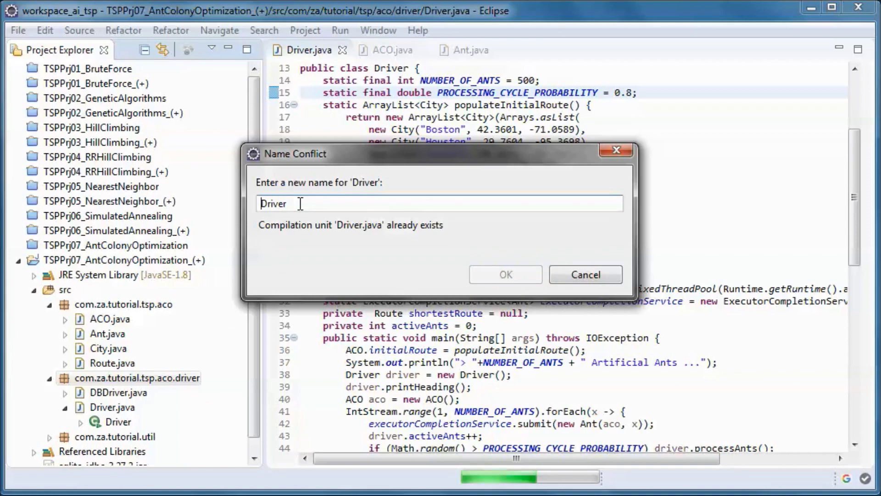
pyautogui.write('File')
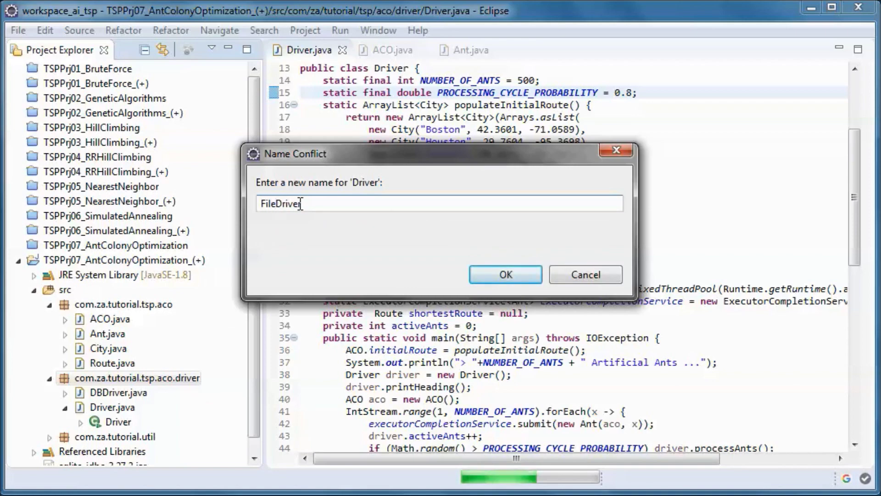
pyautogui.click(505, 274)
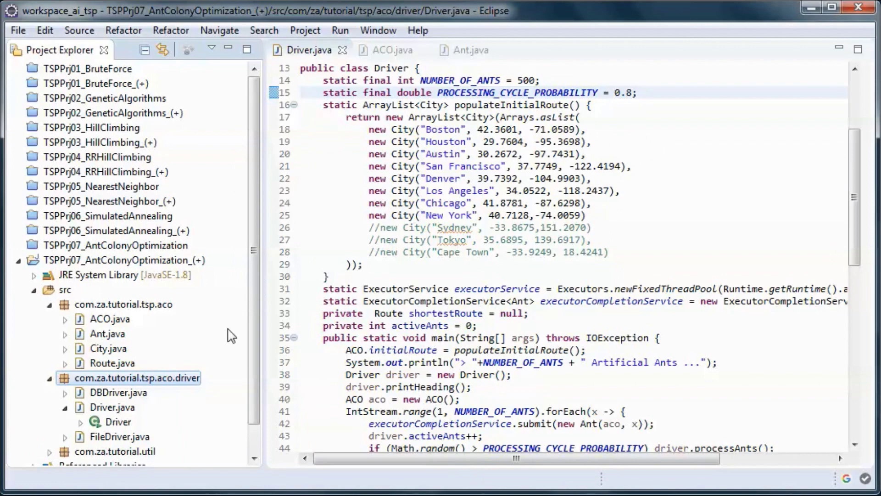
pyautogui.click(65, 408)
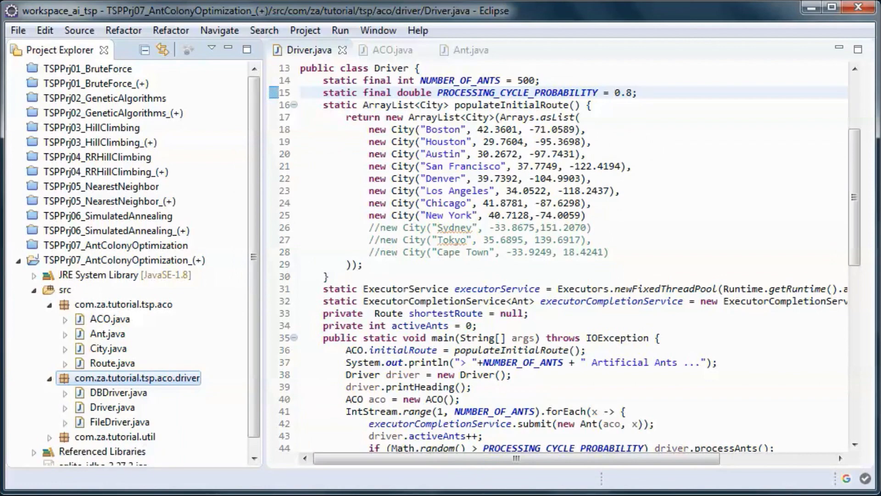
pyautogui.doubleClick(118, 392)
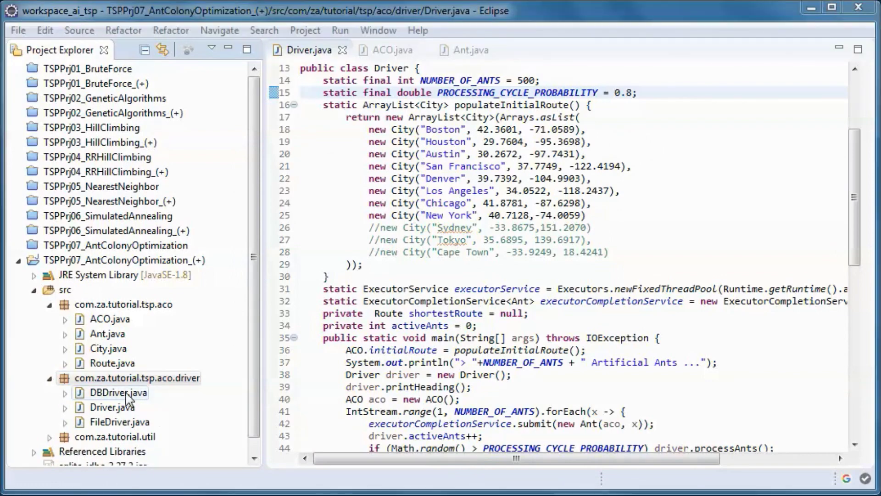
# Close the other editor tabs and add static String url = "jdbc:sqlite:data.db"; to DBDriver.
pyautogui.click(343, 49)
pyautogui.click(337, 50)
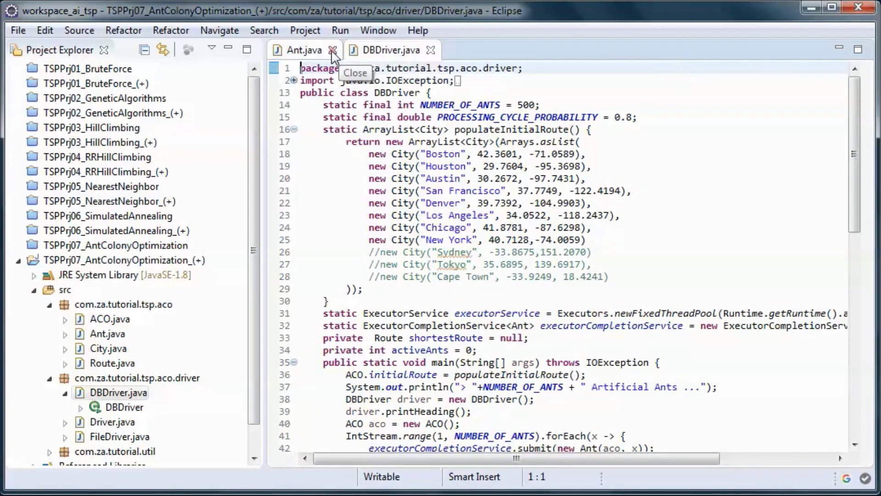
pyautogui.click(342, 50)
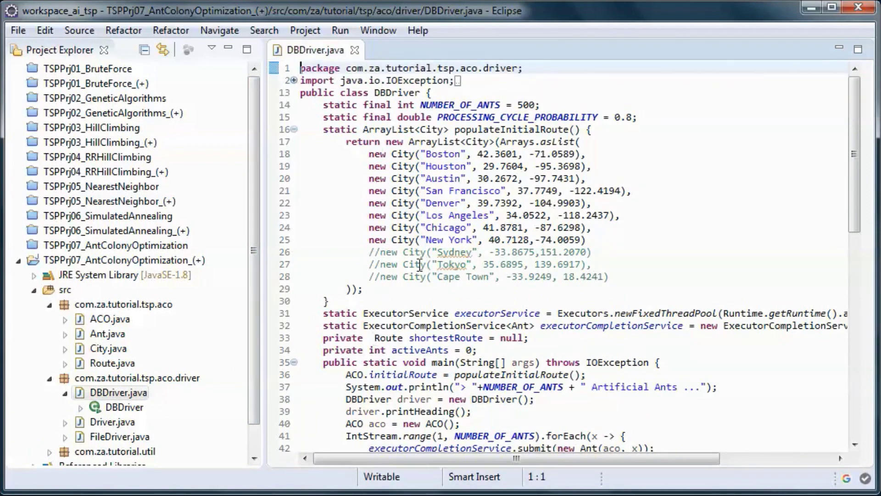
pyautogui.click(480, 227)
pyautogui.click(445, 94)
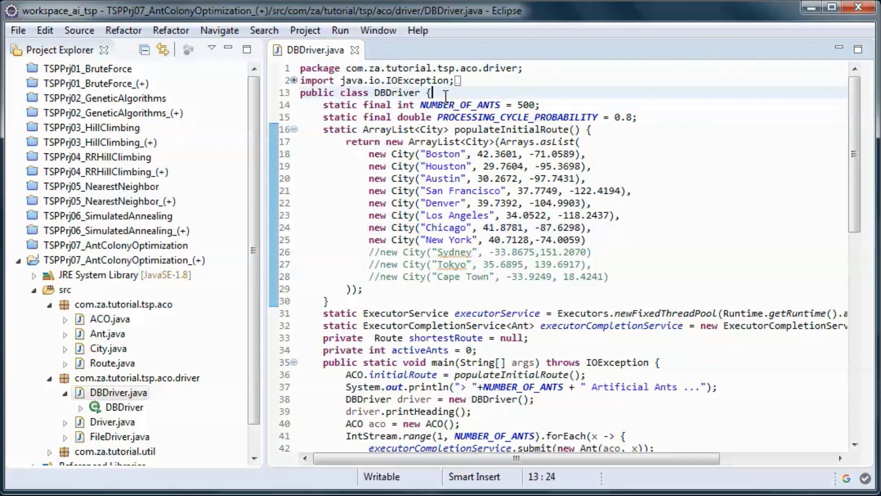
pyautogui.press('Return')
pyautogui.write('static String url = "jdbc:sqlite:data.db";')
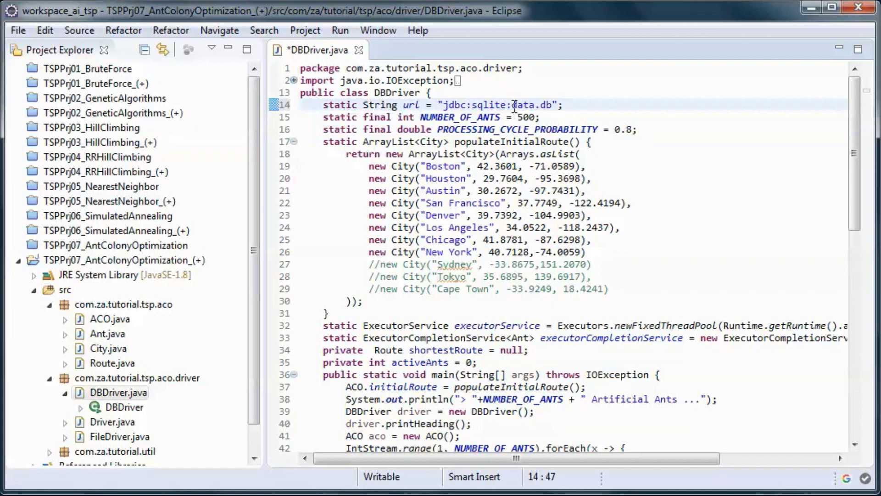
# Highlight the data.db database name and save DBDriver.
pyautogui.moveTo(511, 105); pyautogui.dragTo(553, 104)
pyautogui.click(535, 178)
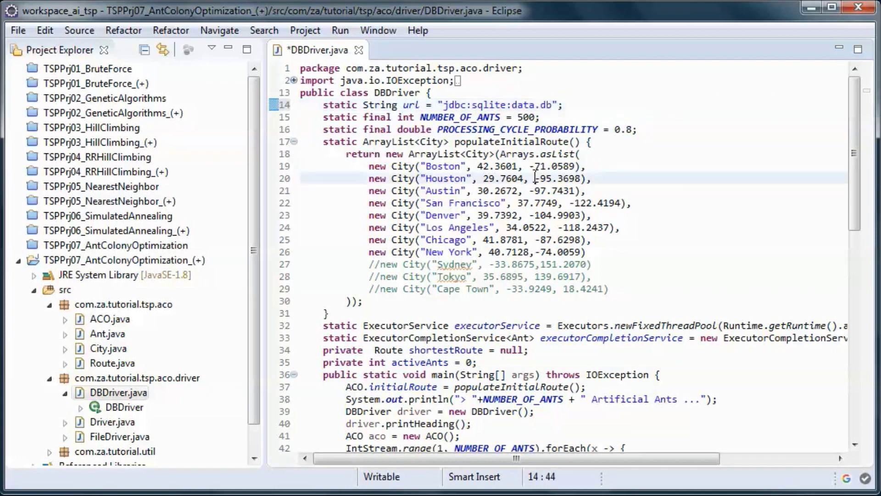
pyautogui.hotkey('ctrl', 's')
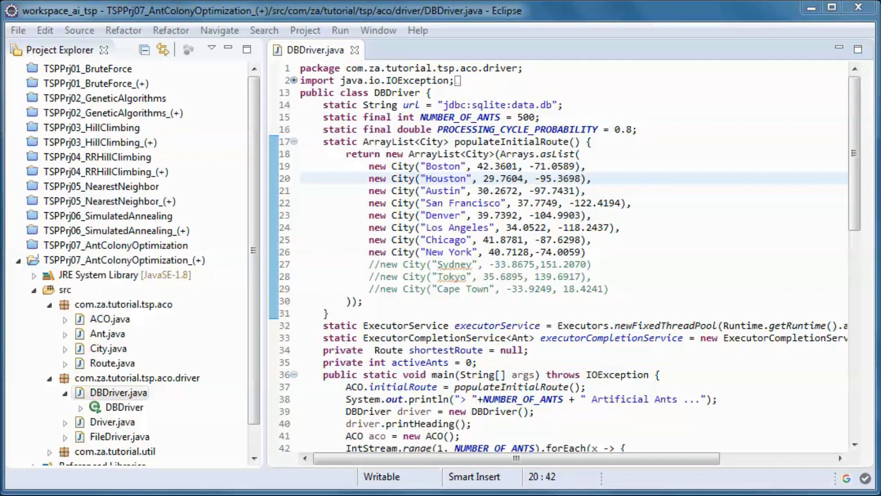
pyautogui.click(127, 378)
# Create class CreateDB01 in the driver package with a 'public static void main' stub.
pyautogui.rightClick(127, 383)
pyautogui.moveTo(275, 54)
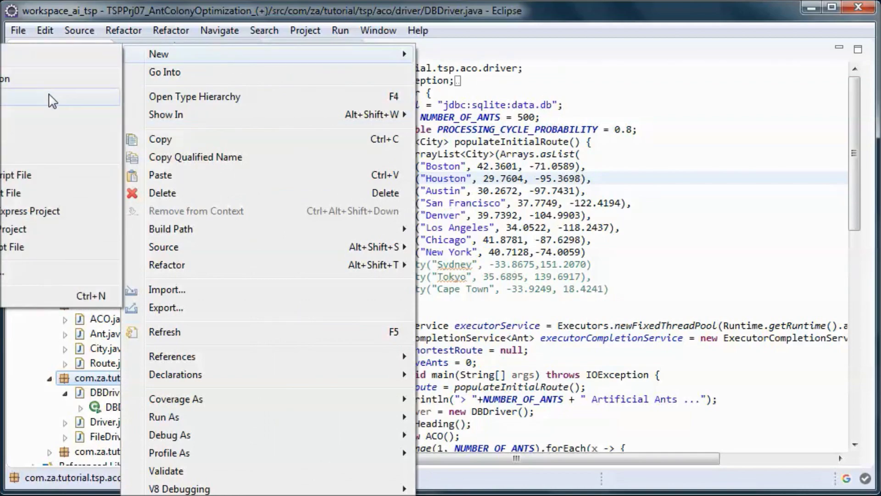
pyautogui.click(55, 101)
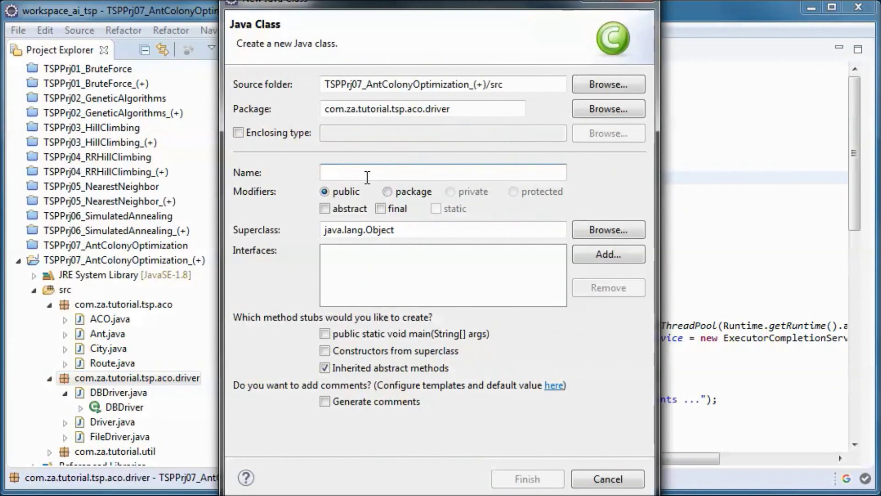
pyautogui.write('CreateDB01')
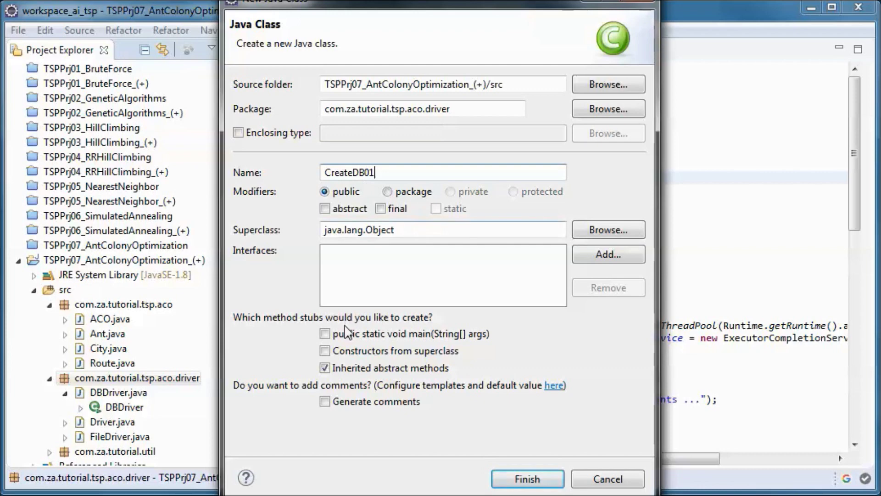
pyautogui.click(325, 334)
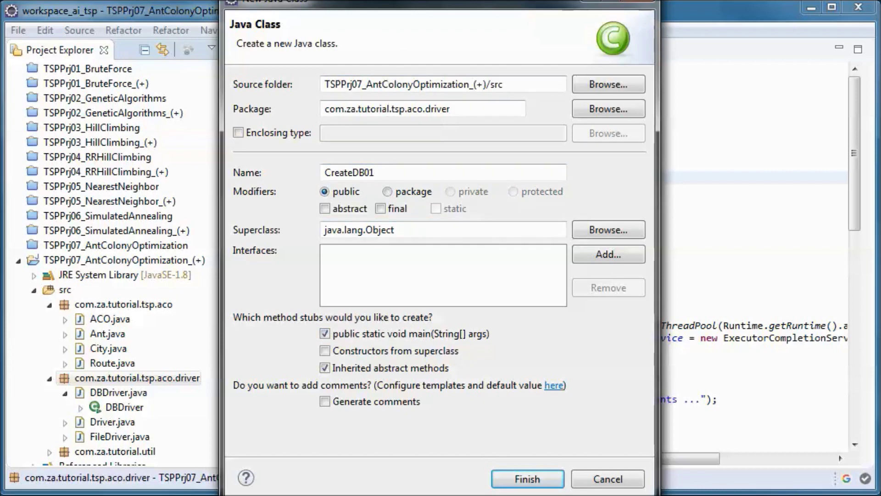
pyautogui.moveTo(411, 0)
pyautogui.mouseDown()
pyautogui.moveTo(411, 38)
pyautogui.moveTo(420, 22)
pyautogui.mouseUp()
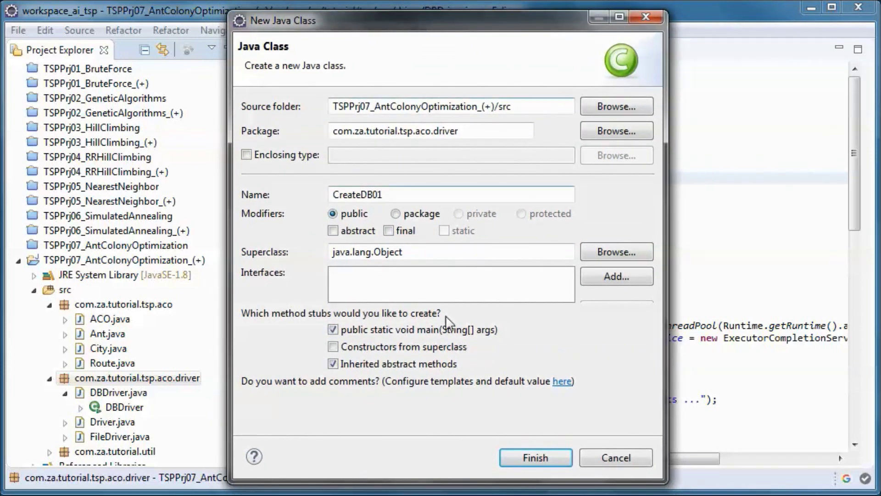
pyautogui.click(536, 458)
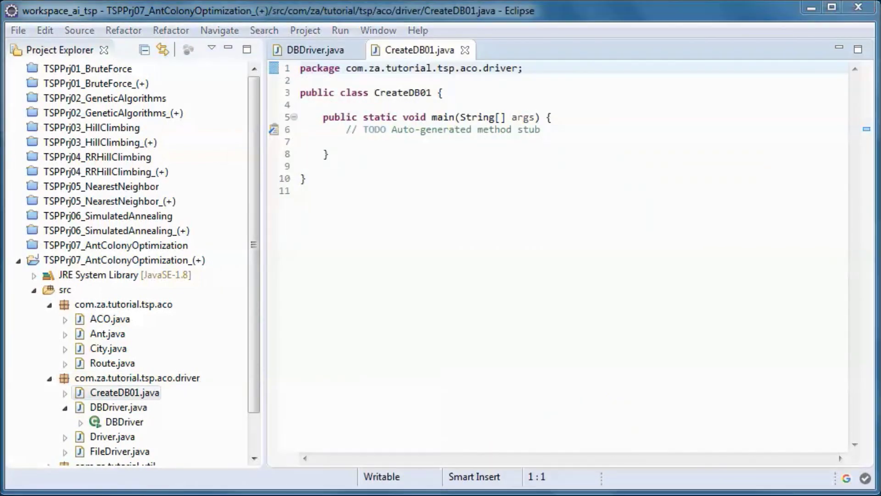
# Paste the trainingDataTable method below main and import Connection and SQLException.
pyautogui.click(328, 165)
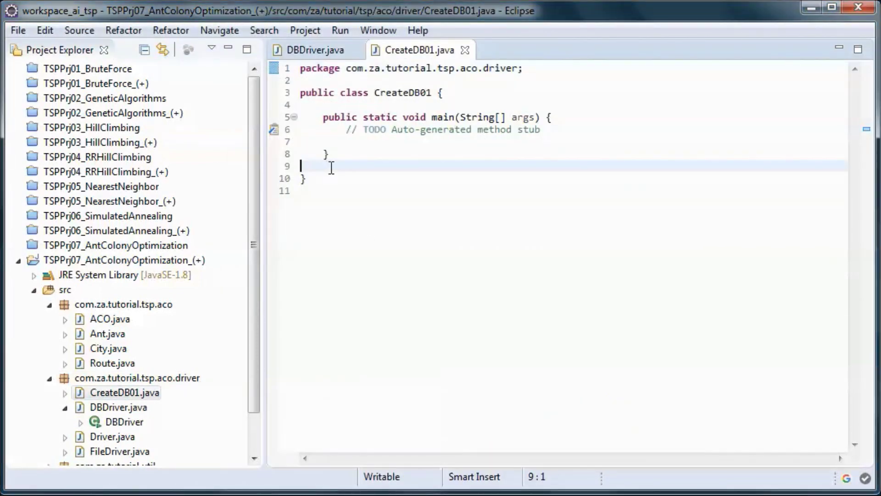
pyautogui.press('Tab')
pyautogui.hotkey('ctrl', 'v')
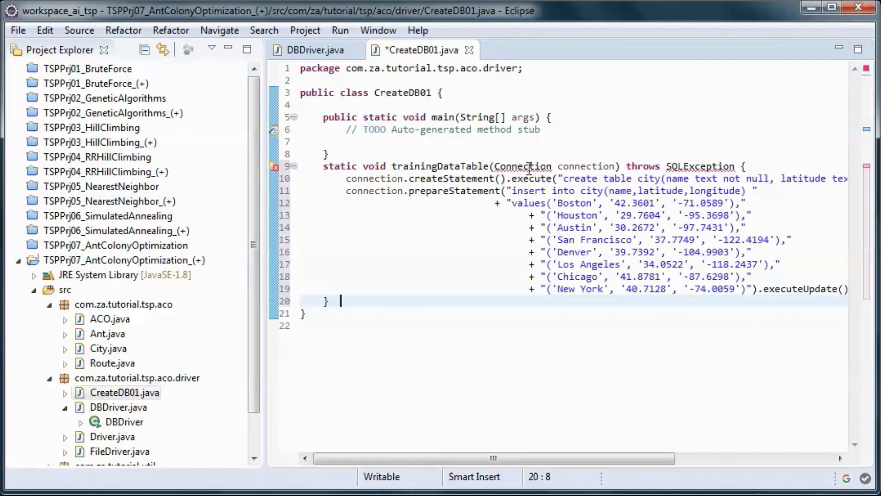
pyautogui.moveTo(522, 167)
pyautogui.click(583, 220)
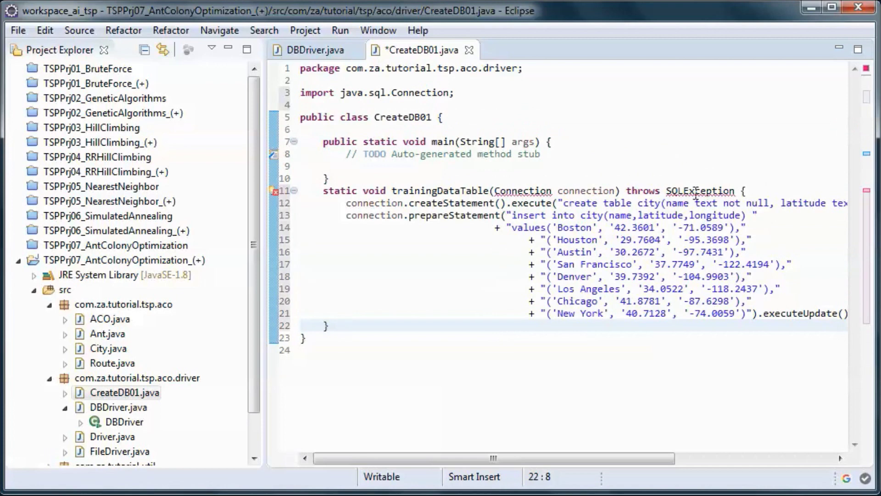
pyautogui.moveTo(699, 190)
pyautogui.click(716, 239)
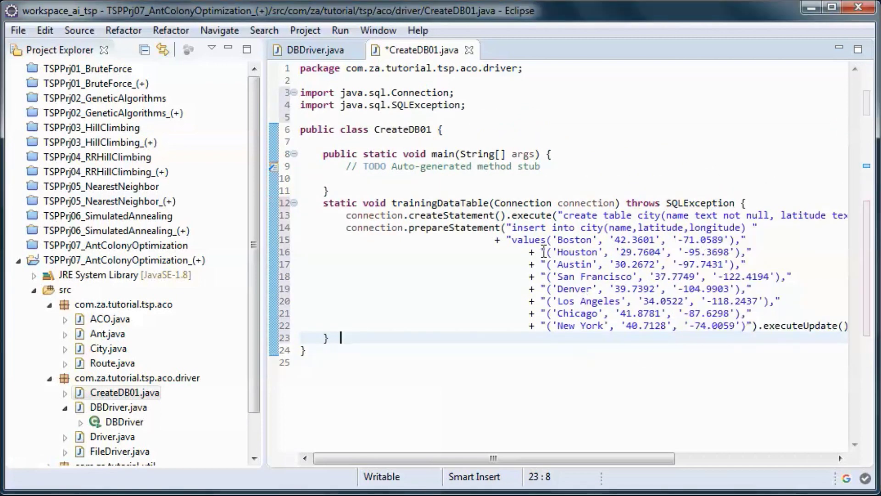
# Compare the eight inserted city rows with Driver.java's city list, then close Driver.java.
pyautogui.moveTo(549, 240); pyautogui.dragTo(747, 326)
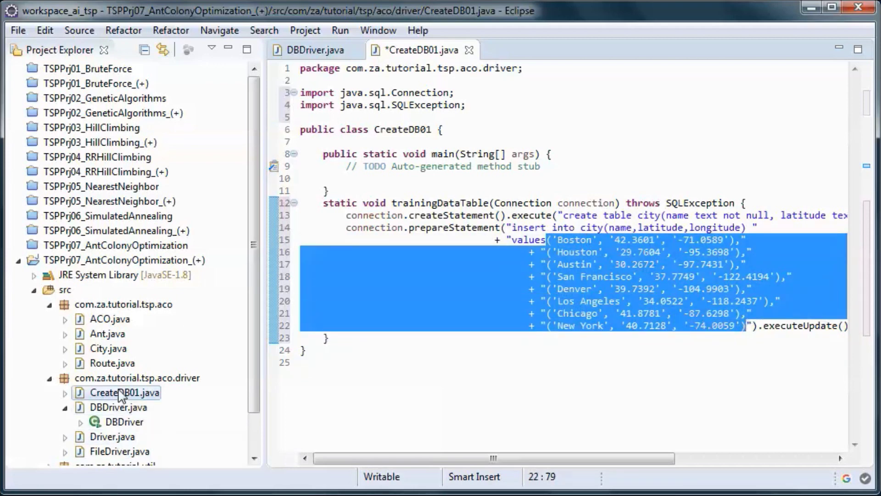
pyautogui.doubleClick(103, 436)
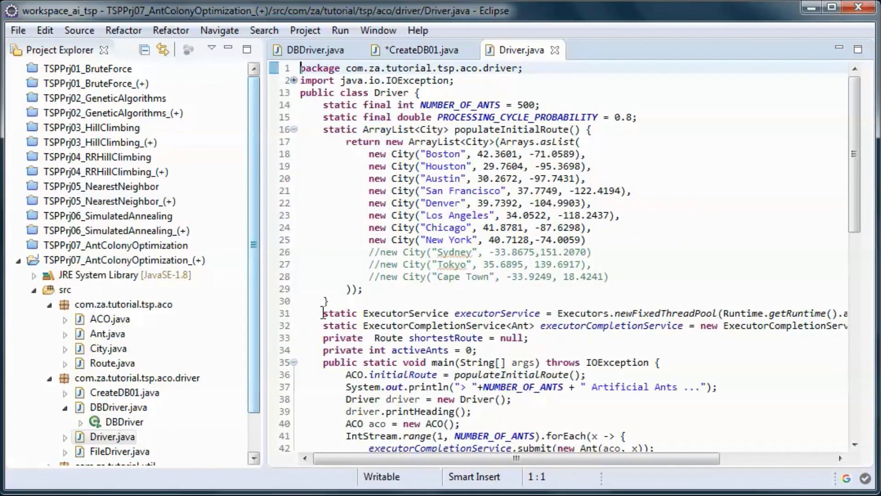
pyautogui.moveTo(369, 154); pyautogui.dragTo(587, 240)
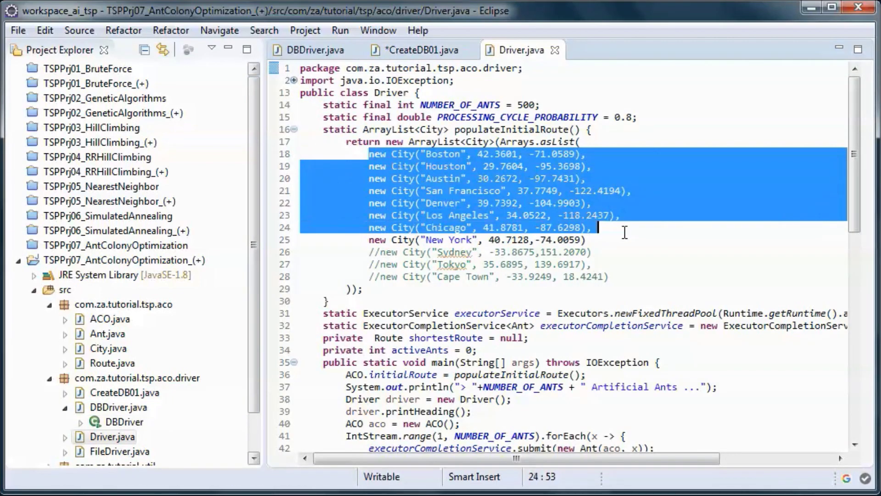
pyautogui.click(554, 50)
pyautogui.click(412, 187)
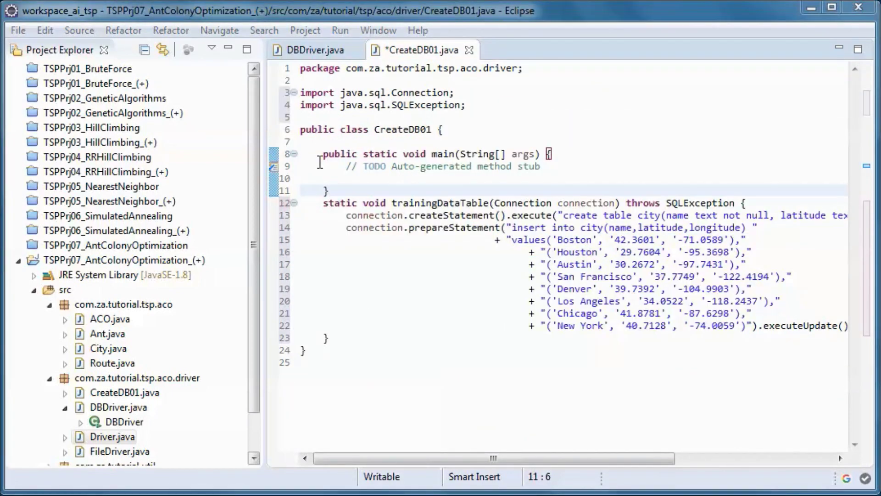
# Replace CreateDB01's main with code connecting to DBDriver.url and calling trainingDataTable, importing DriverManager.
pyautogui.moveTo(322, 154); pyautogui.dragTo(355, 186)
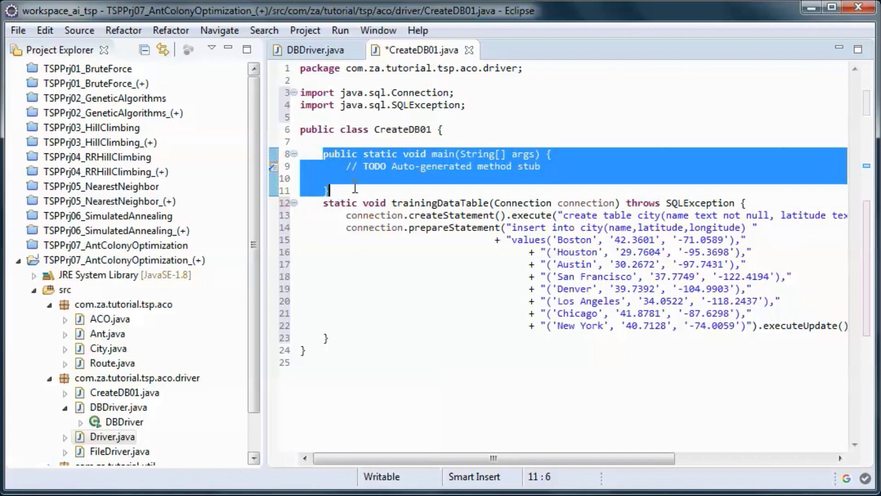
pyautogui.hotkey('ctrl', 'v')
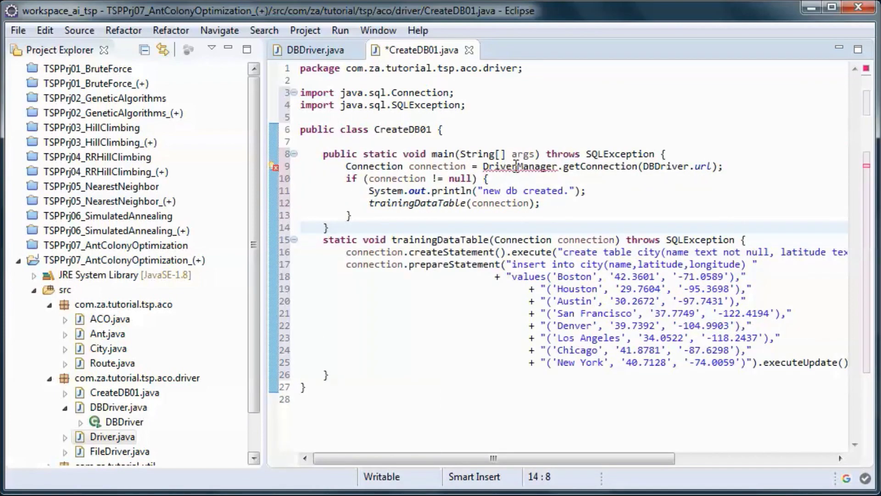
pyautogui.moveTo(518, 166)
pyautogui.click(539, 221)
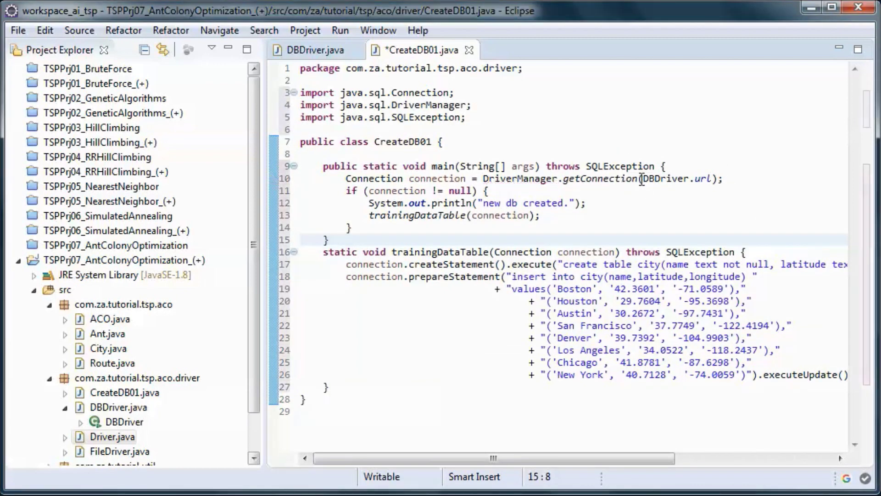
pyautogui.moveTo(644, 178); pyautogui.dragTo(698, 179)
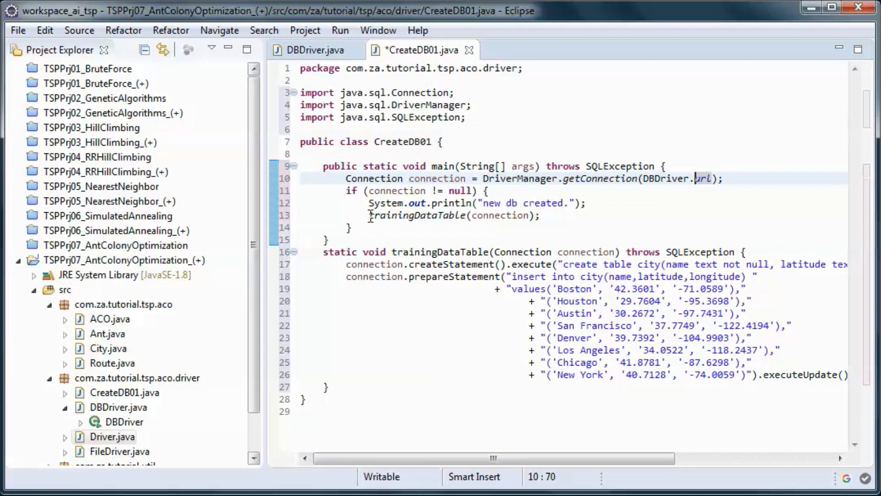
pyautogui.moveTo(370, 216); pyautogui.dragTo(540, 215)
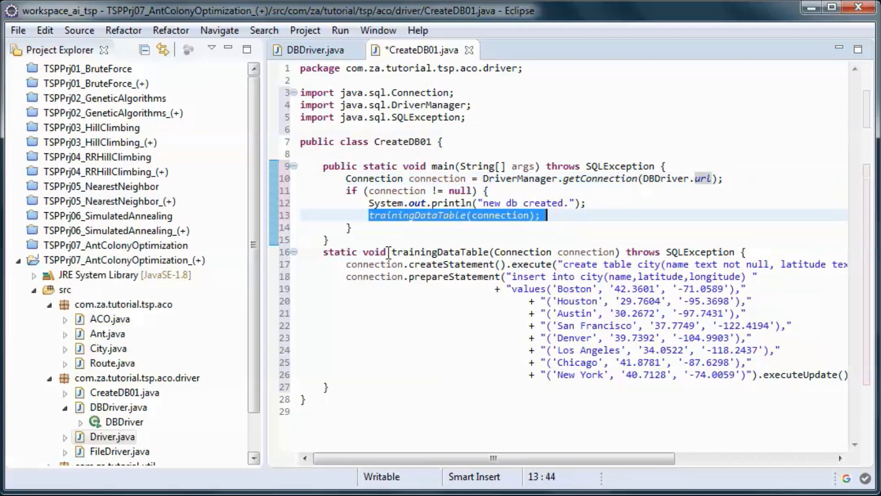
pyautogui.moveTo(390, 252); pyautogui.dragTo(490, 252)
# Strip CreateDB01's blank lines with Ctrl+Shift+F, save the file and close it.
pyautogui.click(342, 153)
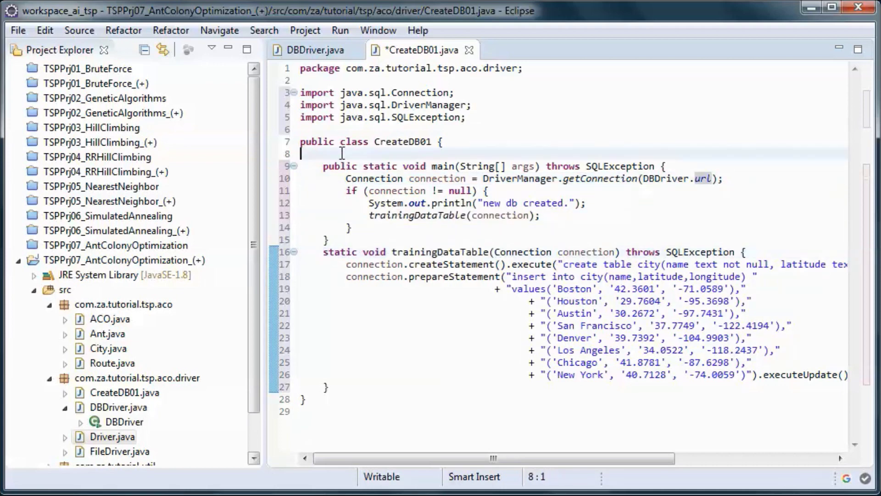
pyautogui.hotkey('ctrl', 'shift', 'f')
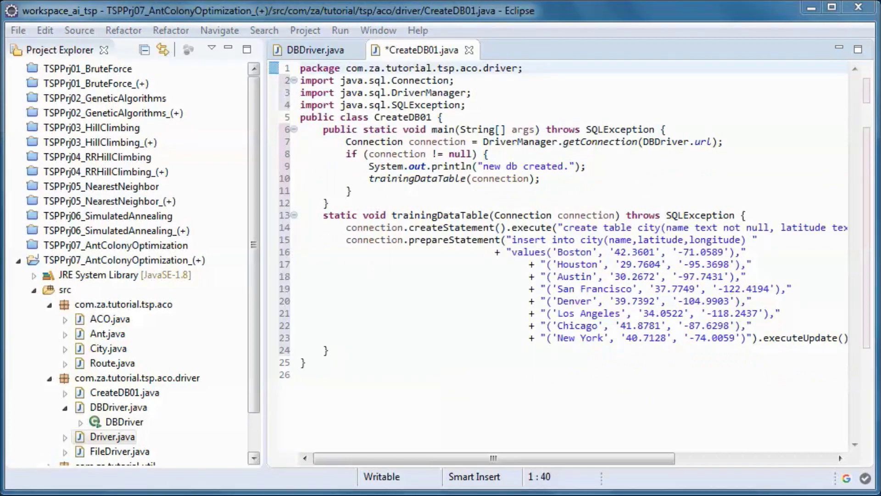
pyautogui.hotkey('ctrl', 's')
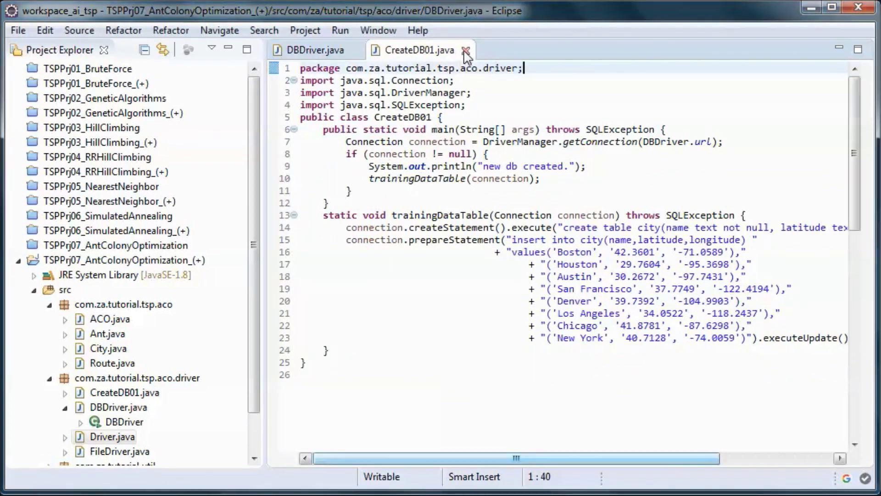
pyautogui.click(465, 52)
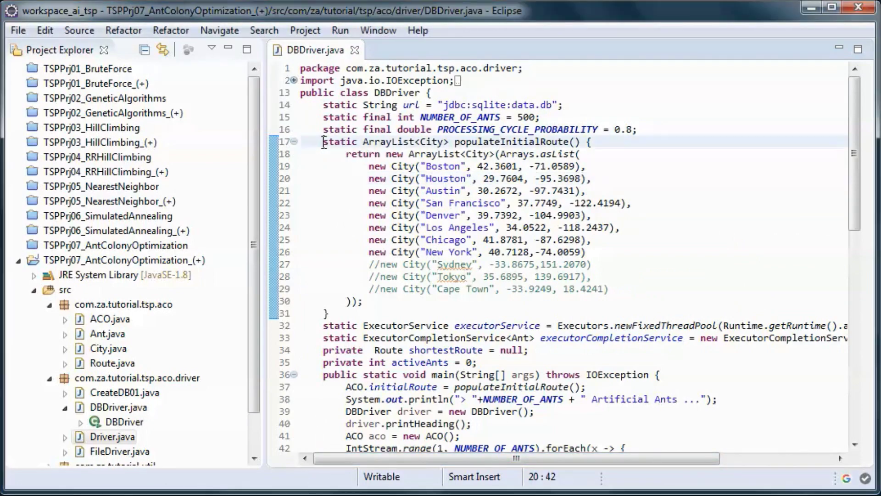
# Swap DBDriver's populateInitialRoute for selectCityData, importing SQLException, ResultSet and DriverManager.
pyautogui.moveTo(324, 141); pyautogui.dragTo(415, 314)
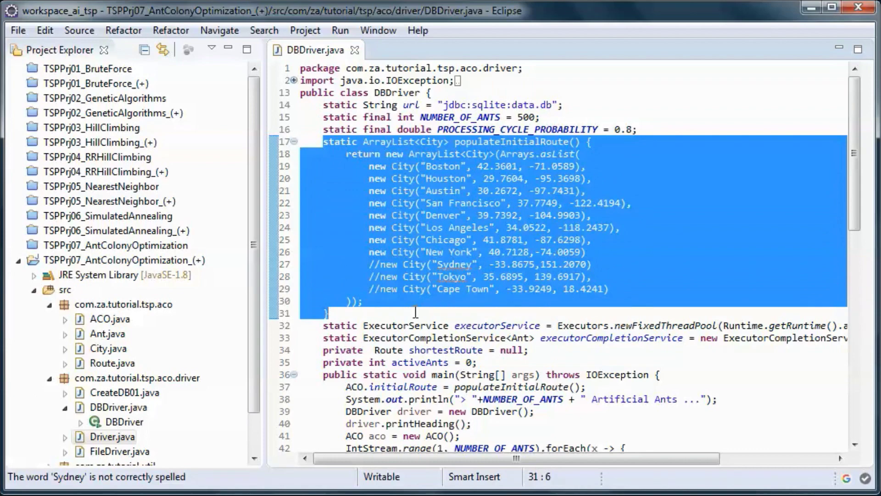
pyautogui.hotkey('ctrl', 'v')
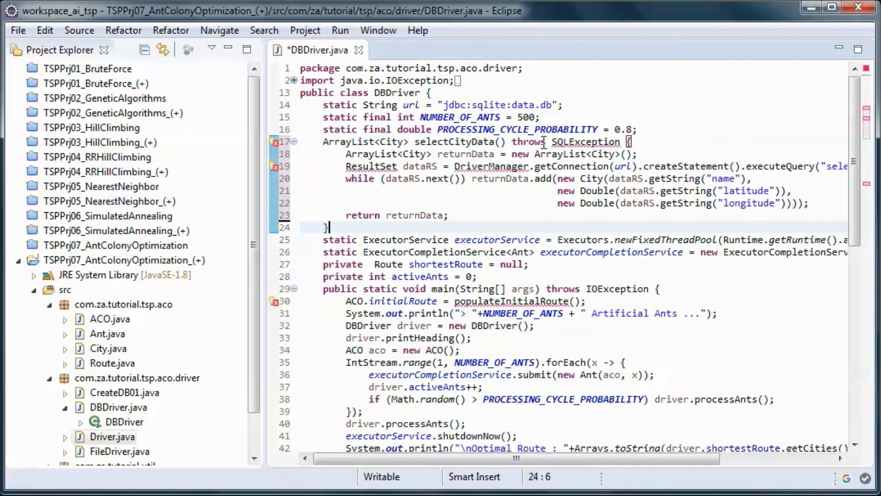
pyautogui.moveTo(586, 142)
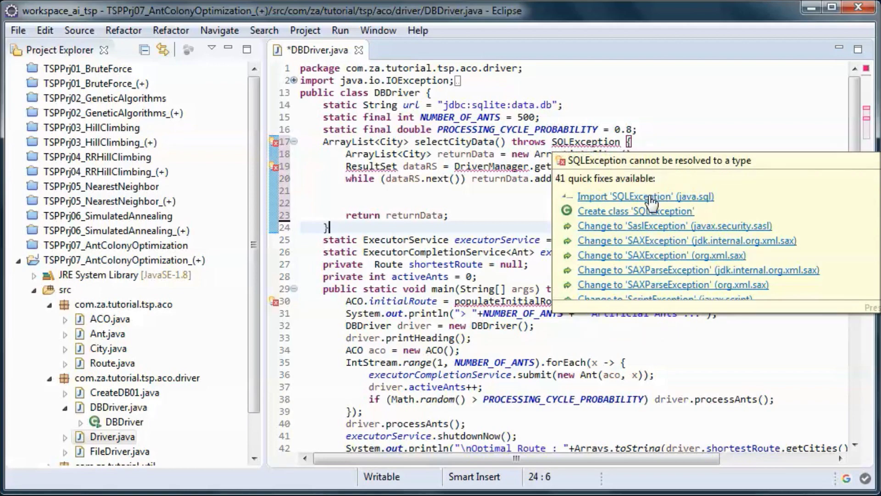
pyautogui.click(651, 196)
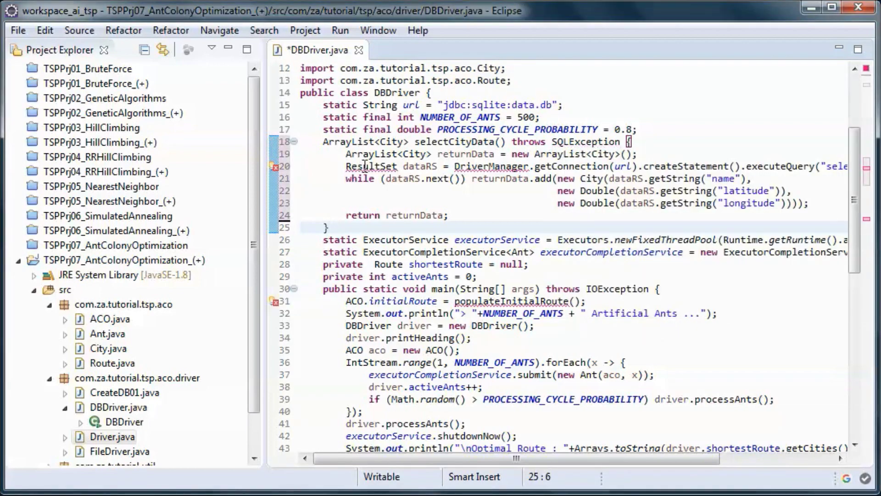
pyautogui.click(396, 223)
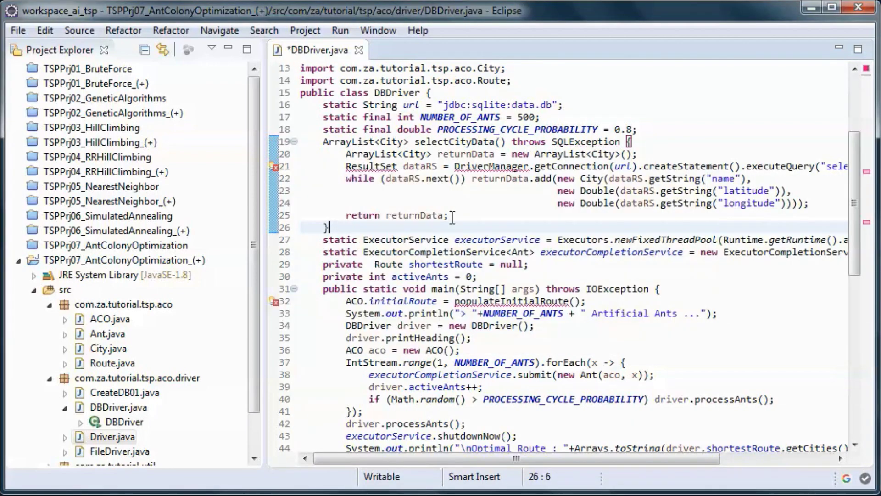
pyautogui.moveTo(490, 167)
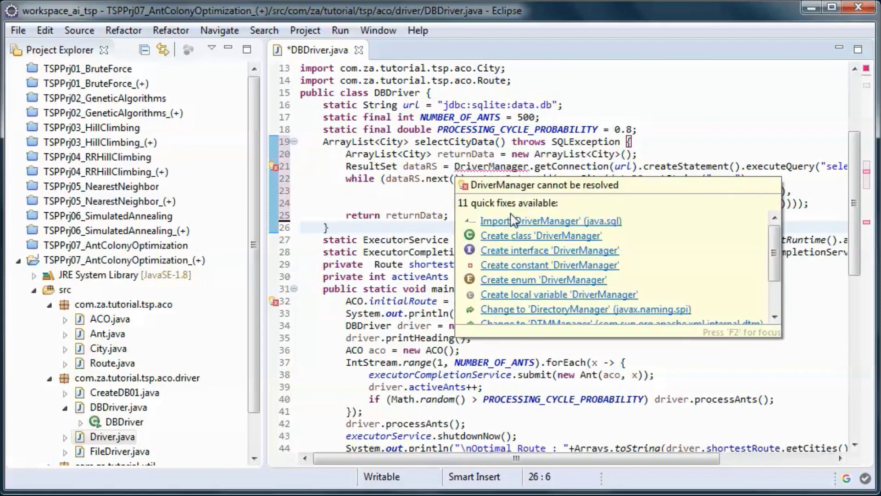
pyautogui.click(512, 221)
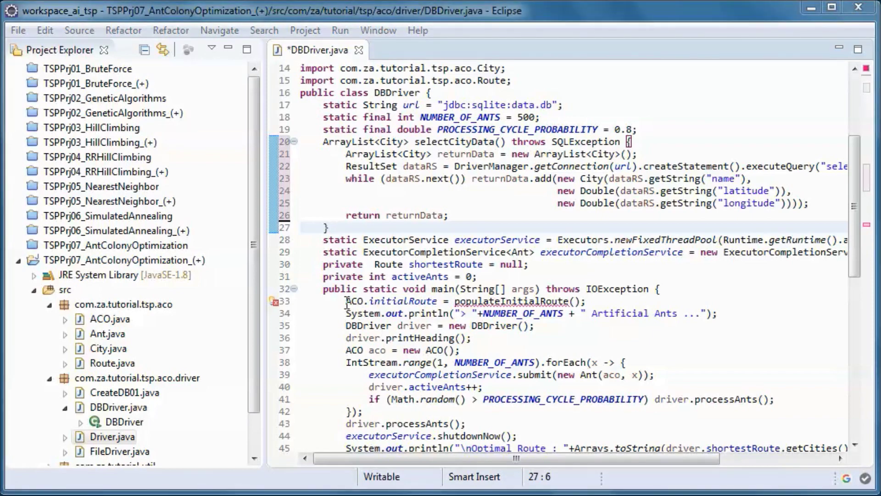
# Set ACO.initialRoute from driver.selectCityData() and move the DBDriver instantiation to main's top.
pyautogui.moveTo(346, 300); pyautogui.dragTo(590, 303)
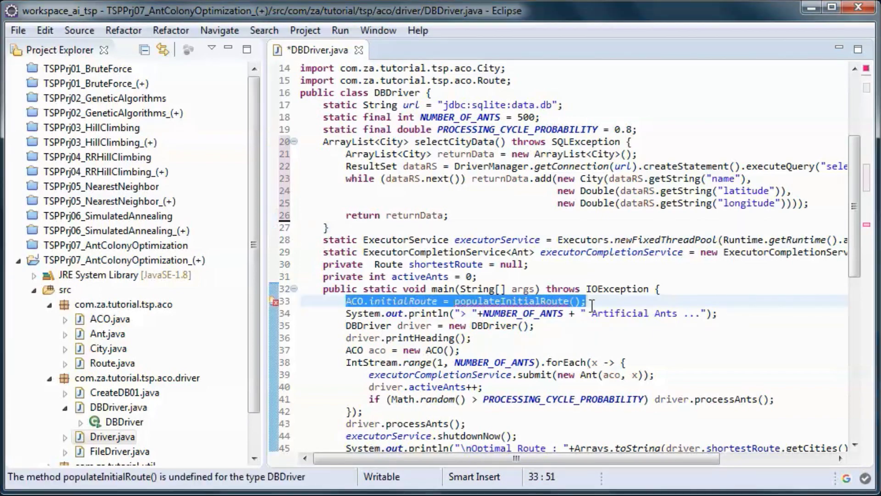
pyautogui.write('ACO.initialRoute = driver.selectCityData();')
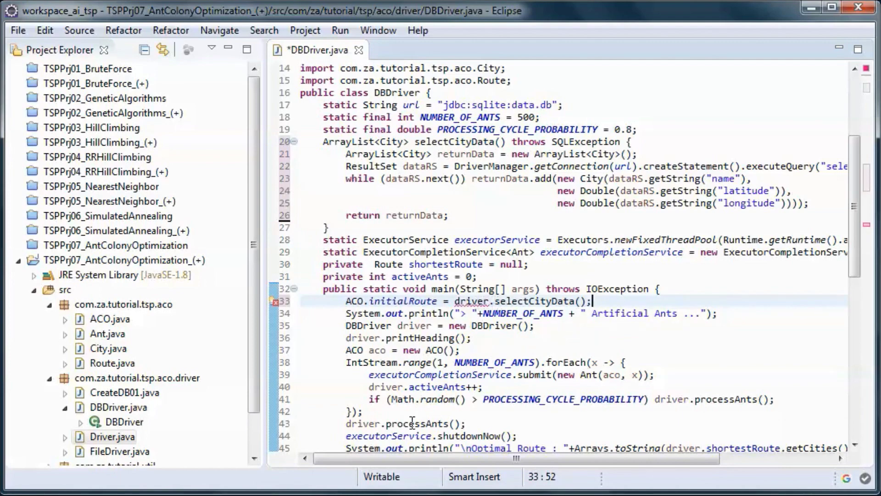
pyautogui.click(675, 289)
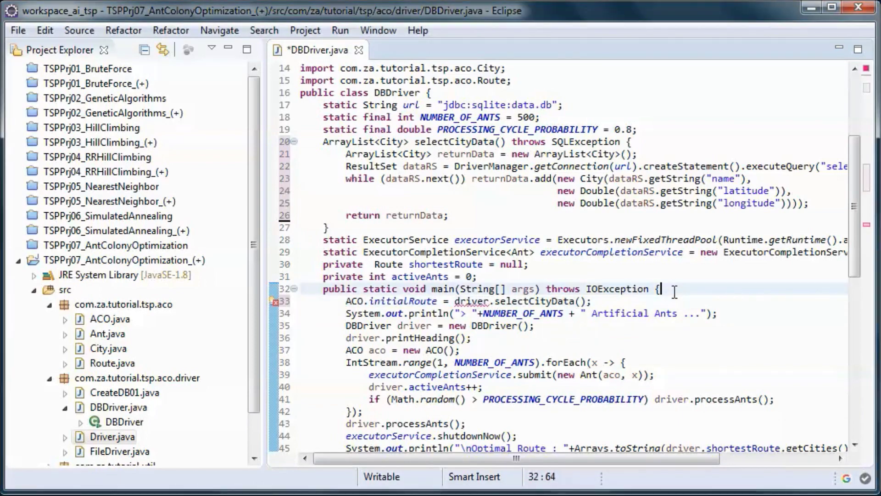
pyautogui.press('Return')
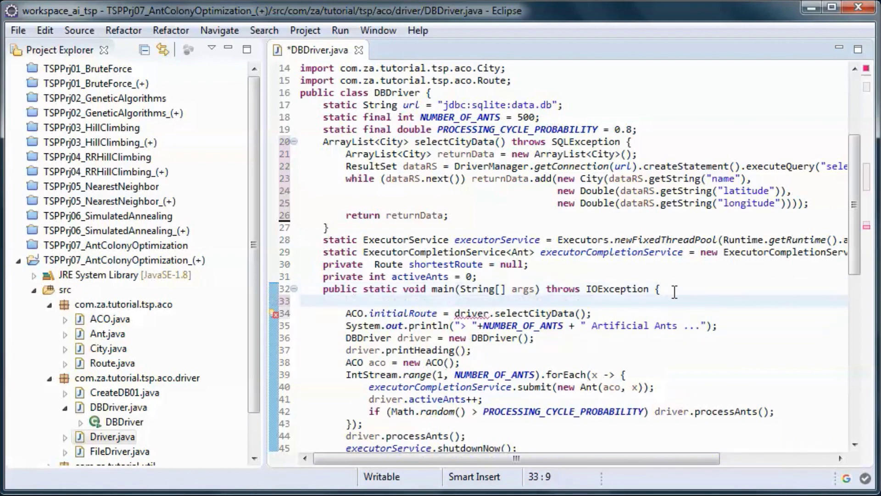
pyautogui.write('DBDriver driver = new DBDriver();')
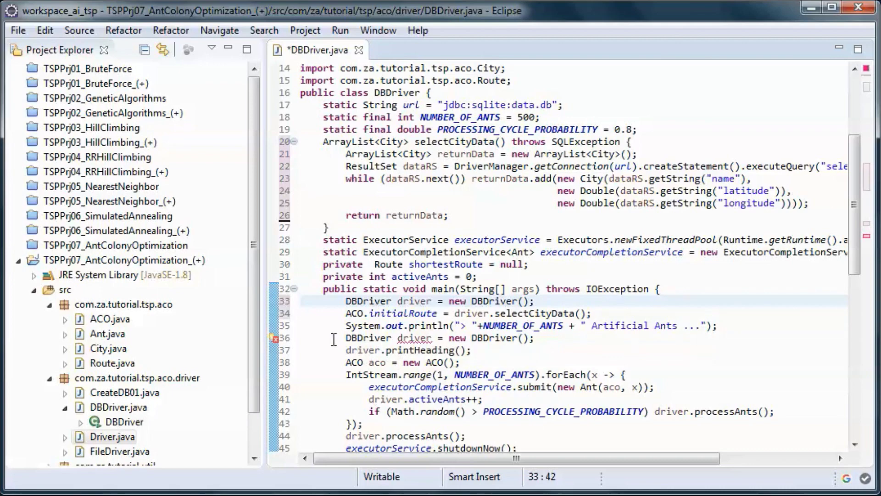
pyautogui.moveTo(345, 338); pyautogui.dragTo(576, 337)
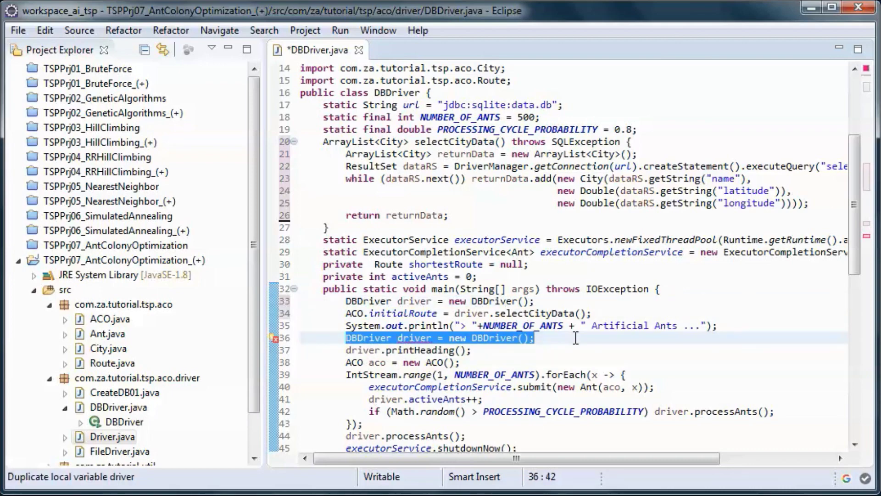
pyautogui.press('Delete')
pyautogui.press('BackSpace')
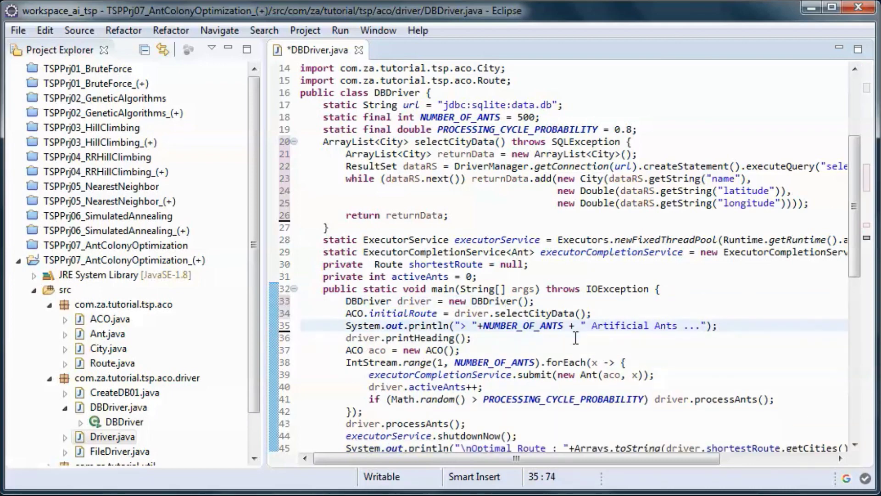
# Add throws SQLException to main and save DBDriver.java.
pyautogui.click(489, 314)
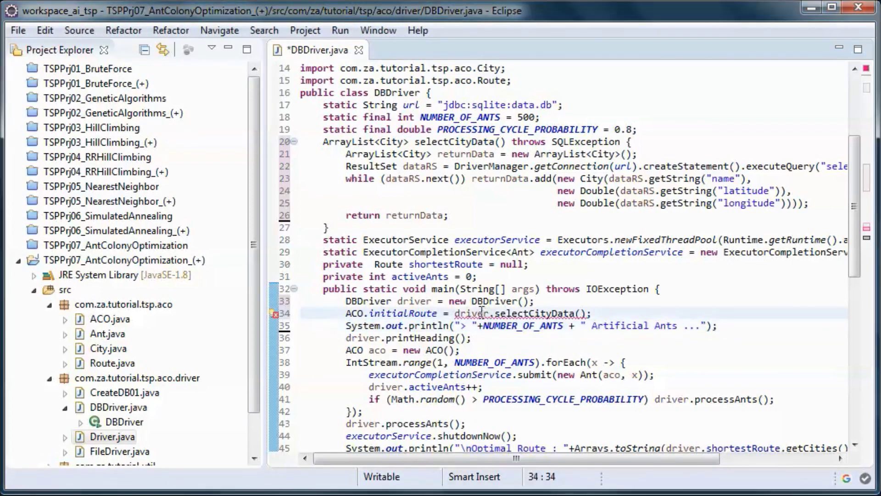
pyautogui.moveTo(482, 313)
pyautogui.click(507, 366)
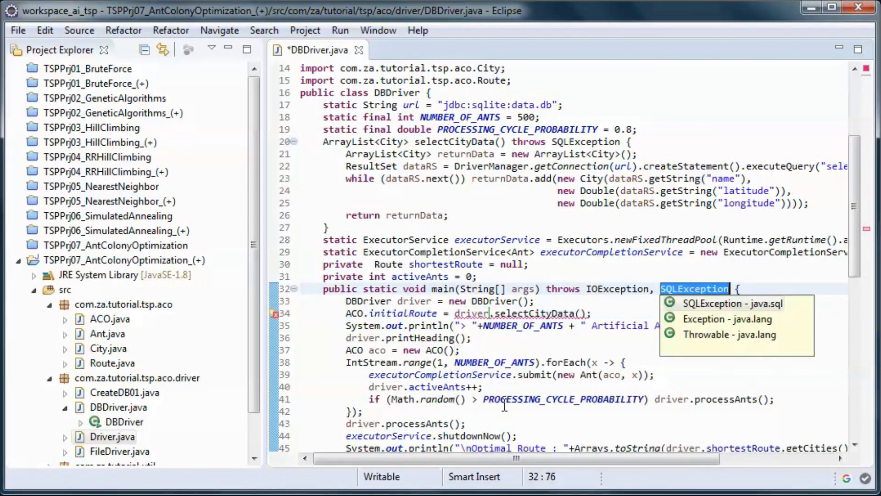
pyautogui.click(507, 390)
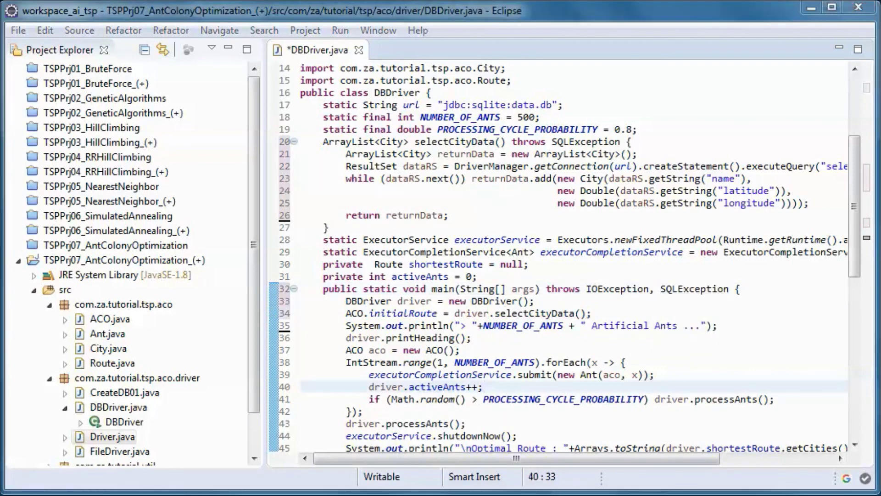
pyautogui.click(434, 359)
pyautogui.scroll(5, 434, 359)
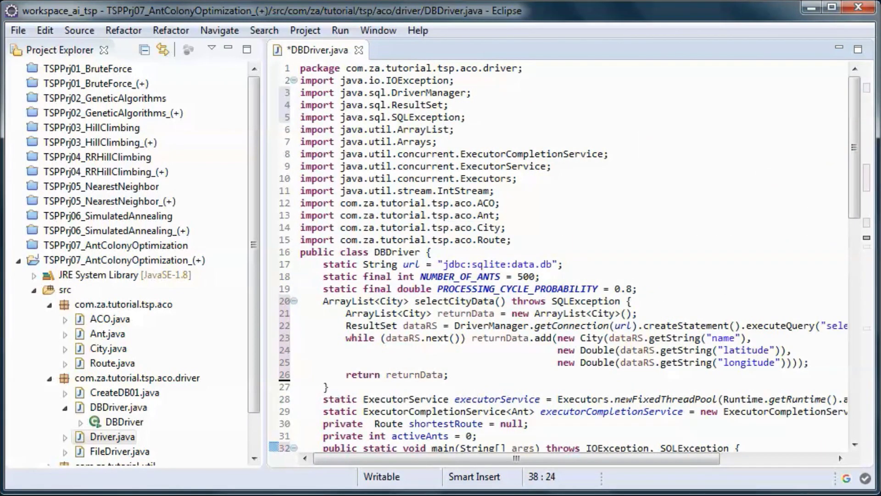
pyautogui.hotkey('ctrl', 's')
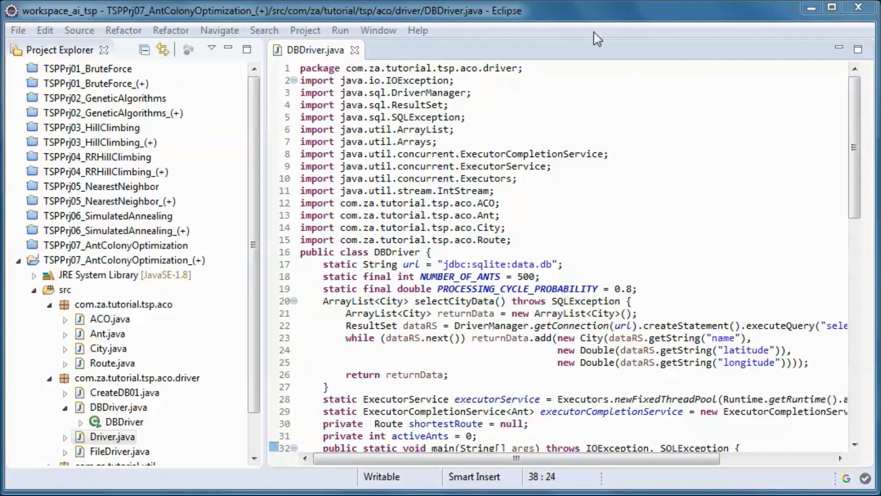
pyautogui.click(524, 104)
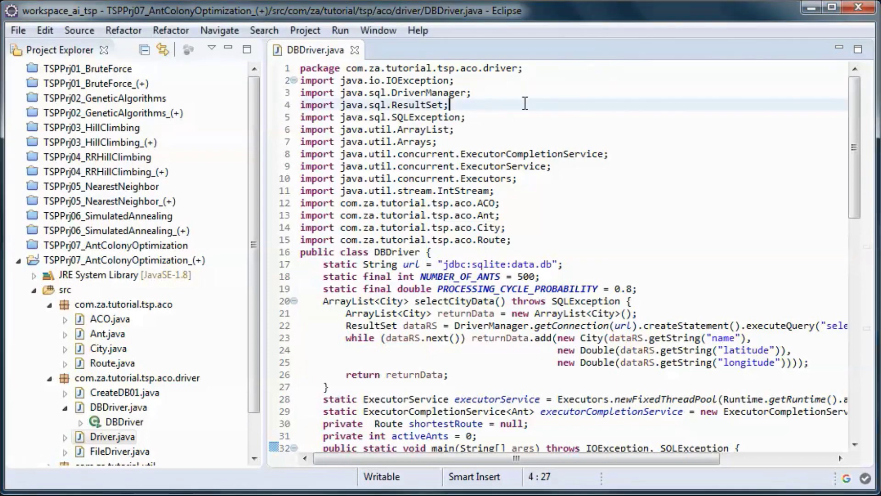
# Run DBDriver as a Java application and inspect the SQLite missing-database error.
pyautogui.rightClick(525, 103)
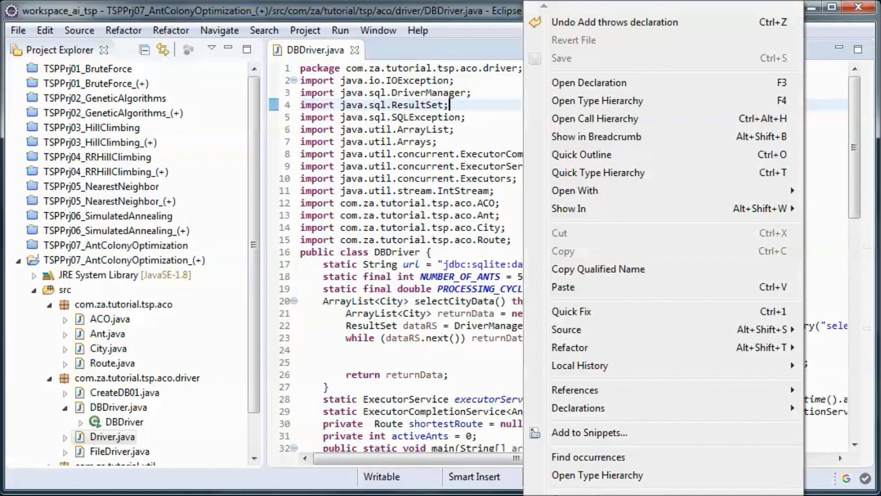
pyautogui.hotkey('ctrl', 'F11')
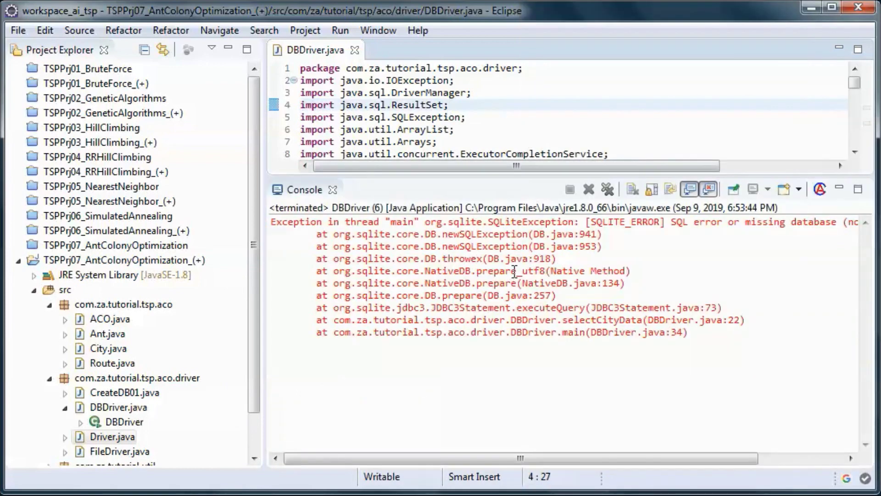
pyautogui.moveTo(271, 222)
pyautogui.mouseDown()
pyautogui.moveTo(600, 283)
pyautogui.moveTo(689, 333)
pyautogui.mouseUp()
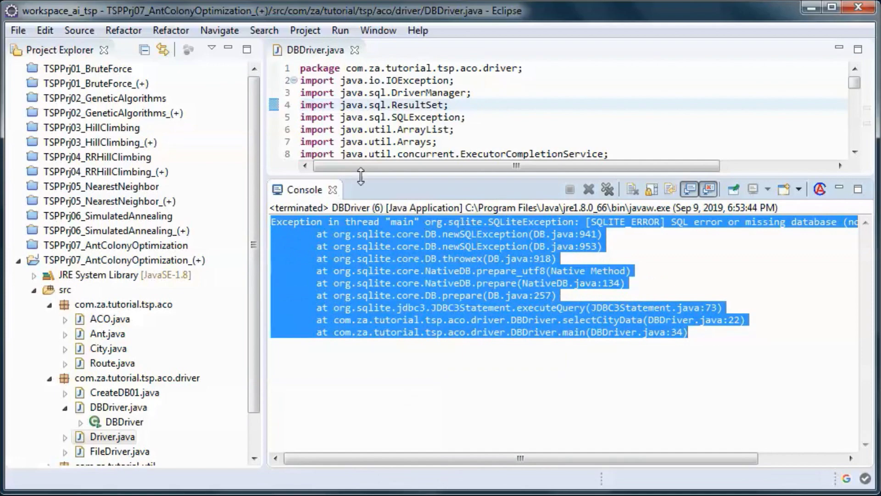
pyautogui.click(406, 117)
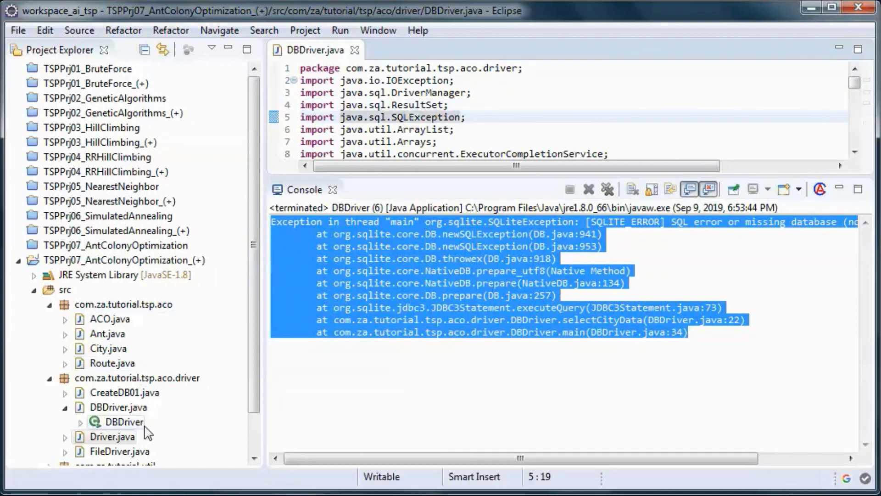
# Open CreateDB01.java from the Project Explorer.
pyautogui.doubleClick(124, 392)
pyautogui.click(469, 105)
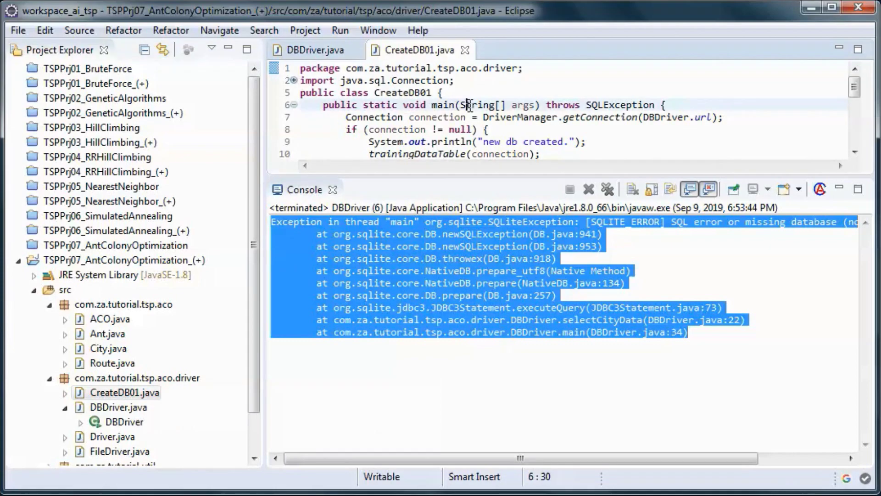
pyautogui.rightClick(468, 104)
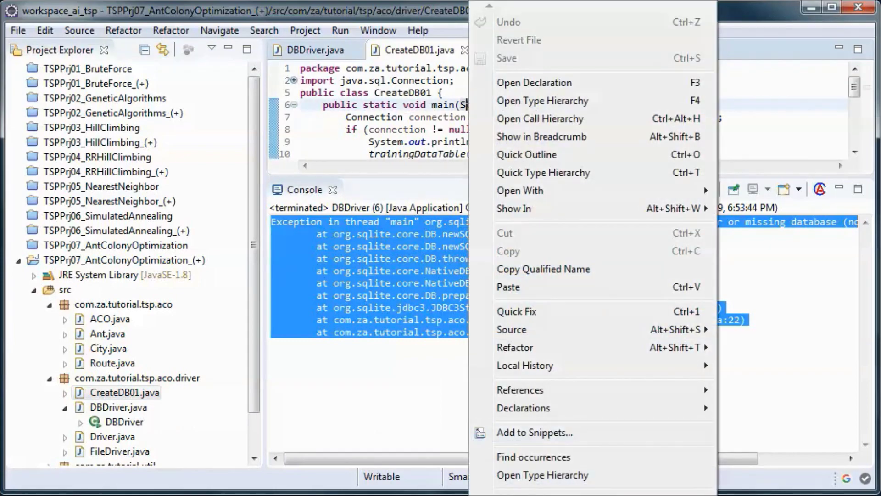
# Run CreateDB01 to create the database, confirming the 'new db created.' message.
pyautogui.hotkey('ctrl', 'F11')
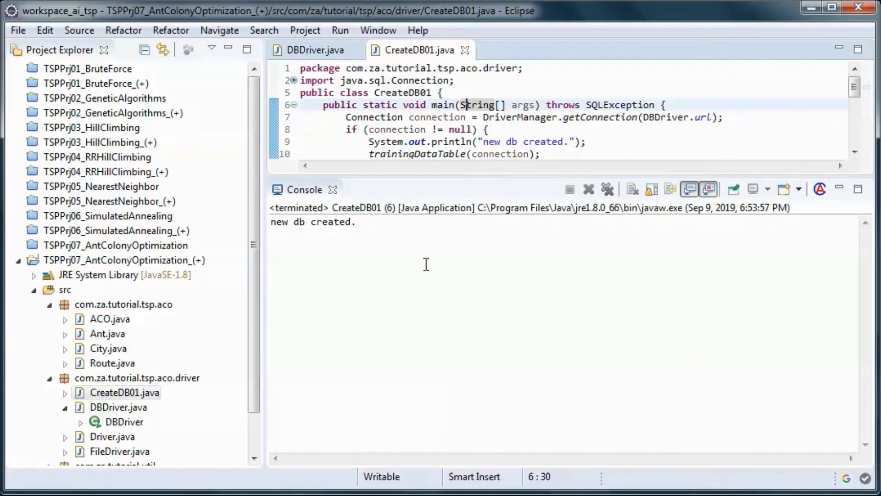
pyautogui.moveTo(356, 221); pyautogui.dragTo(269, 221)
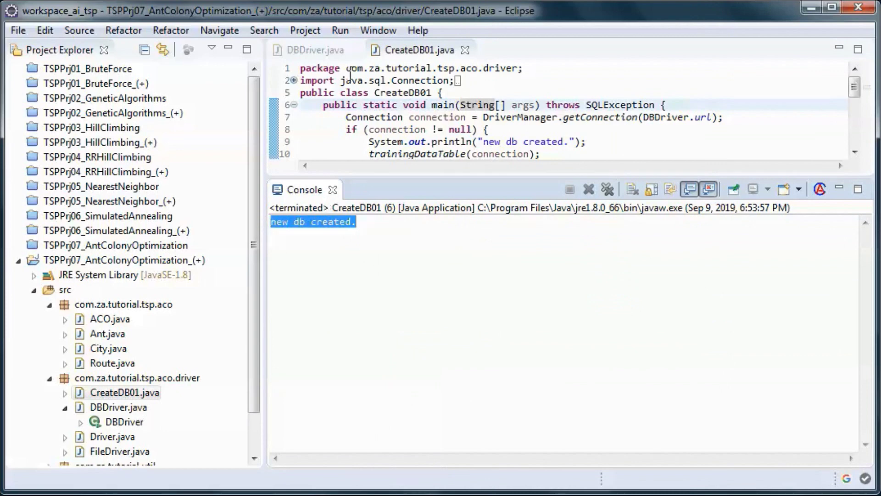
pyautogui.click(315, 49)
# Rerun DBDriver against the new database, showing an optimal route of 6047.31 miles.
pyautogui.rightClick(416, 118)
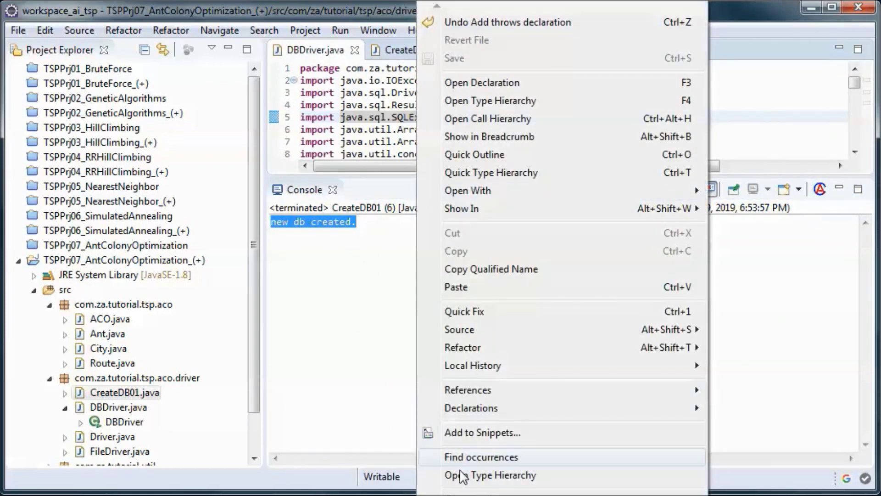
pyautogui.hotkey('ctrl', 'F11')
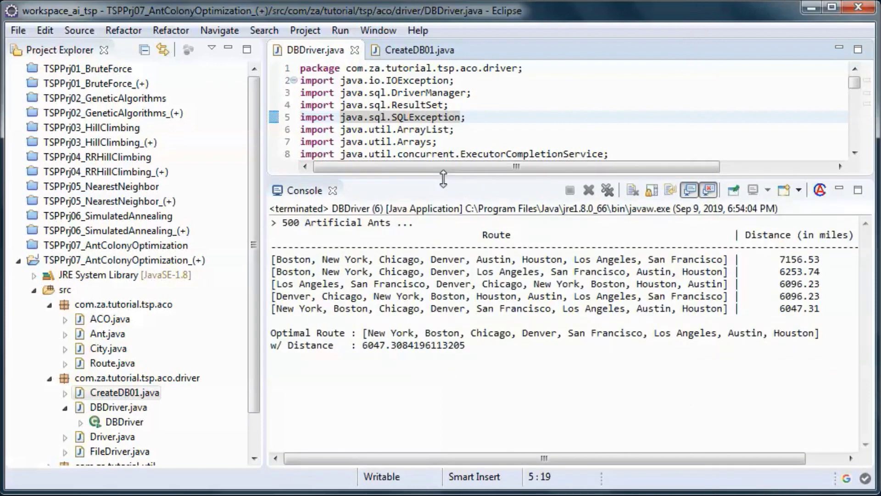
pyautogui.moveTo(441, 178); pyautogui.dragTo(454, 221)
pyautogui.moveTo(363, 379); pyautogui.dragTo(482, 380)
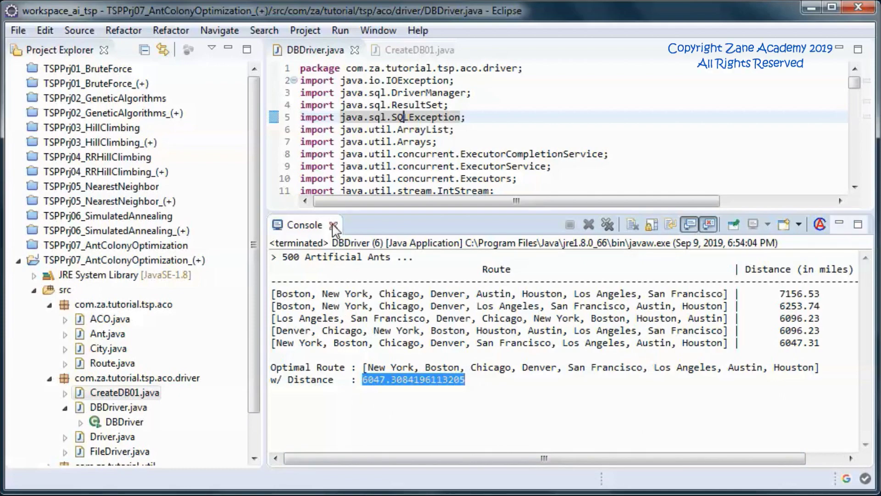
pyautogui.click(333, 225)
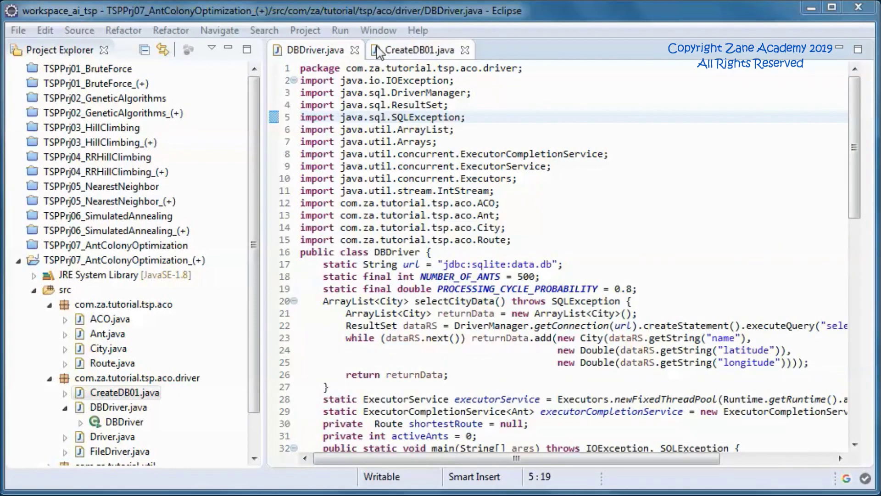
# Close DBDriver.java and CreateDB01.java, and open FileDriver.java.
pyautogui.click(354, 50)
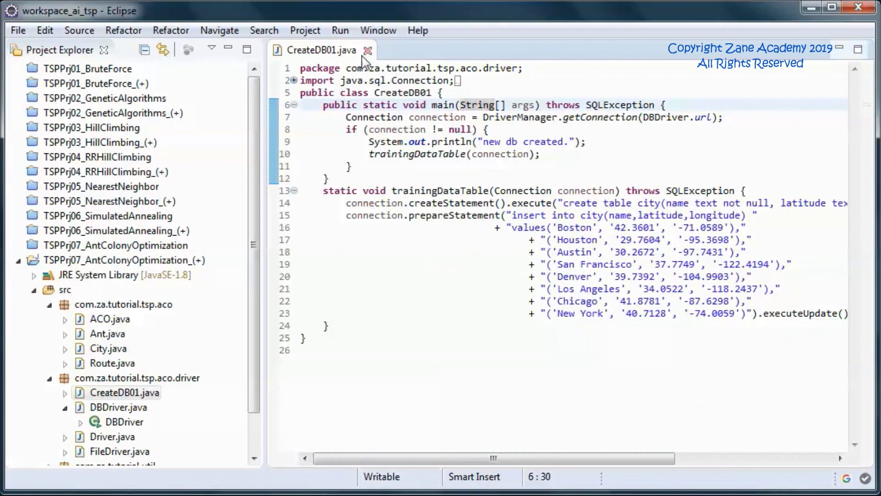
pyautogui.click(366, 50)
pyautogui.moveTo(253, 152); pyautogui.dragTo(253, 207)
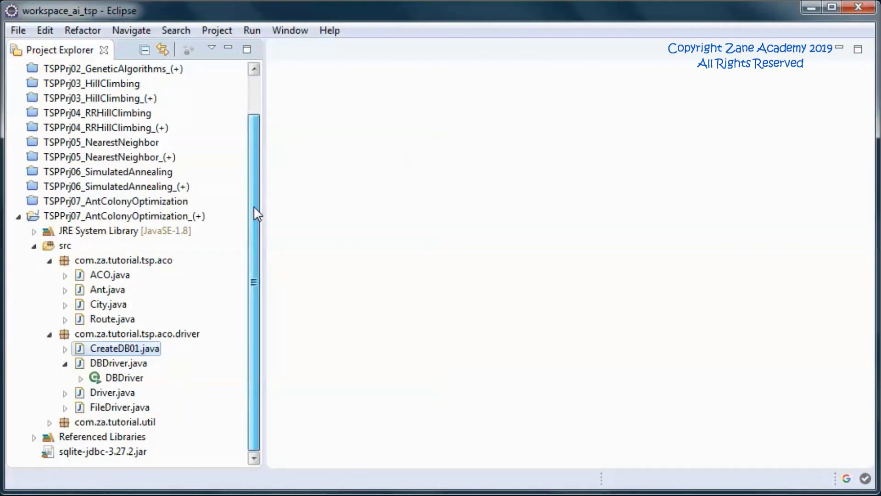
pyautogui.click(120, 406)
pyautogui.doubleClick(120, 406)
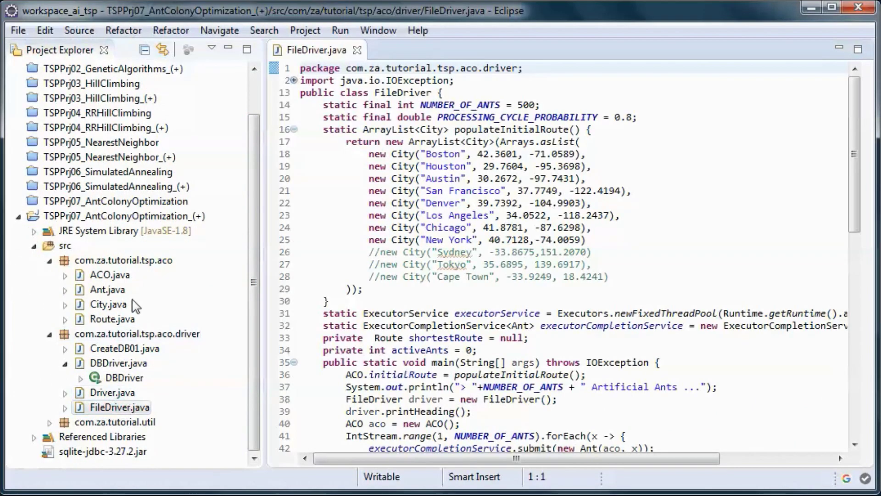
# Start a new file in the TSPPrj07_AntColonyOptimization_(+) project.
pyautogui.click(124, 217)
pyautogui.rightClick(131, 219)
pyautogui.moveTo(206, 67)
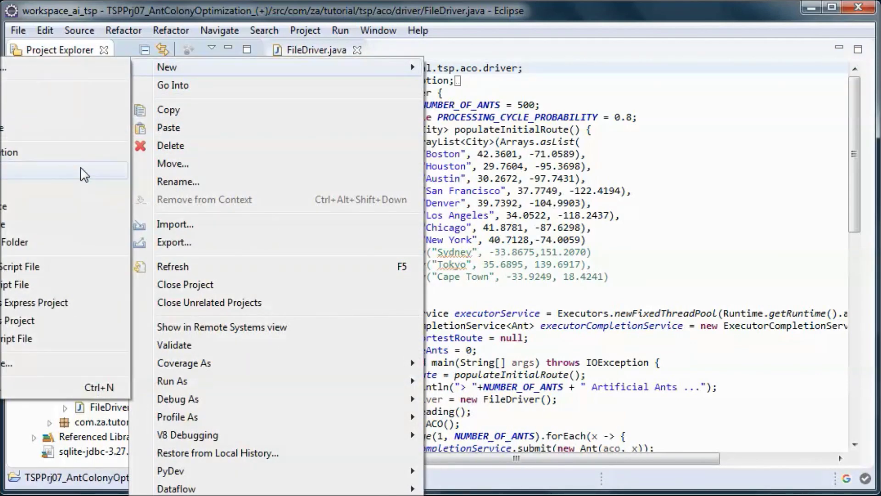
pyautogui.click(96, 94)
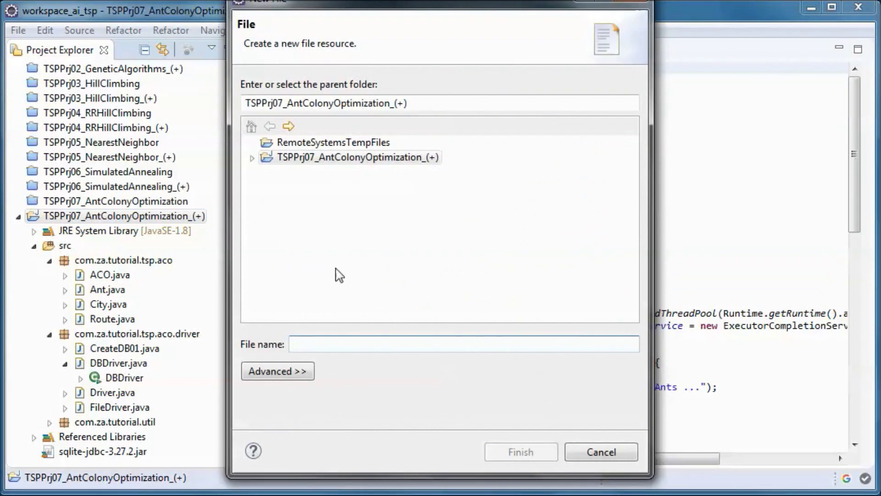
pyautogui.write('ci')
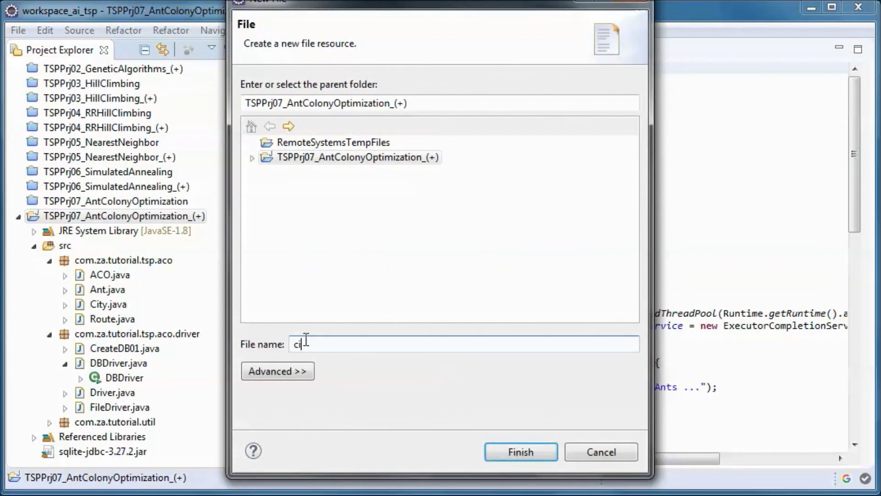
pyautogui.write('ties')
# Create and save a 'cities' file listing eight US city names with latitude and longitude.
pyautogui.click(521, 452)
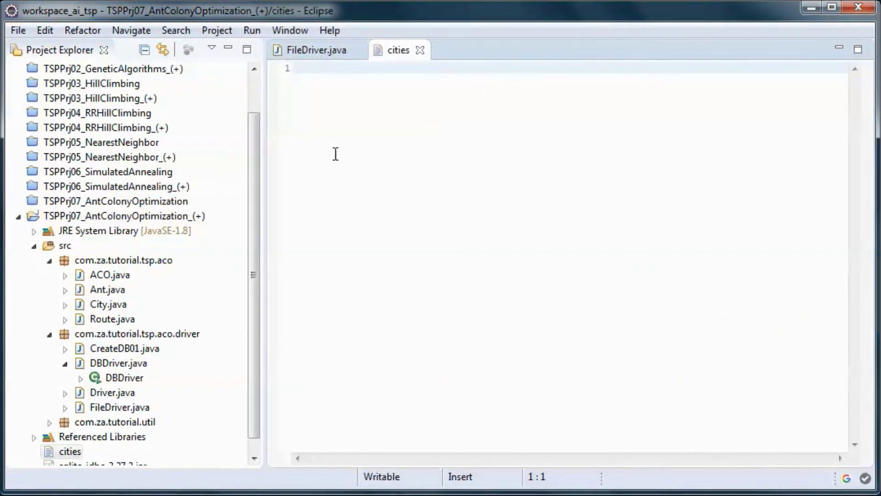
pyautogui.write('Boston, 42.3601, -71.0589 Houston, 29.7604, -95.3698 Austin, 30.2672, -97.7431 San Francisco, 37.7749, -122.4194 Denver, 39.7392, -104.9903 Los Angeles, 34.0522, -118.2437 Chicago, 41.8781, -87.6298 New York, 40.7128, -74.0059')
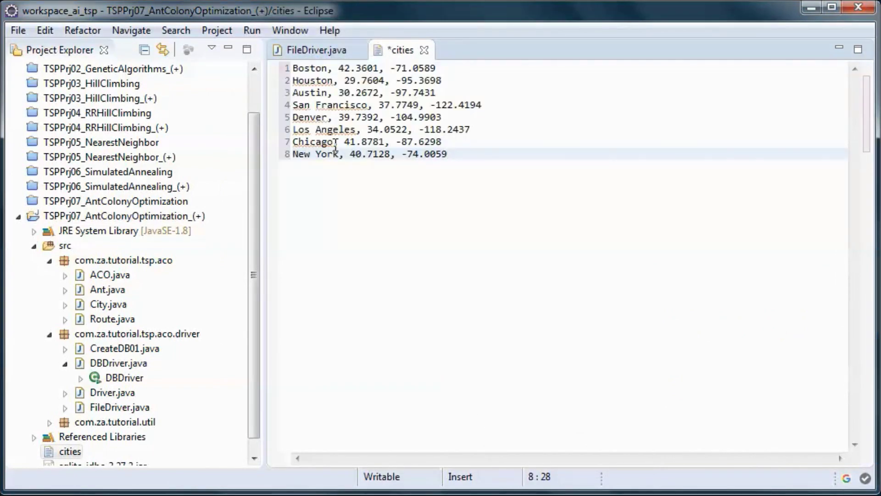
pyautogui.moveTo(449, 153); pyautogui.dragTo(293, 68)
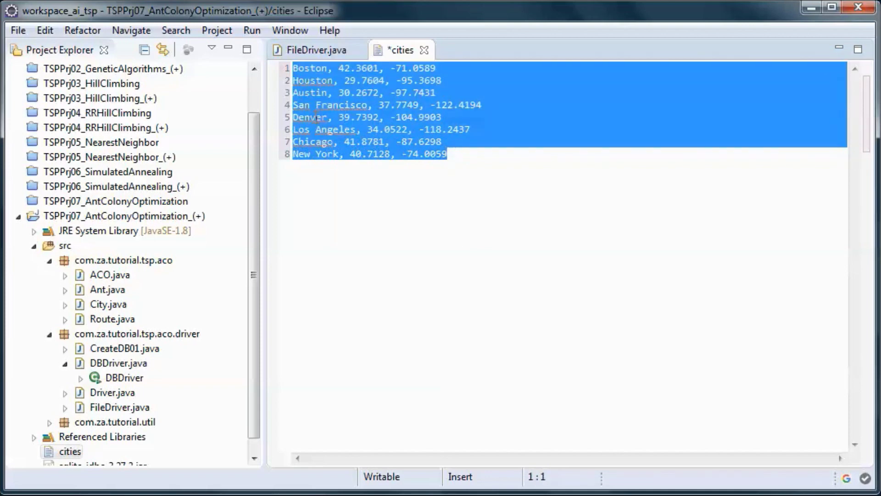
pyautogui.click(110, 391)
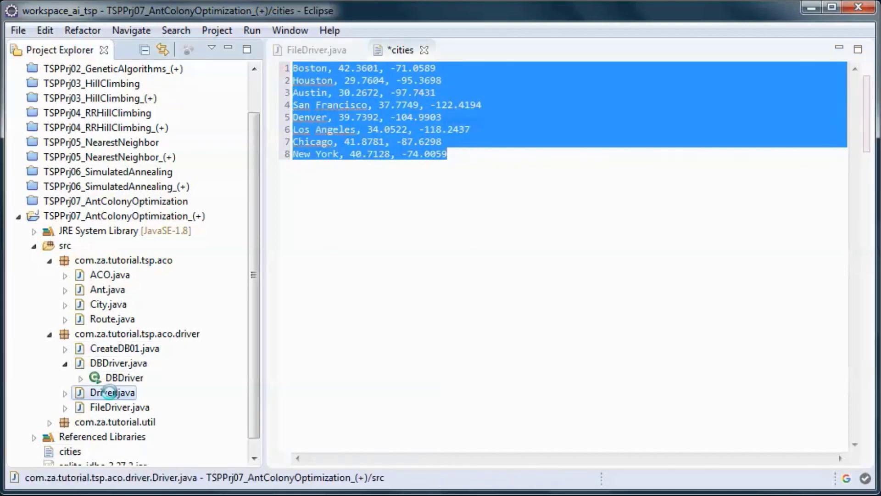
pyautogui.doubleClick(109, 391)
pyautogui.moveTo(369, 154)
pyautogui.mouseDown()
pyautogui.moveTo(596, 228)
pyautogui.moveTo(586, 240)
pyautogui.mouseUp()
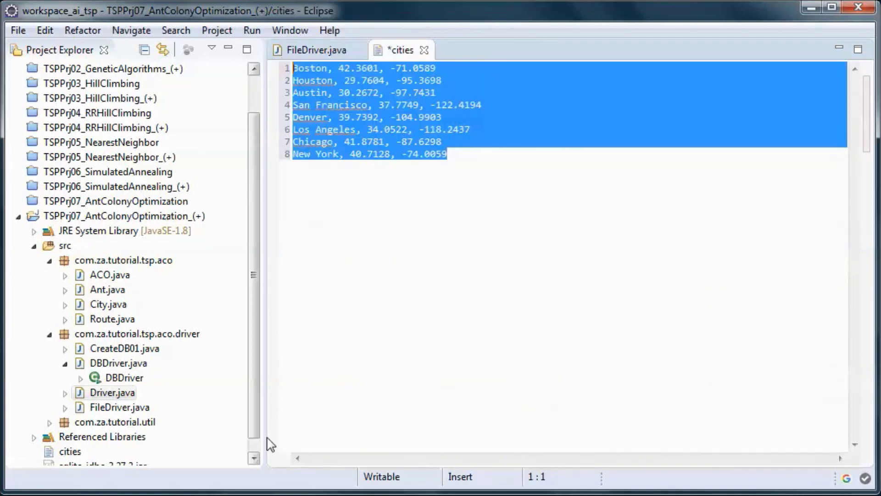
pyautogui.hotkey('ctrl', 's')
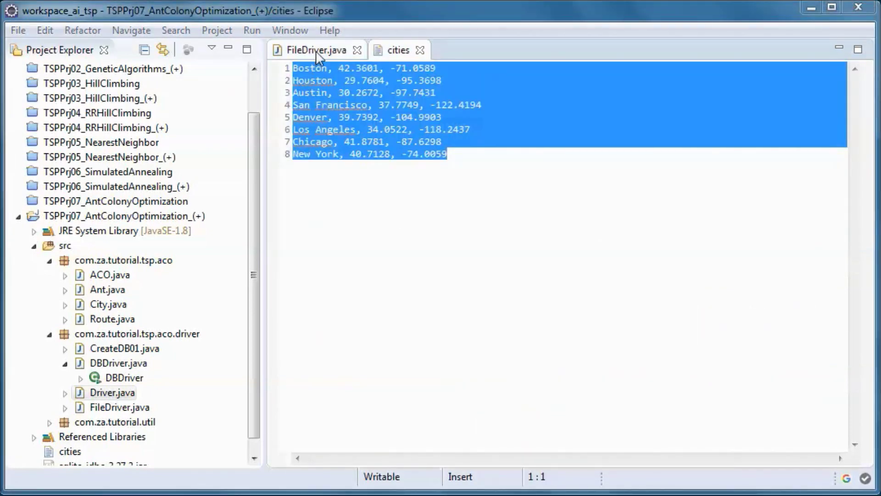
pyautogui.click(316, 49)
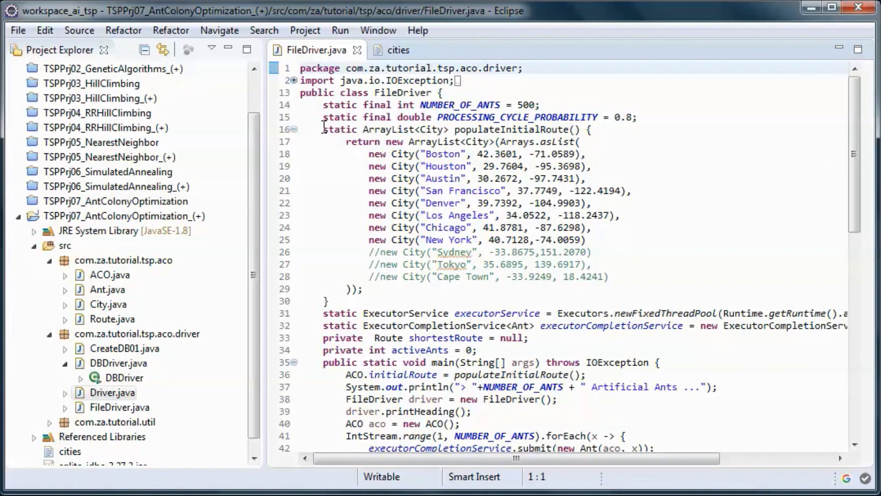
# Rewrite populateInitialRoute to read the cities file, importing BufferedReader and FileReader, and save.
pyautogui.moveTo(323, 130); pyautogui.dragTo(330, 302)
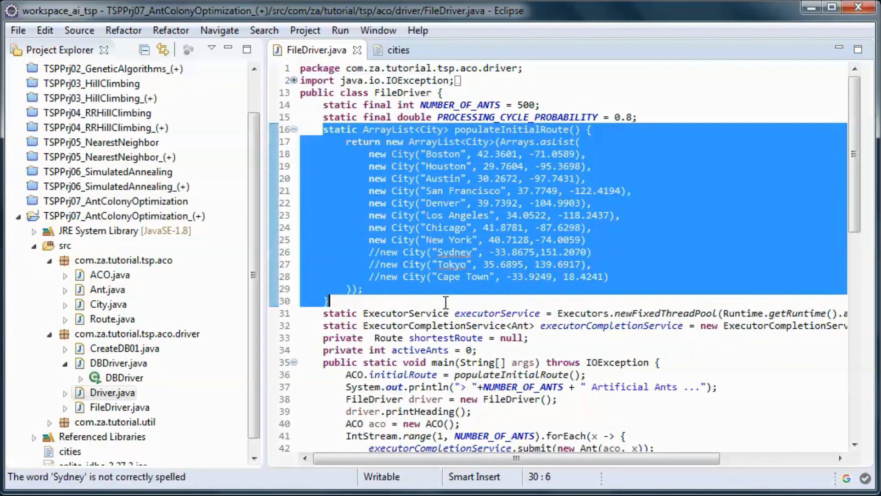
pyautogui.hotkey('ctrl', 'v')
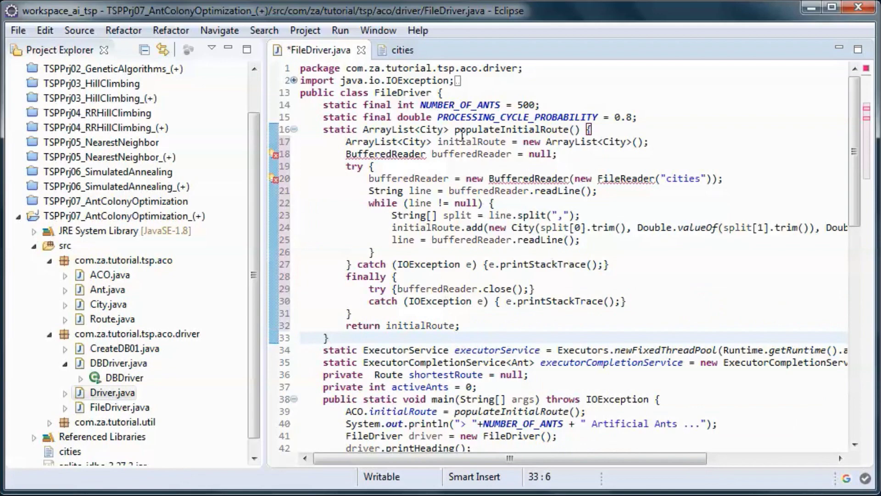
pyautogui.moveTo(455, 130); pyautogui.dragTo(582, 130)
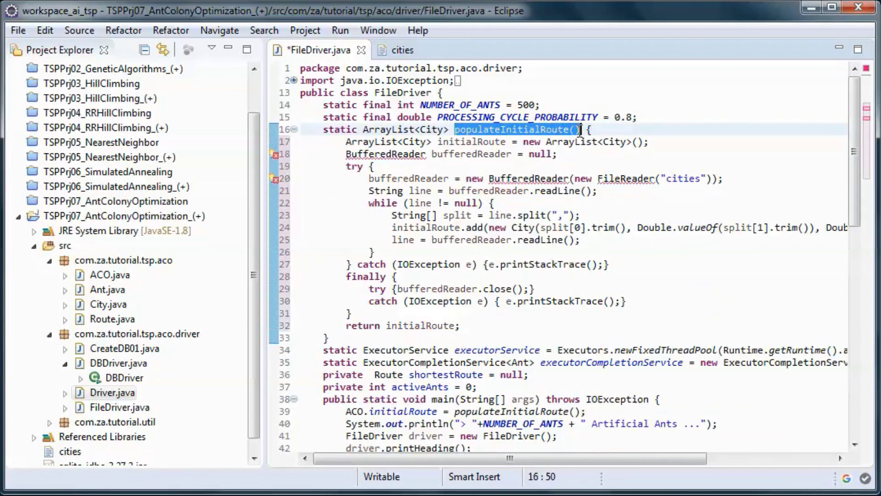
pyautogui.moveTo(385, 154)
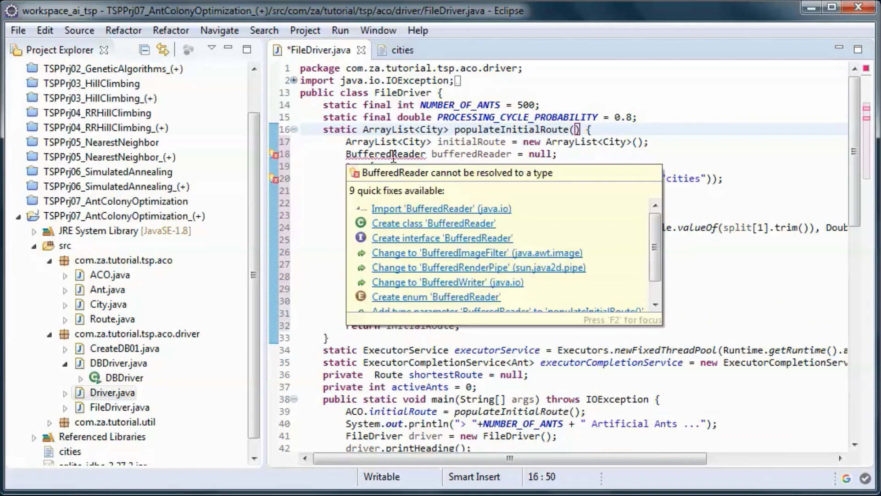
pyautogui.click(440, 209)
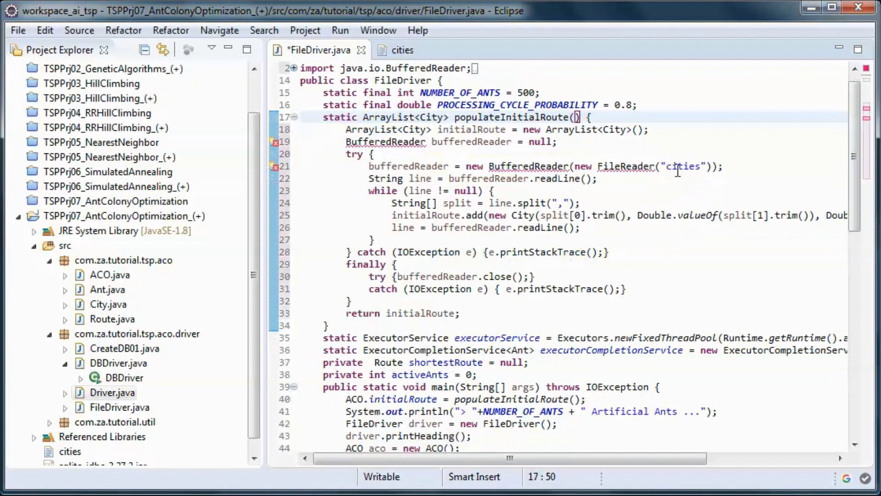
pyautogui.moveTo(667, 165); pyautogui.dragTo(701, 166)
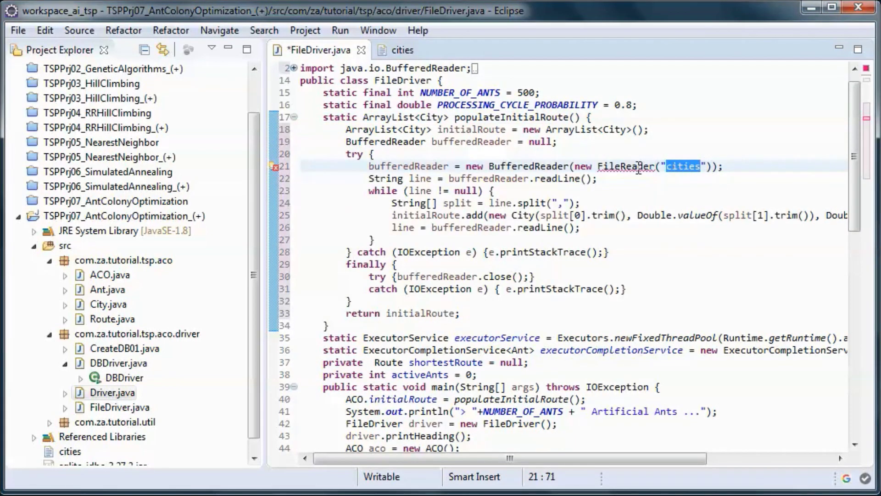
pyautogui.moveTo(625, 166)
pyautogui.click(663, 181)
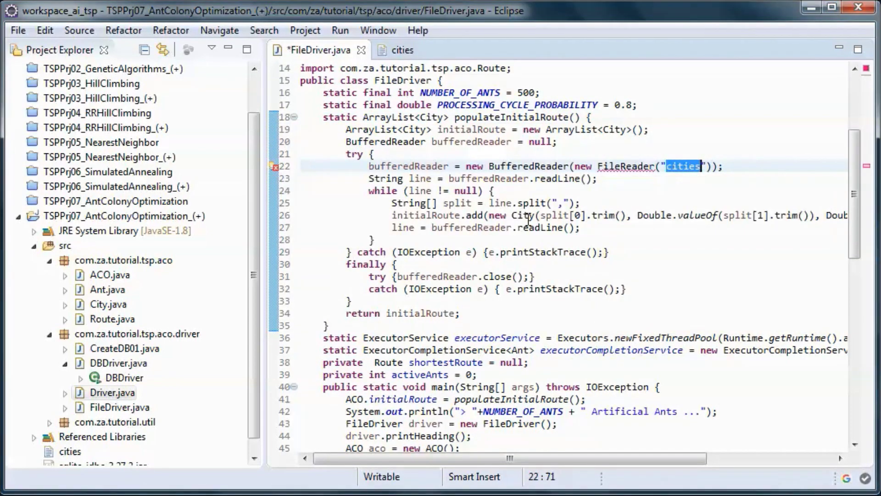
pyautogui.click(474, 264)
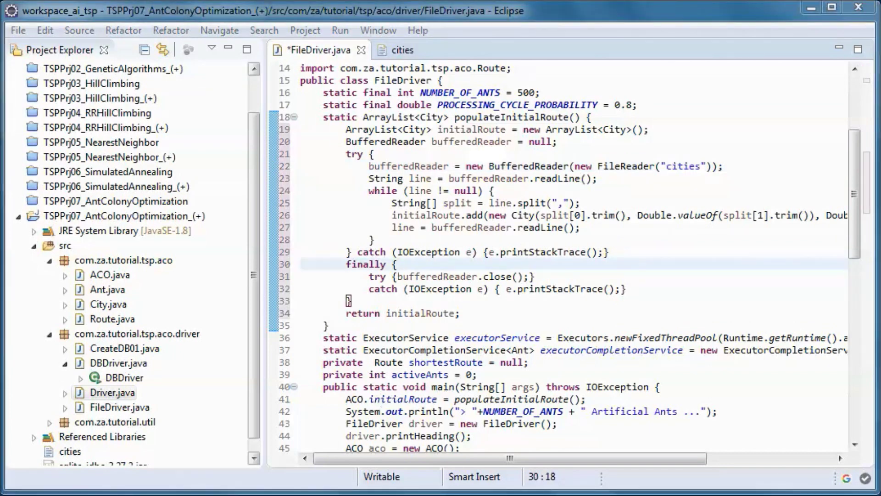
pyautogui.hotkey('ctrl', 's')
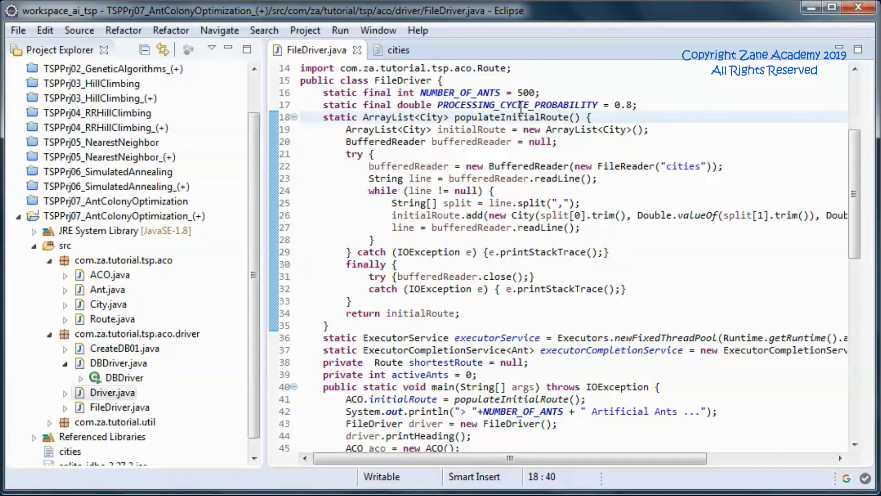
# Run FileDriver as a Java application and check the optimal route distance of 6047.31.
pyautogui.click(523, 118)
pyautogui.rightClick(523, 117)
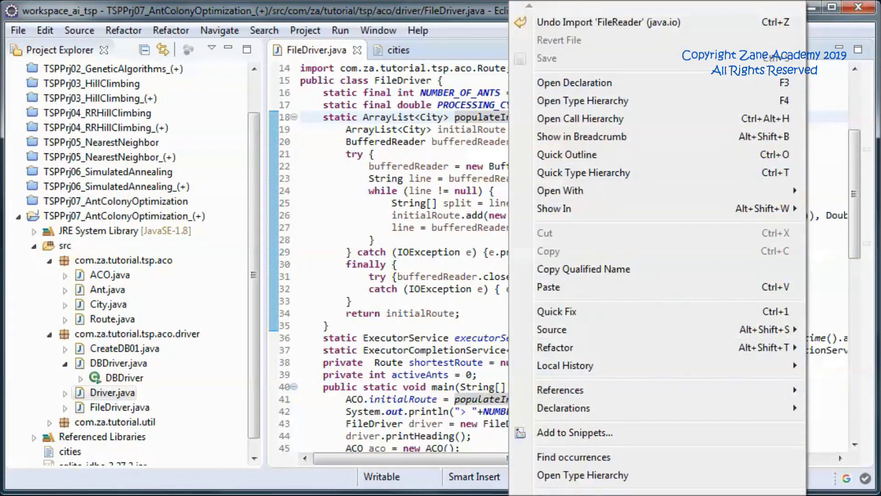
pyautogui.press('Escape')
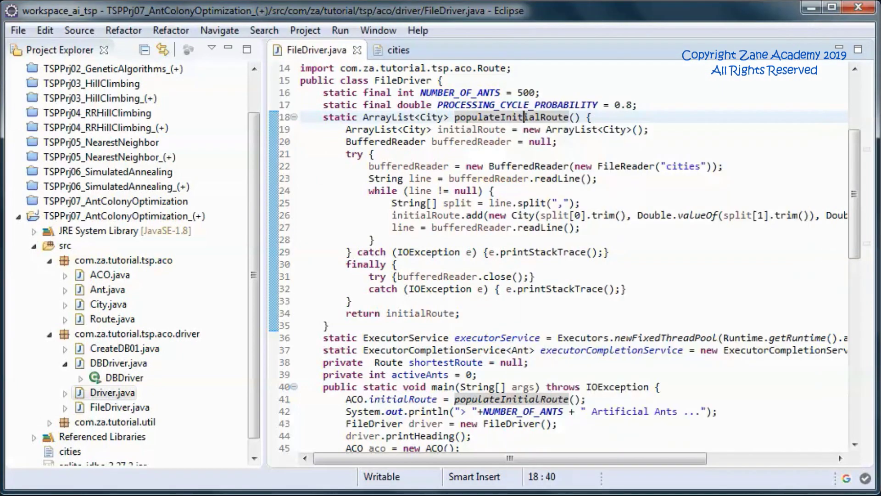
pyautogui.hotkey('ctrl', 'F11')
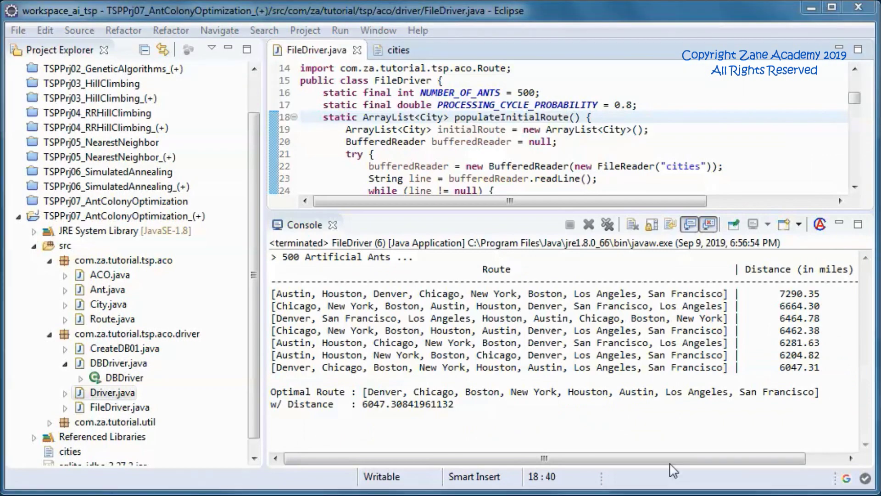
pyautogui.moveTo(779, 368); pyautogui.dragTo(822, 368)
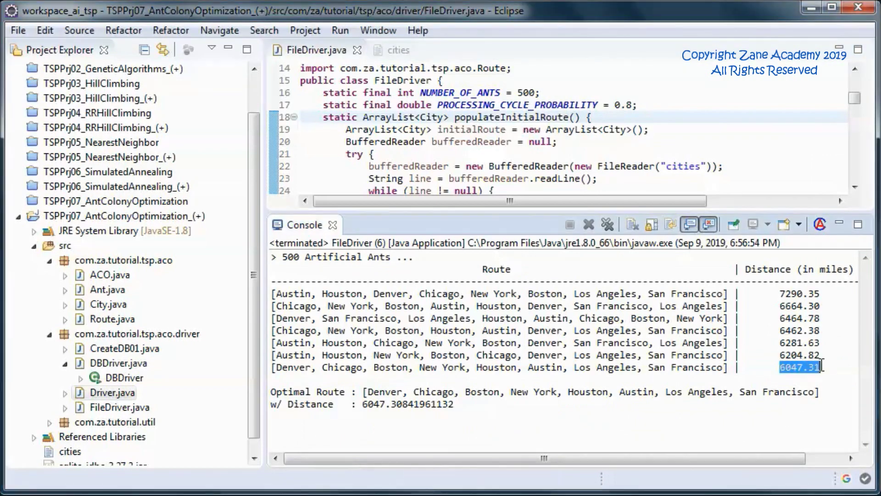
pyautogui.click(556, 426)
pyautogui.moveTo(567, 458)
pyautogui.mouseDown()
pyautogui.moveTo(648, 465)
pyautogui.moveTo(494, 466)
pyautogui.mouseUp()
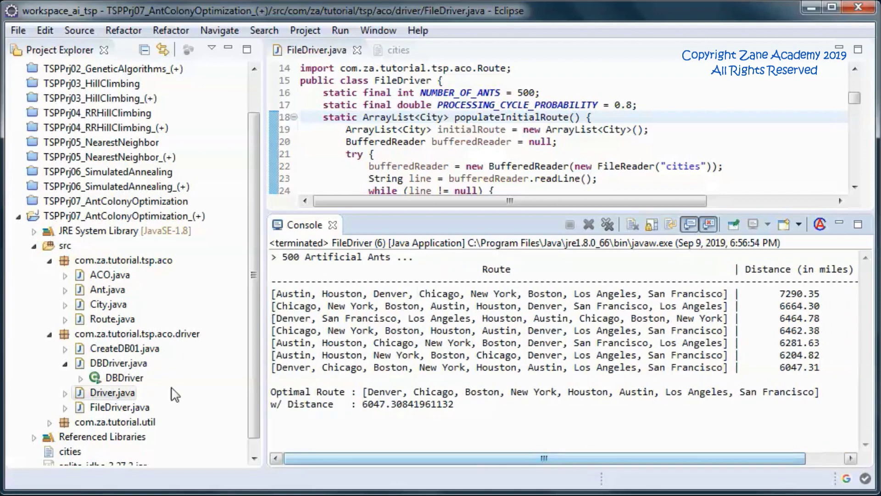
pyautogui.click(112, 393)
pyautogui.scroll(-1, 137, 371)
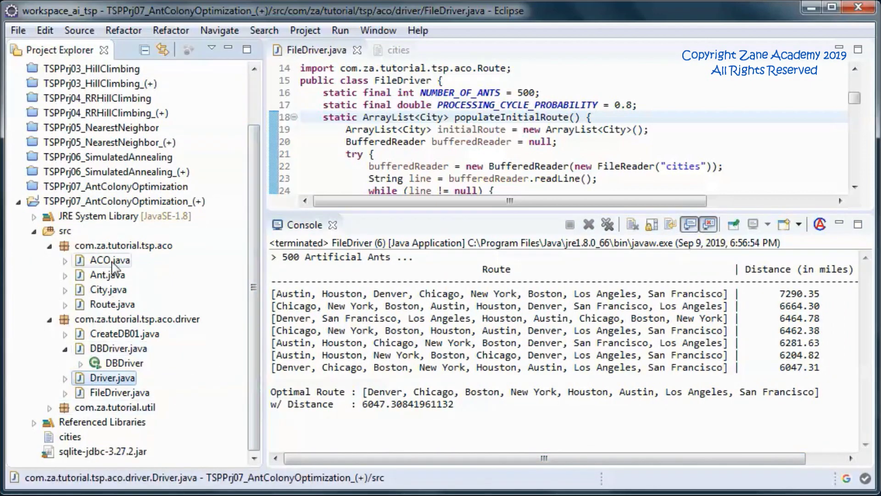
# Refresh the TSPPrj07_AntColonyOptimization_(+) project, then select data.db and CreateDB01.java.
pyautogui.click(117, 201)
pyautogui.rightClick(124, 201)
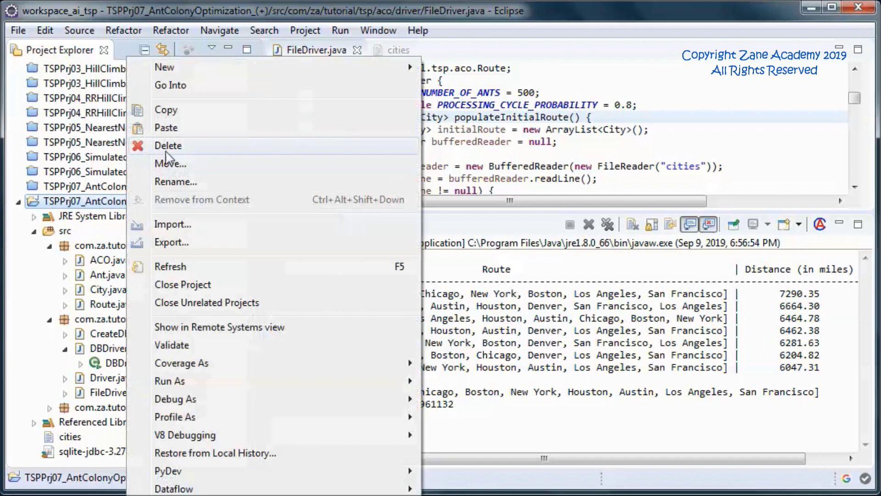
pyautogui.click(172, 266)
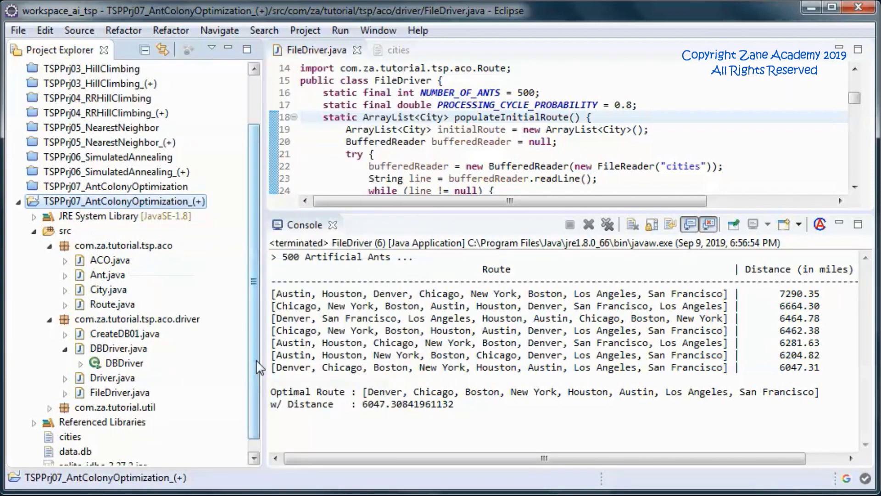
pyautogui.scroll(-1, 250, 394)
pyautogui.click(74, 437)
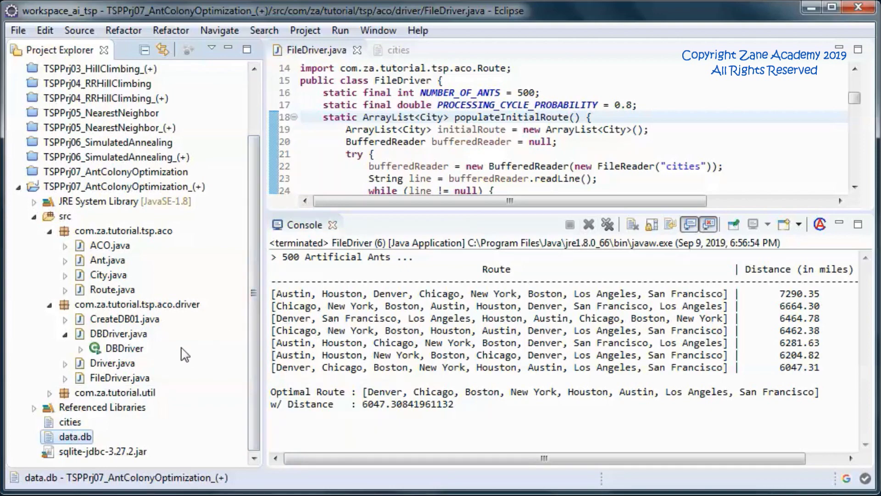
pyautogui.click(124, 318)
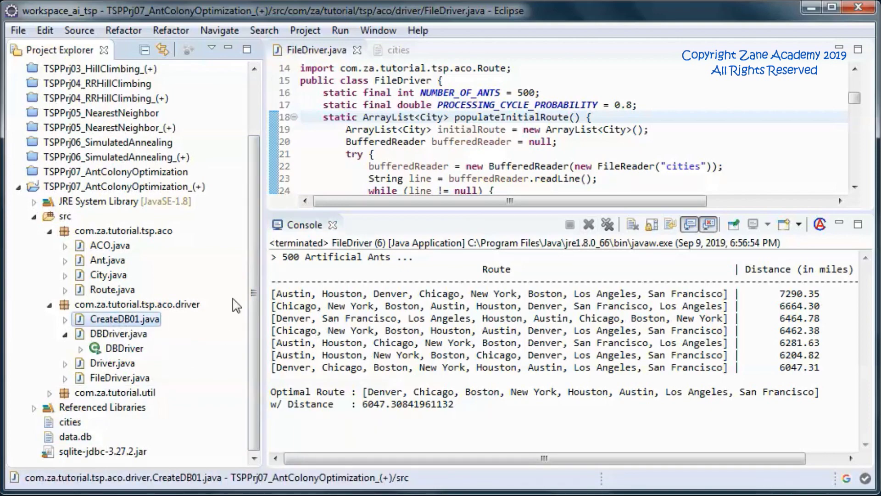